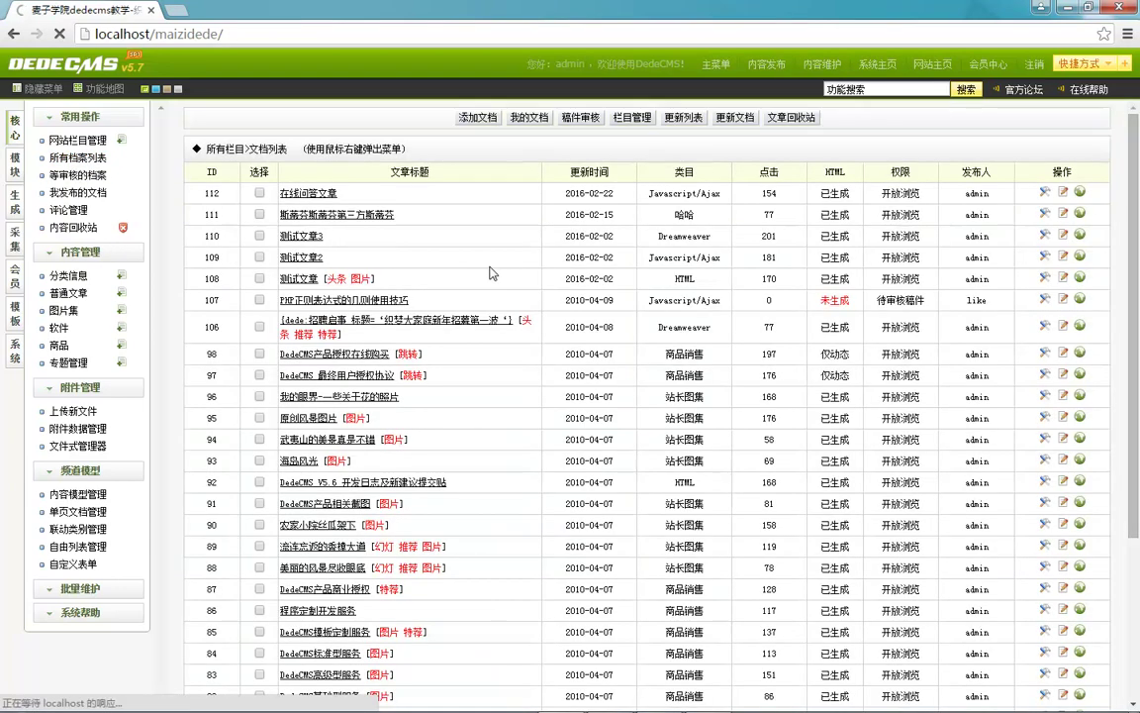
Step: Look through the full document list and open the form for adding a document
scroll(560, 406, "down", 5)
scroll(560, 406, "up", 5)
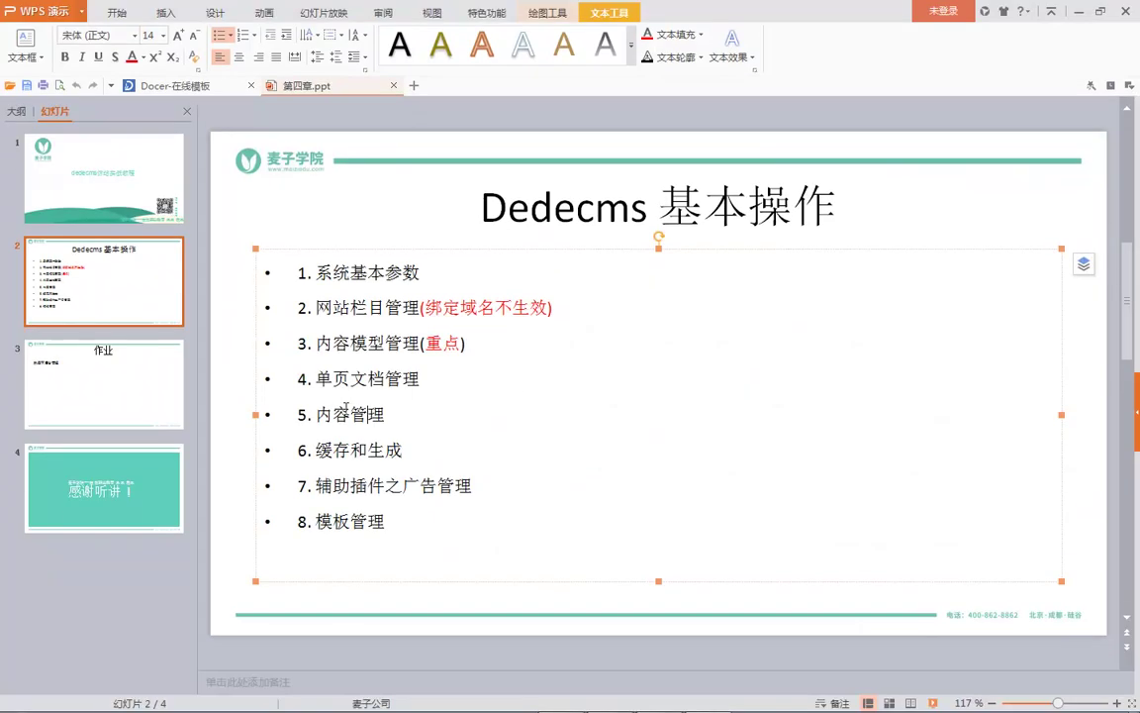
key("alt+Tab")
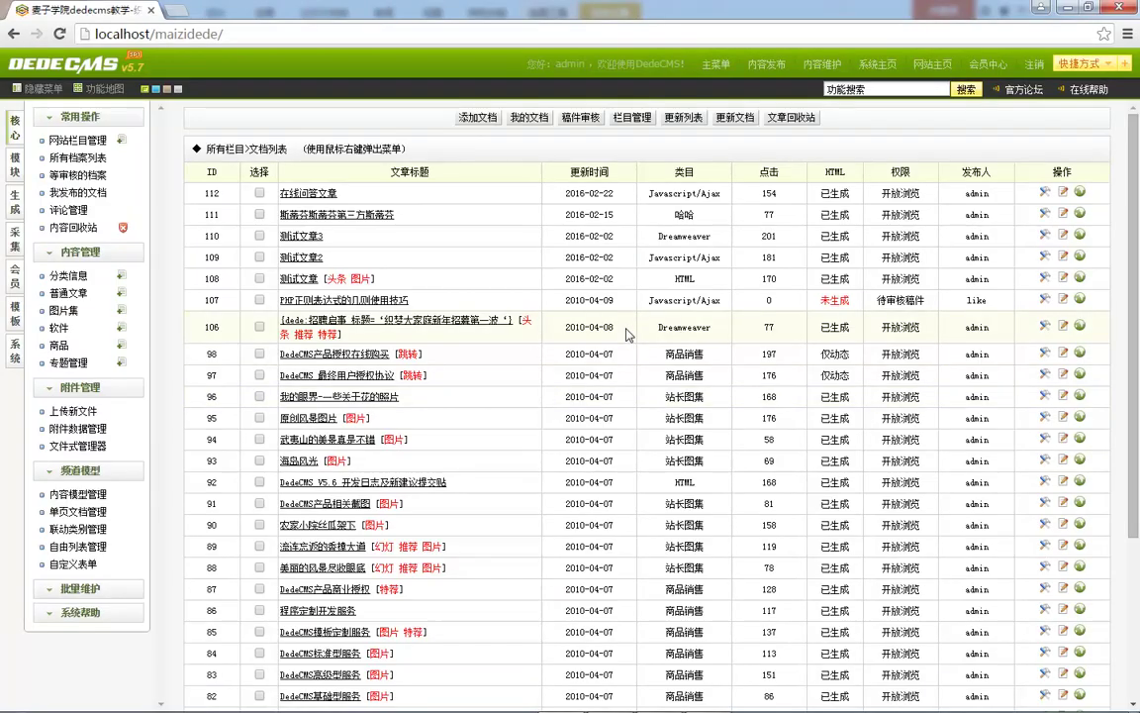
scroll(588, 300, "down", 5)
scroll(592, 301, "up", 5)
left_click(477, 117)
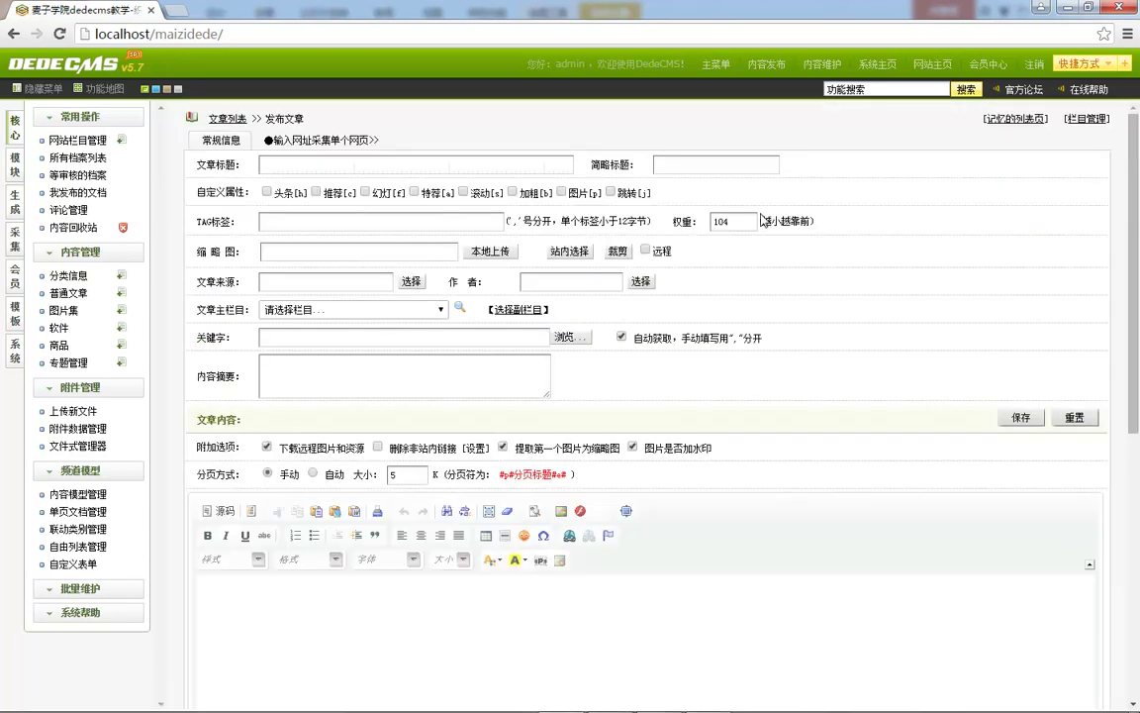
Step: View the add forms of the 普通文章, 图片集, 软件 and 分类信息 content types
left_click(122, 294)
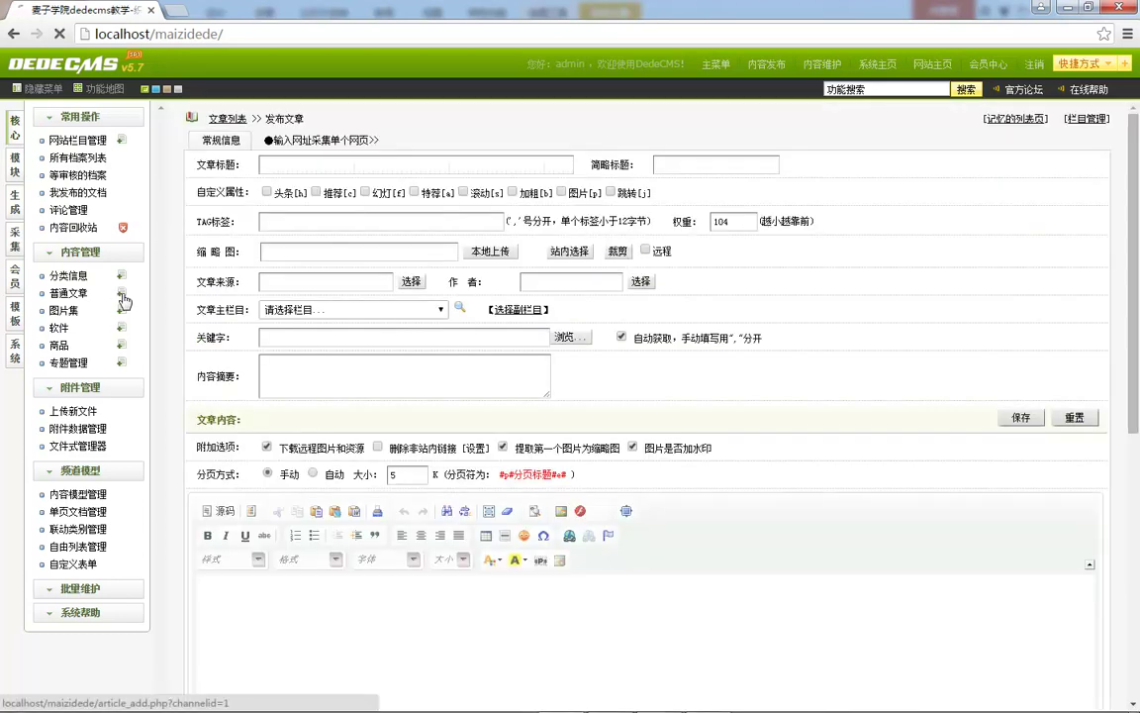
left_click(119, 310)
left_click(121, 327)
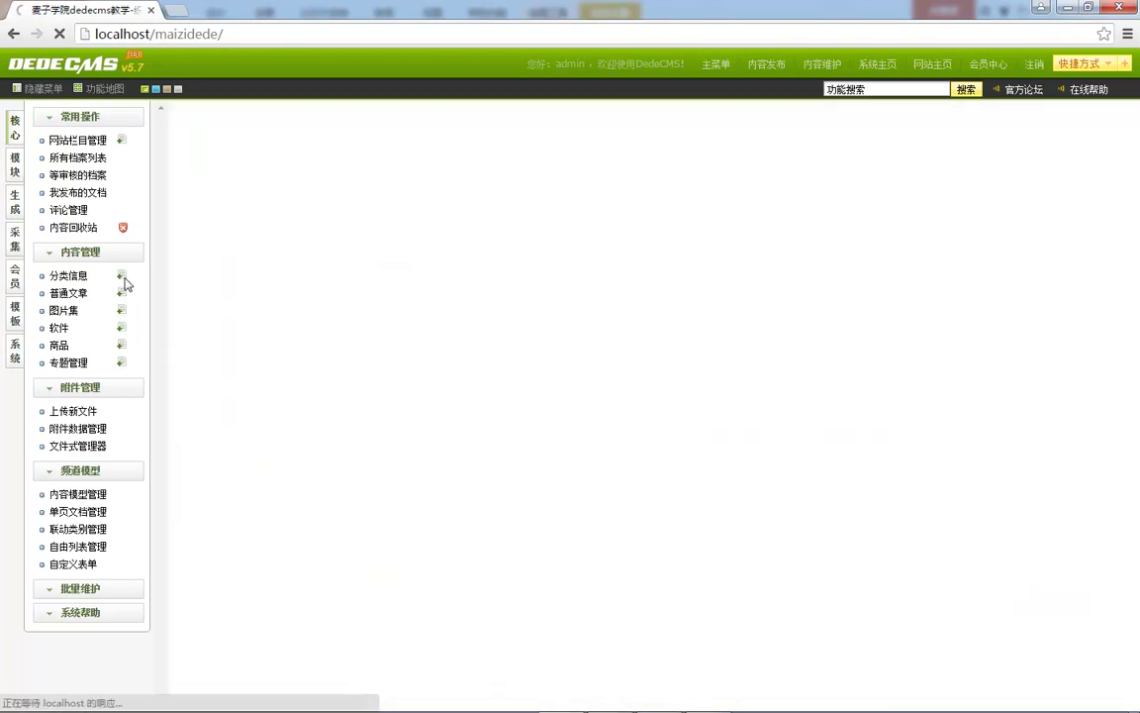
left_click(123, 280)
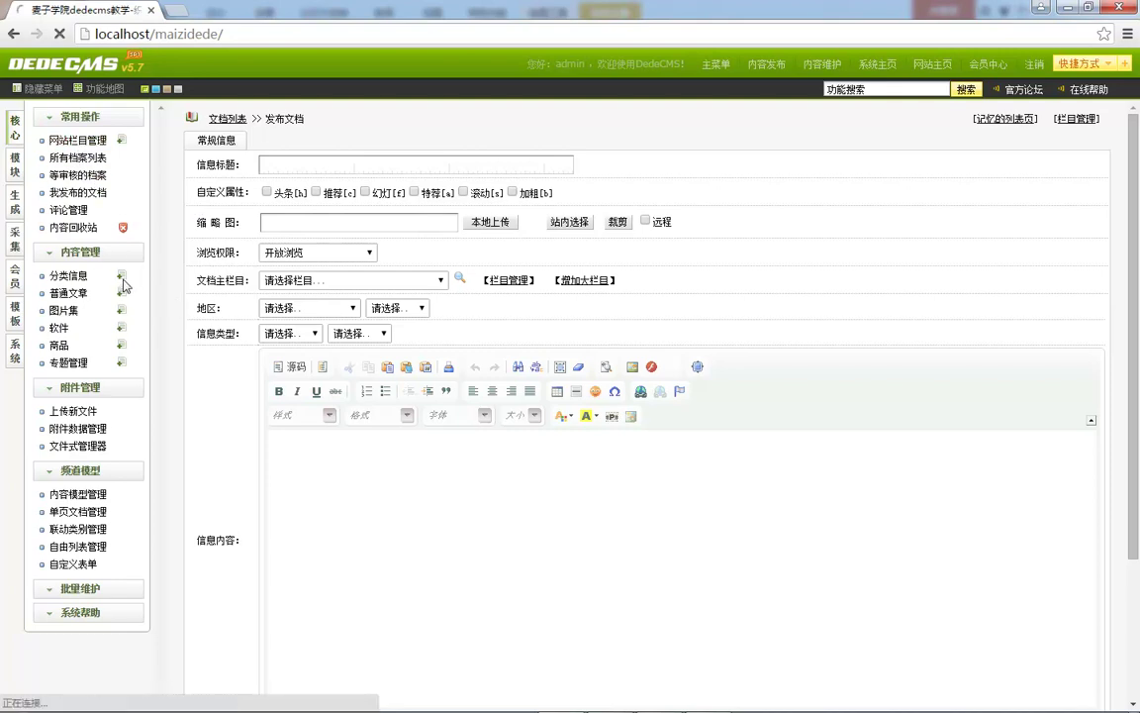
left_click(123, 297)
left_click(119, 275)
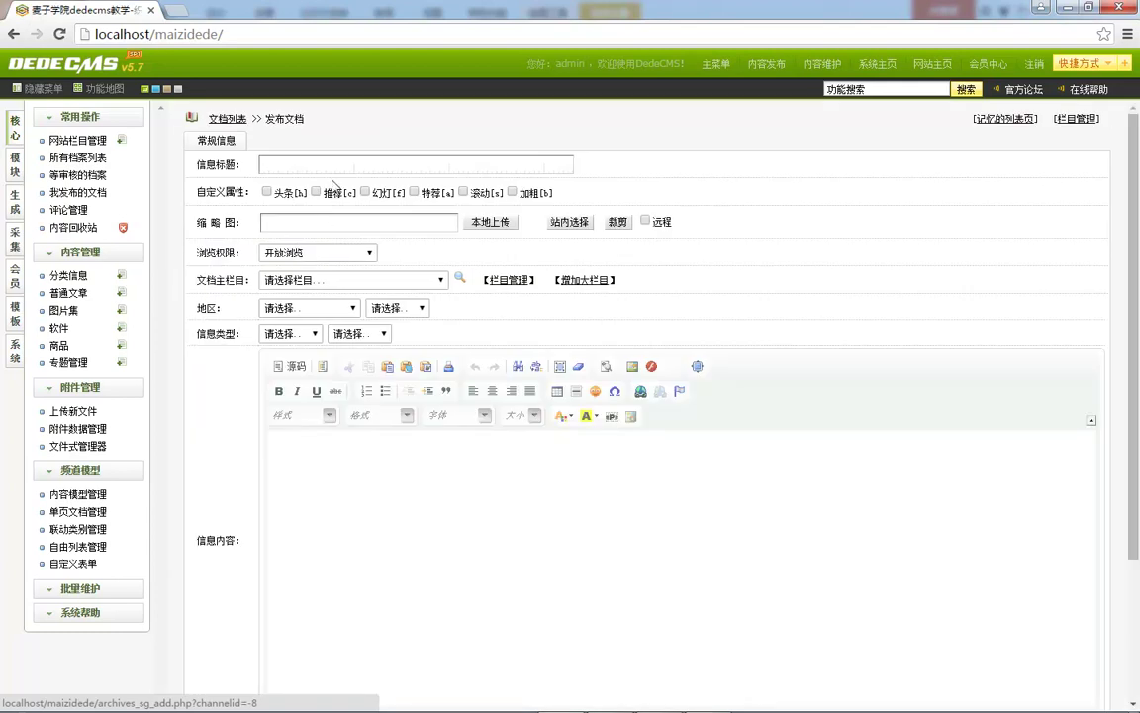
Step: Choose 分类信息 as the main column of the classified-information entry and open the column management page
left_click(305, 282)
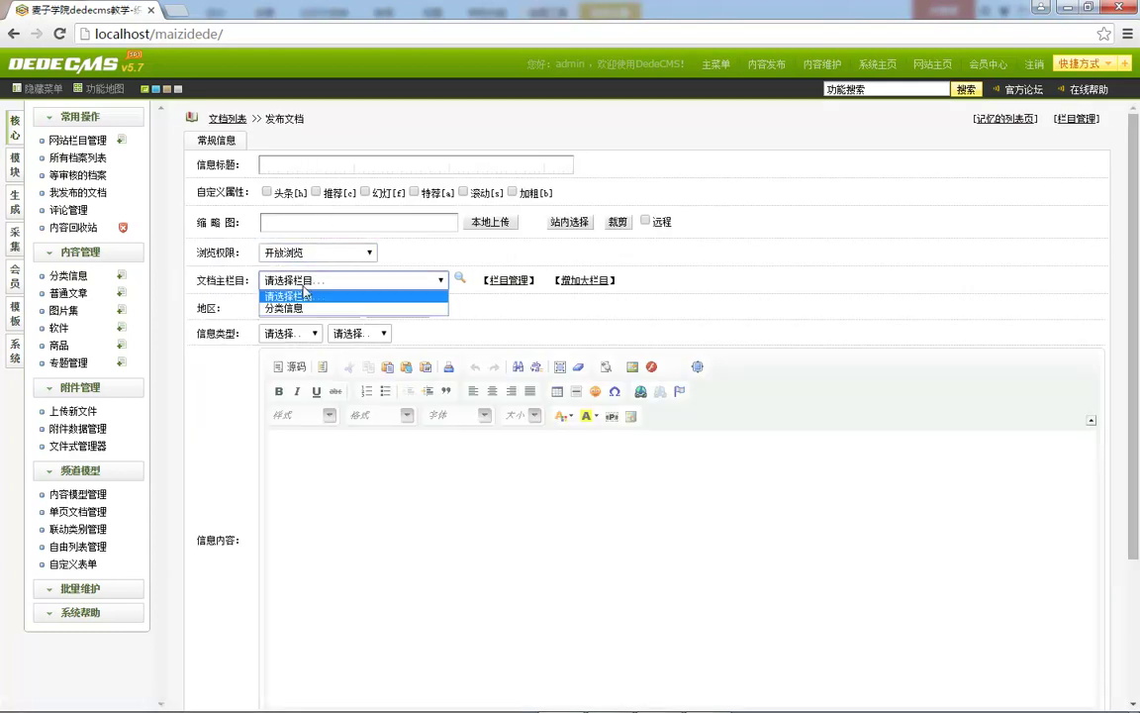
left_click(300, 294)
left_click(297, 281)
left_click(288, 307)
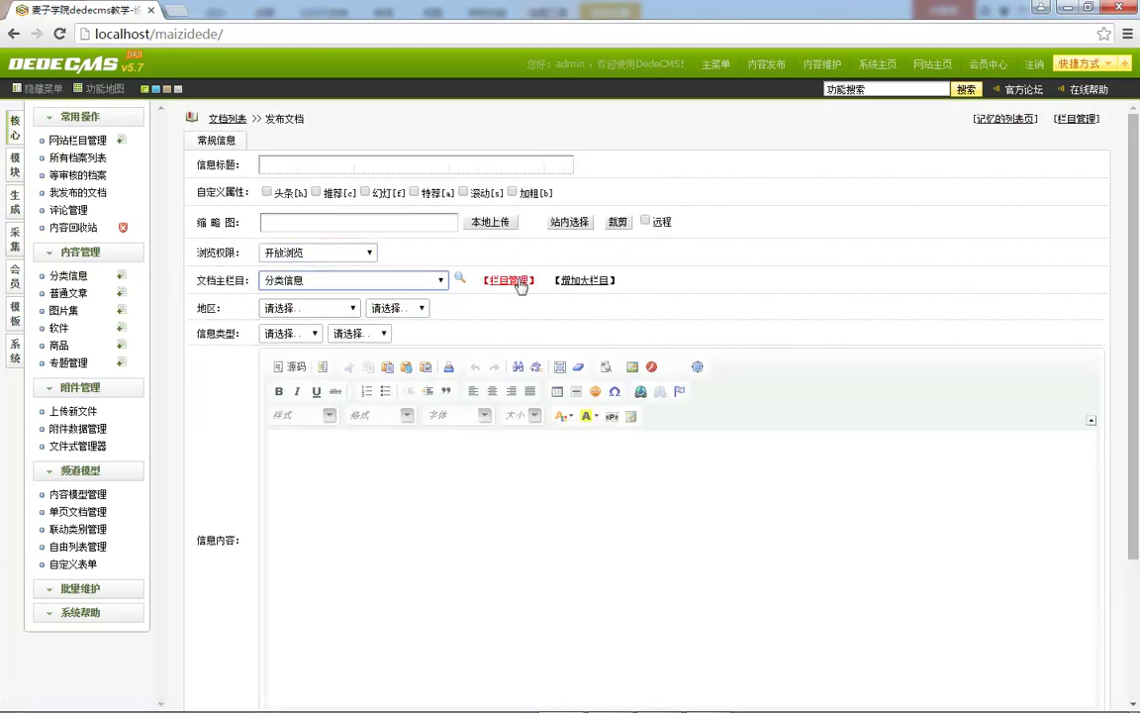
left_click(510, 281)
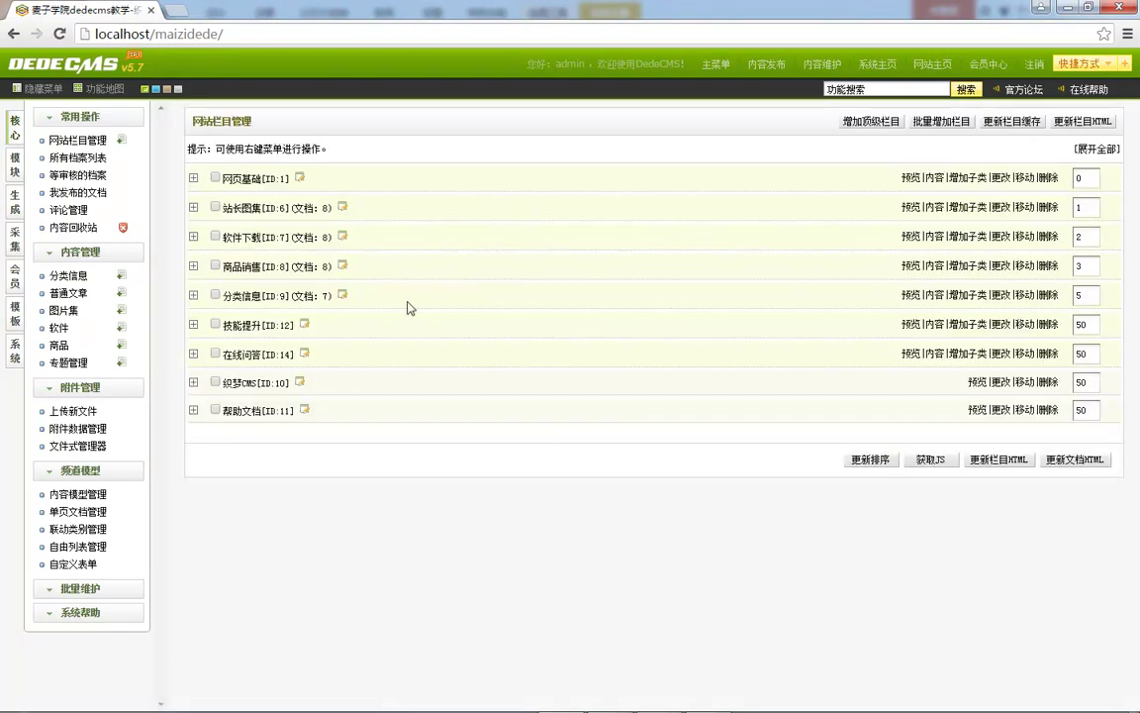
Step: Open a new 普通文章 form and review its fields through to the advanced parameters
left_click(120, 297)
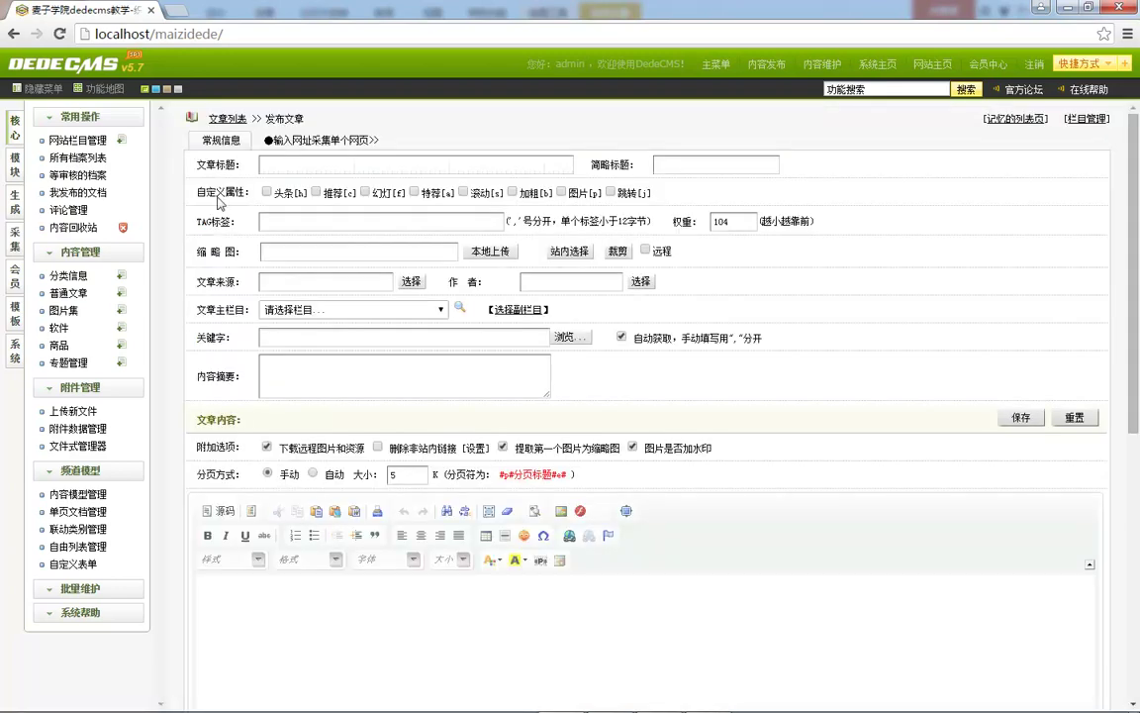
scroll(263, 153, "down", 4)
scroll(407, 610, "down", 2)
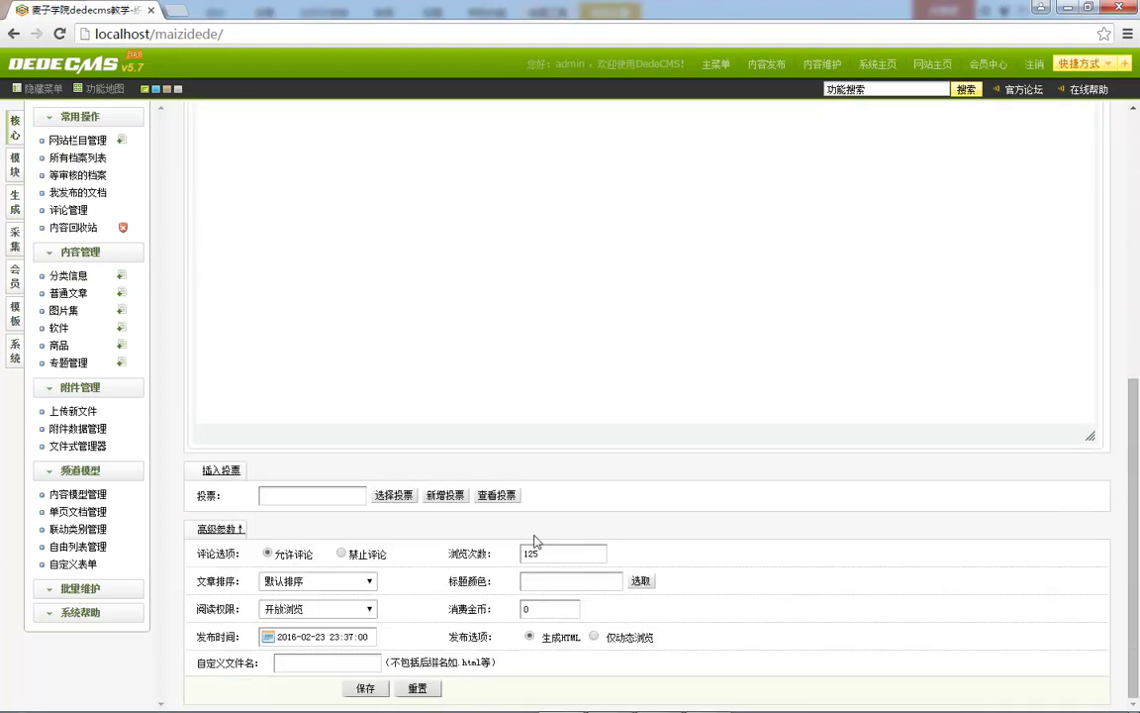
scroll(339, 545, "up", 6)
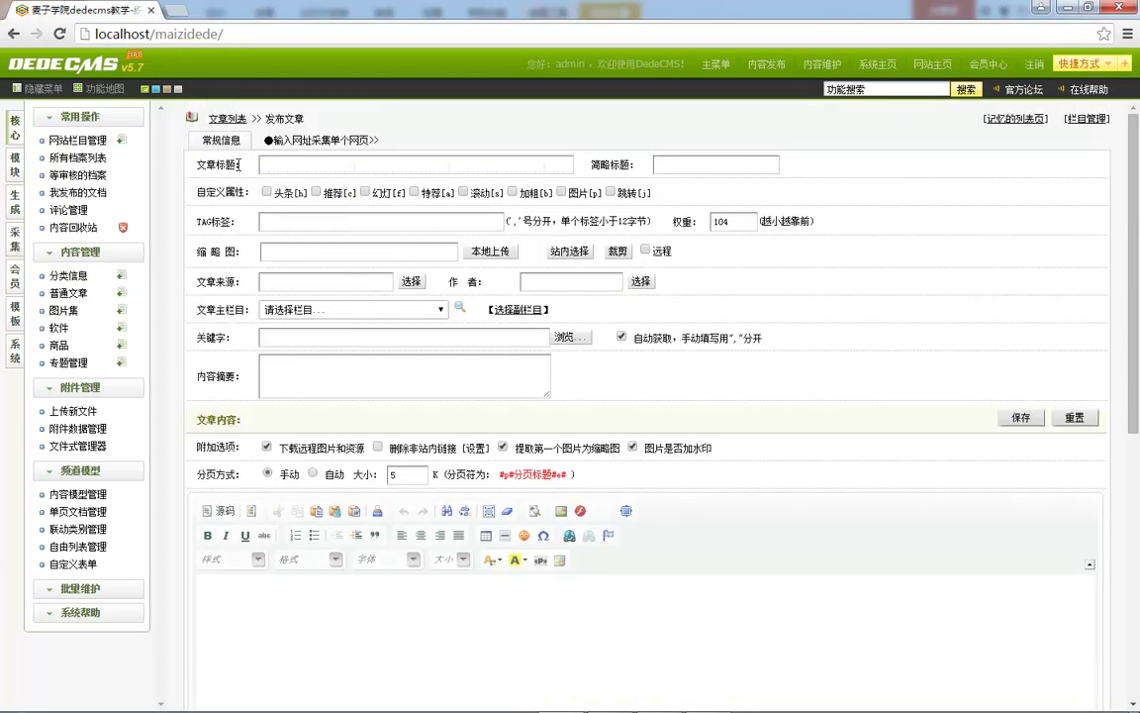
Step: Enter 文章标题 as the article's title
left_click(329, 165)
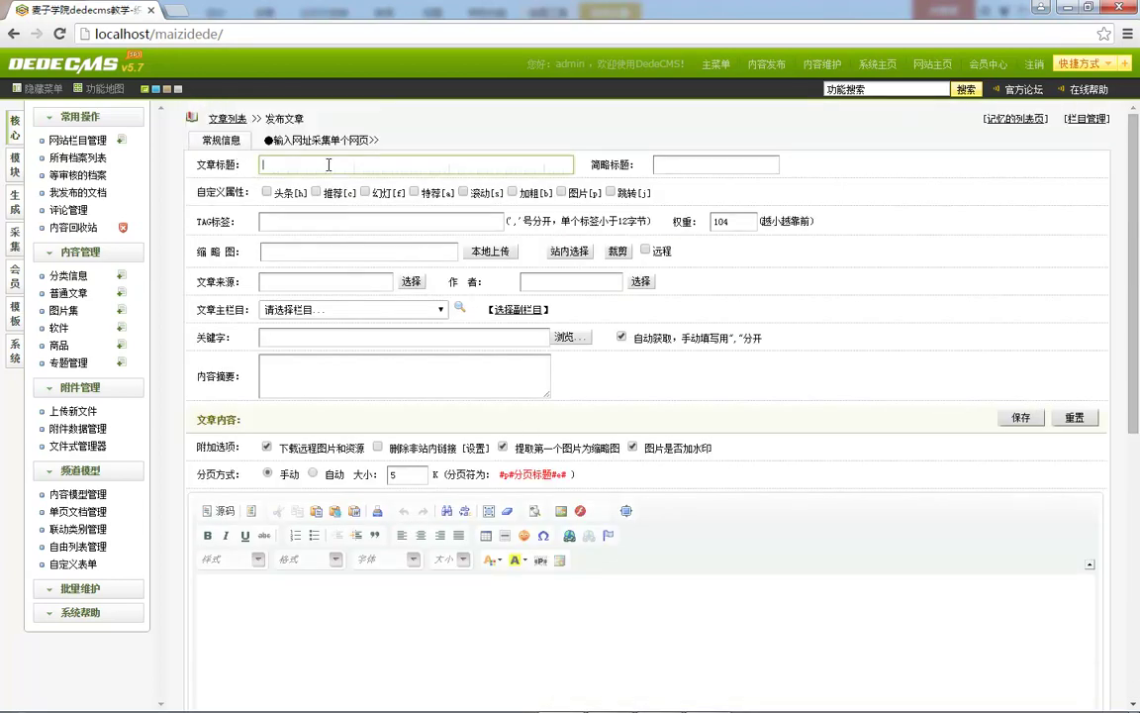
type("wenzhan")
key("Escape")
type("wenzhang")
key("Escape")
type("wenzhang biaoti")
Step: Enter 文题 as the article's short title
left_click(659, 165)
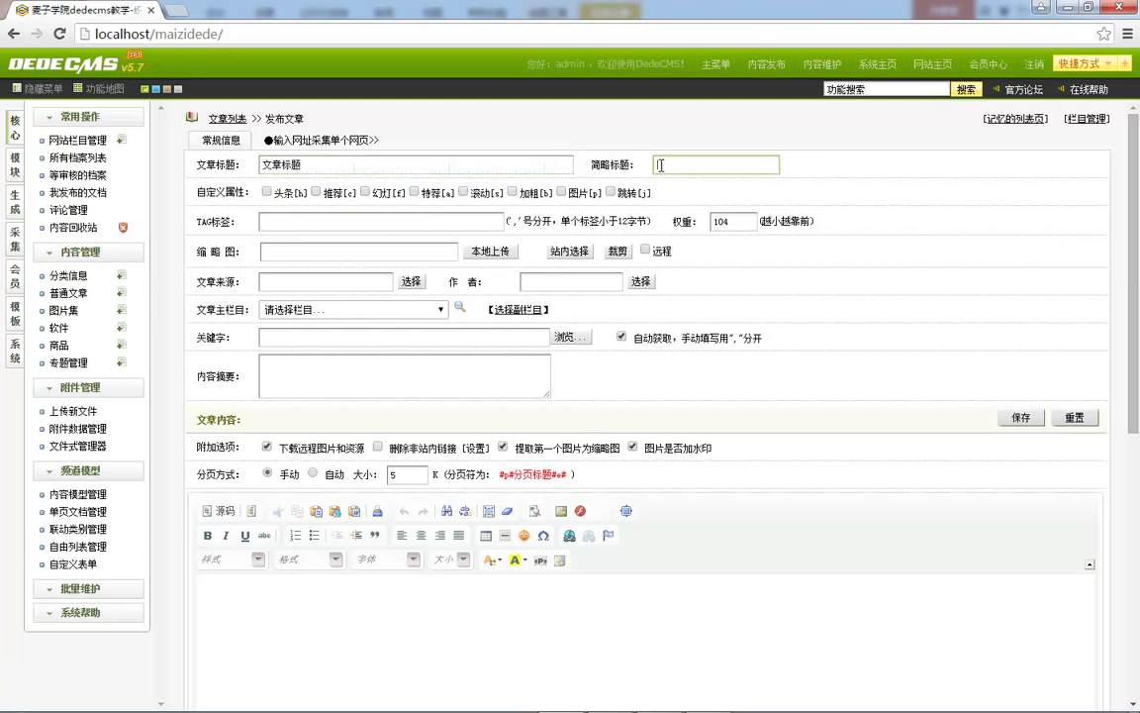
double_click(357, 168)
left_click(702, 168)
type("文题")
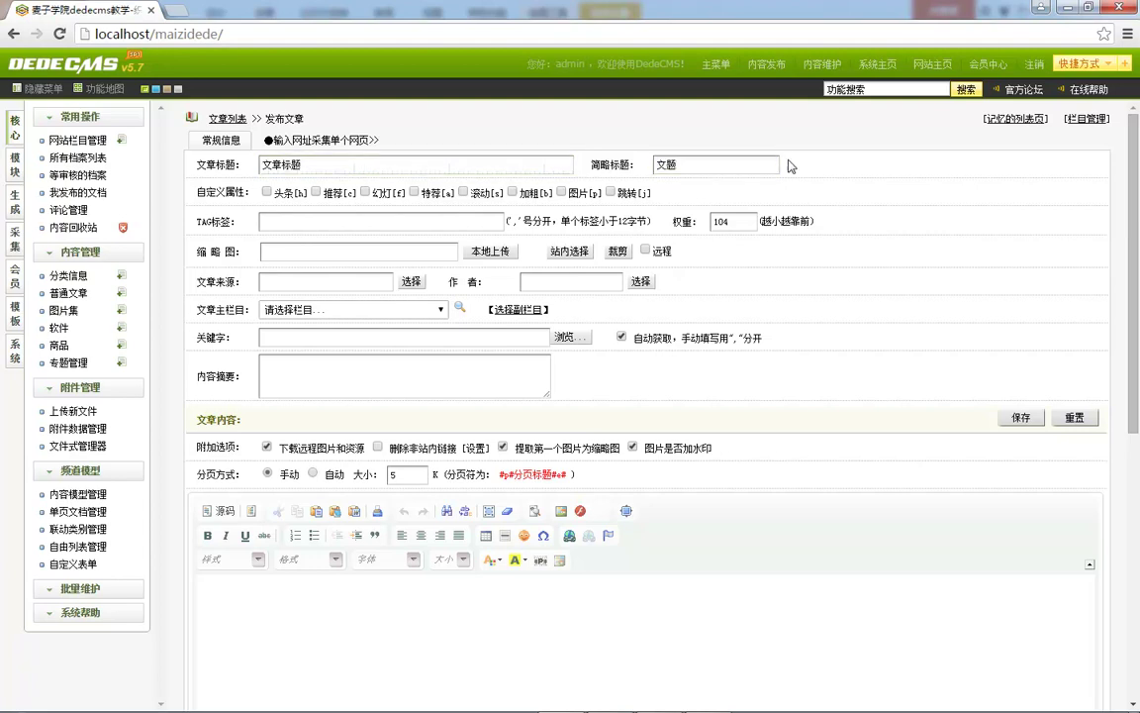
left_click(706, 196)
Step: Open the default template list in a separate browser tab and open article_article.htm for editing
left_click(17, 353)
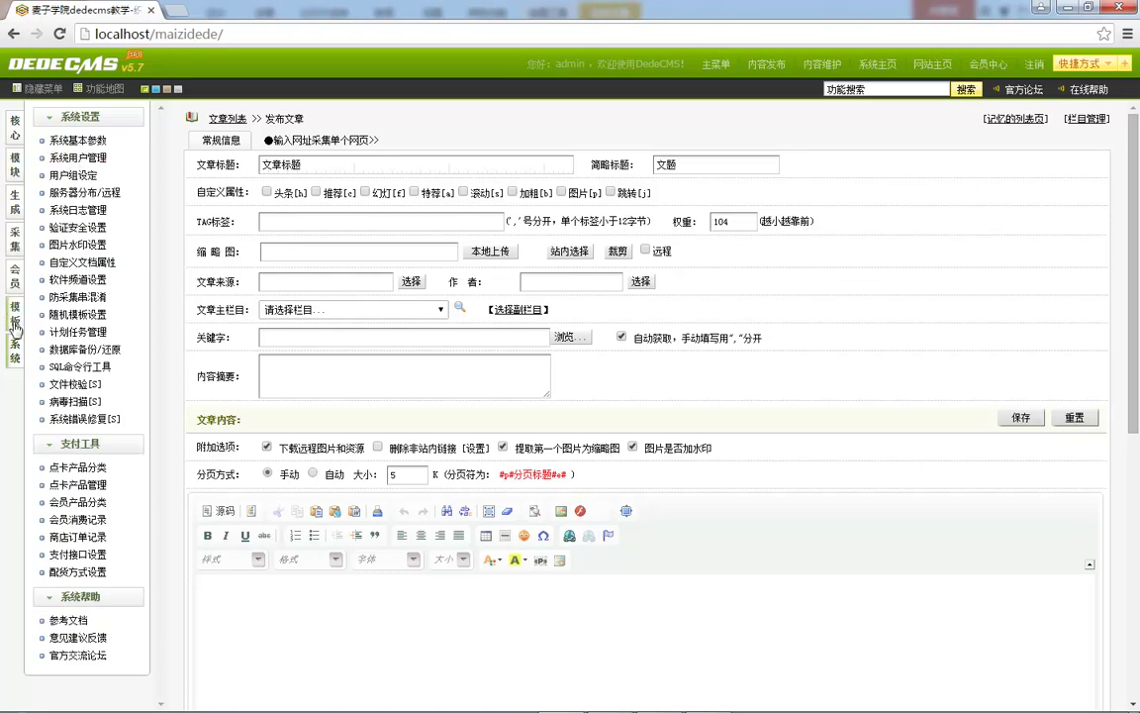
left_click(15, 314)
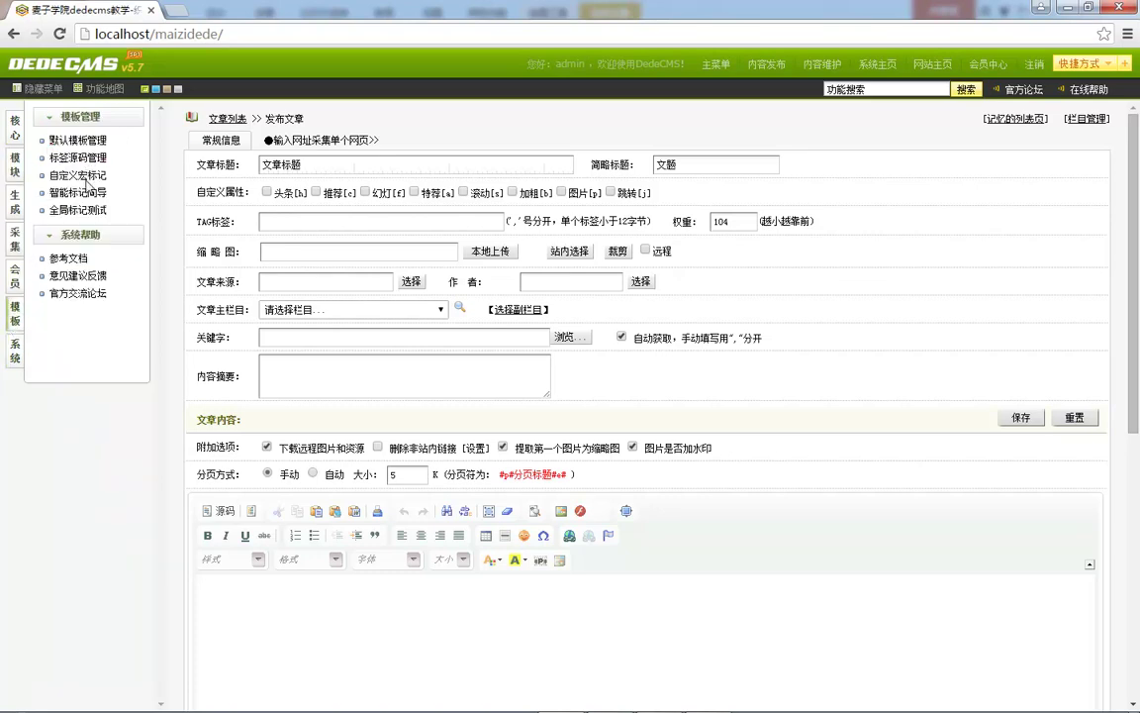
left_click_drag(79, 140, 119, 159)
left_click(230, 10)
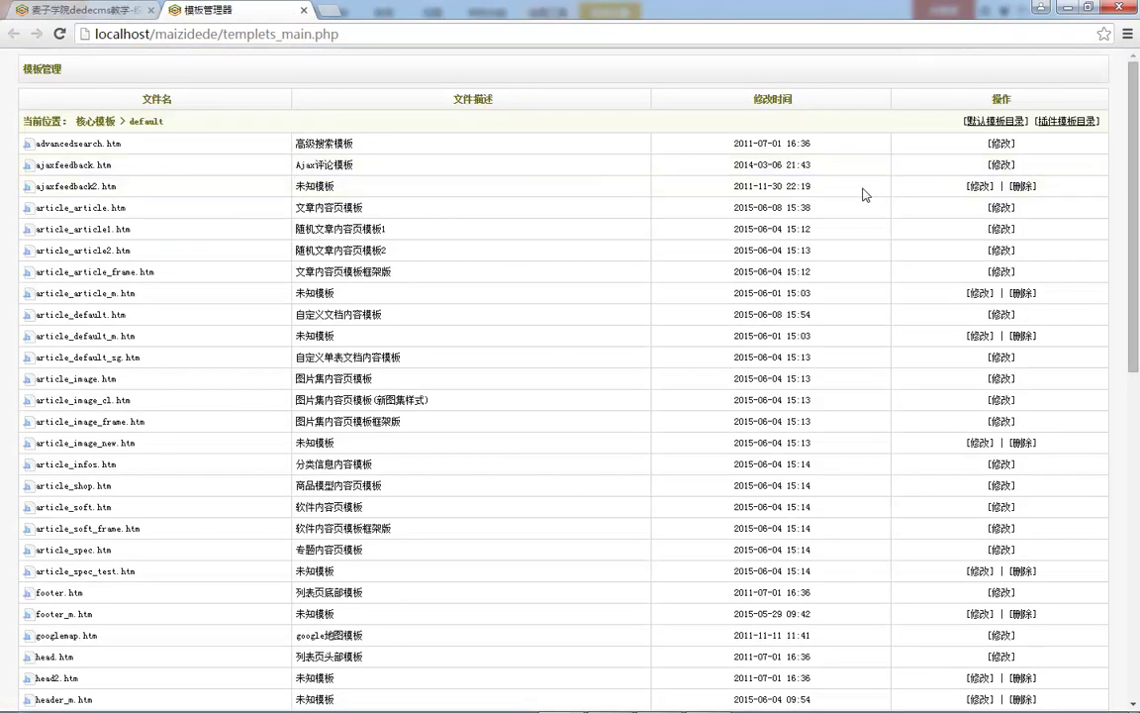
left_click(1001, 208)
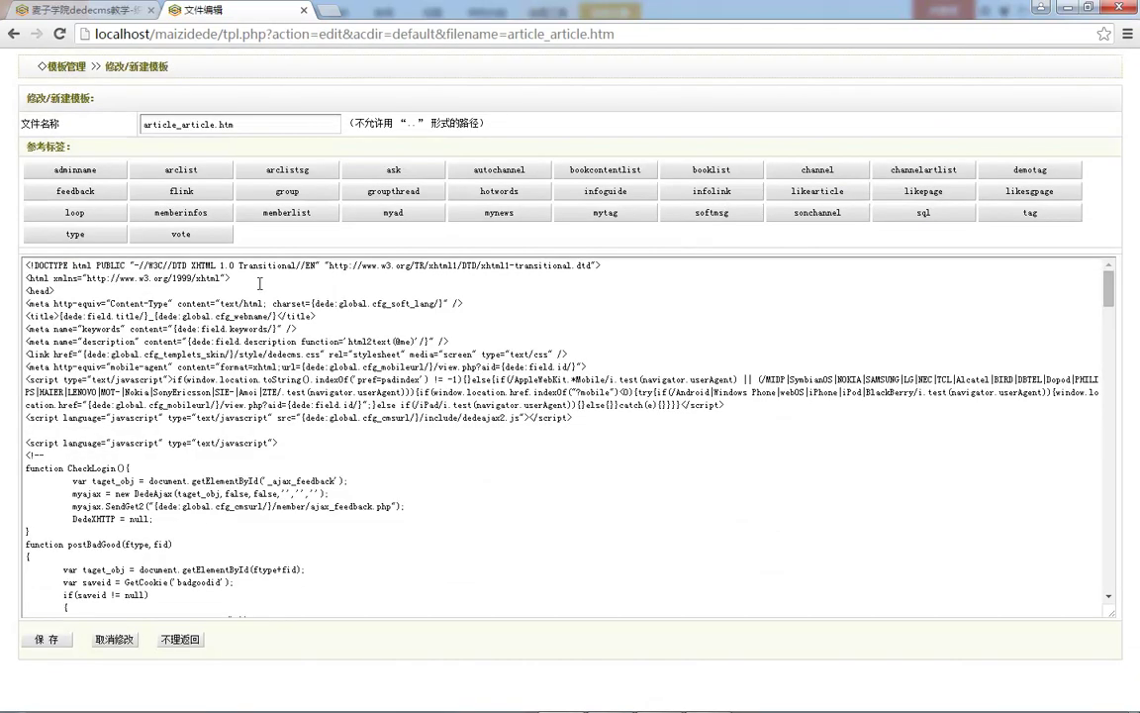
Step: Open the arclist tag reference and examine its usage example and the title length parameter
left_click(164, 169)
scroll(151, 344, "down", 2)
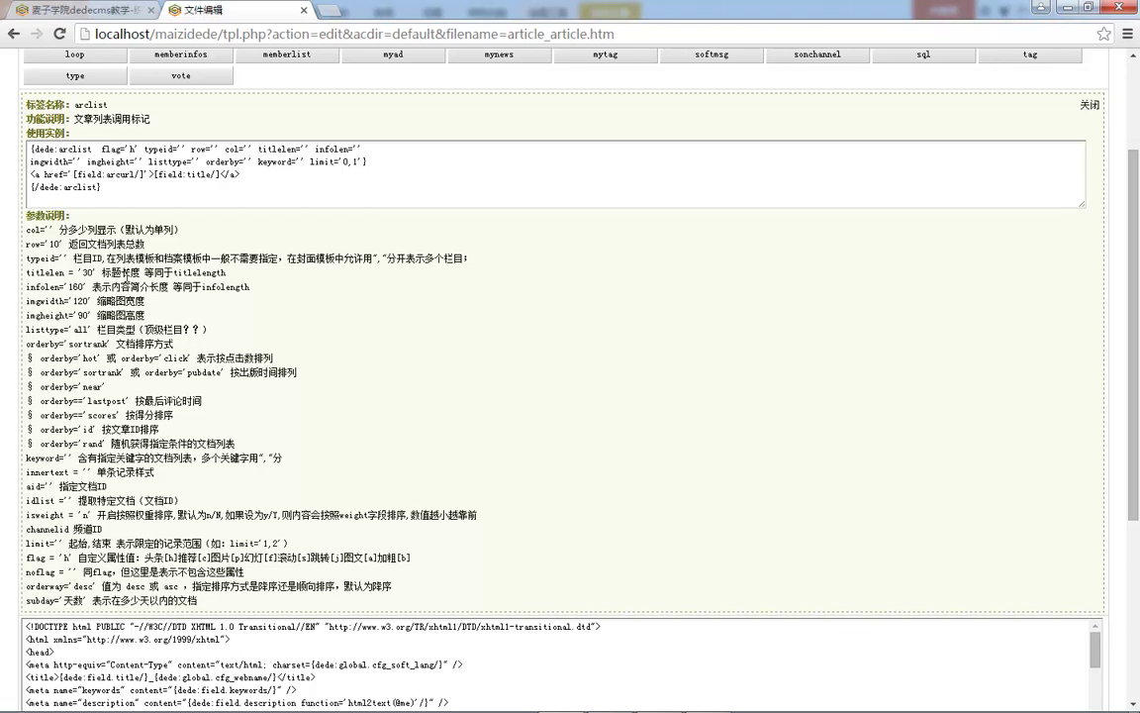
left_click_drag(111, 285, 130, 287)
left_click(163, 332)
double_click(113, 270)
left_click(97, 228)
scroll(281, 304, "up", 1)
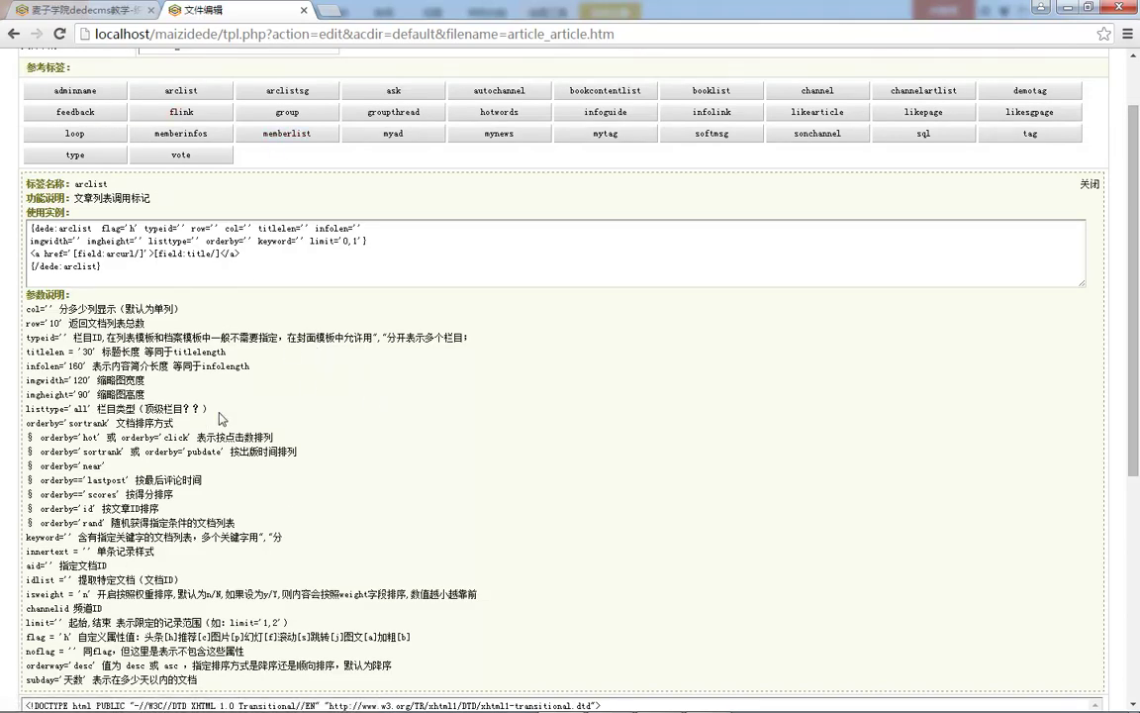
Step: Open the site's home page in a separate browser tab and examine the article form's 自定义属性 options
left_click(59, 9)
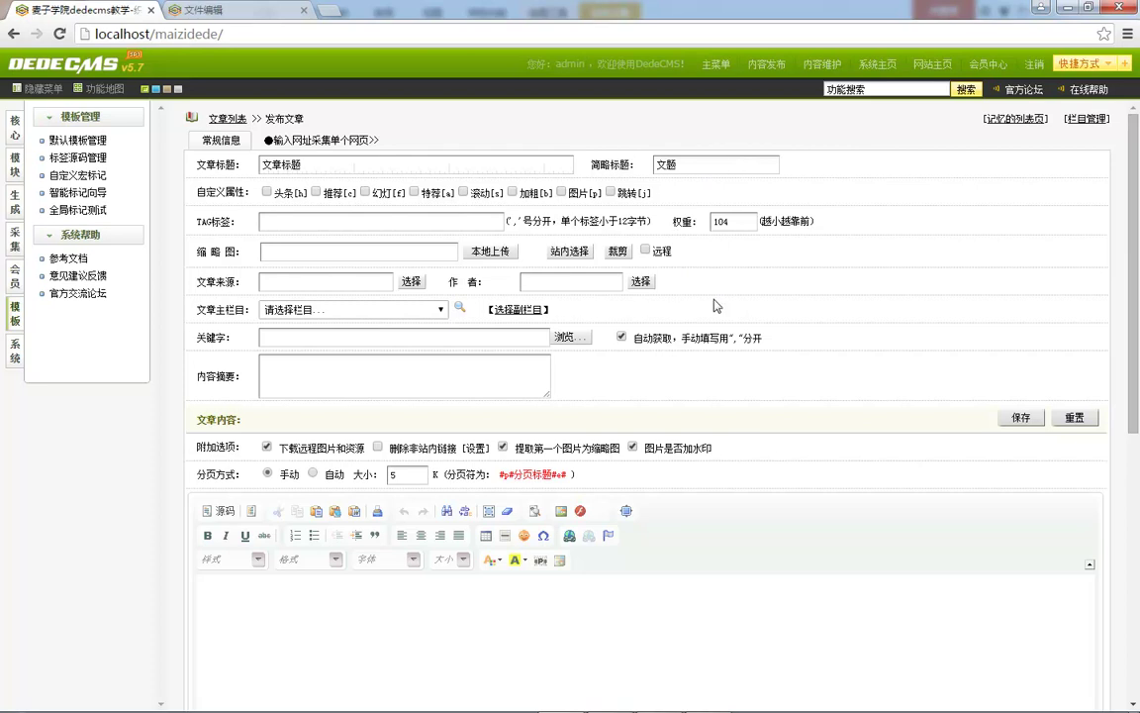
left_click(932, 63)
left_click(108, 9)
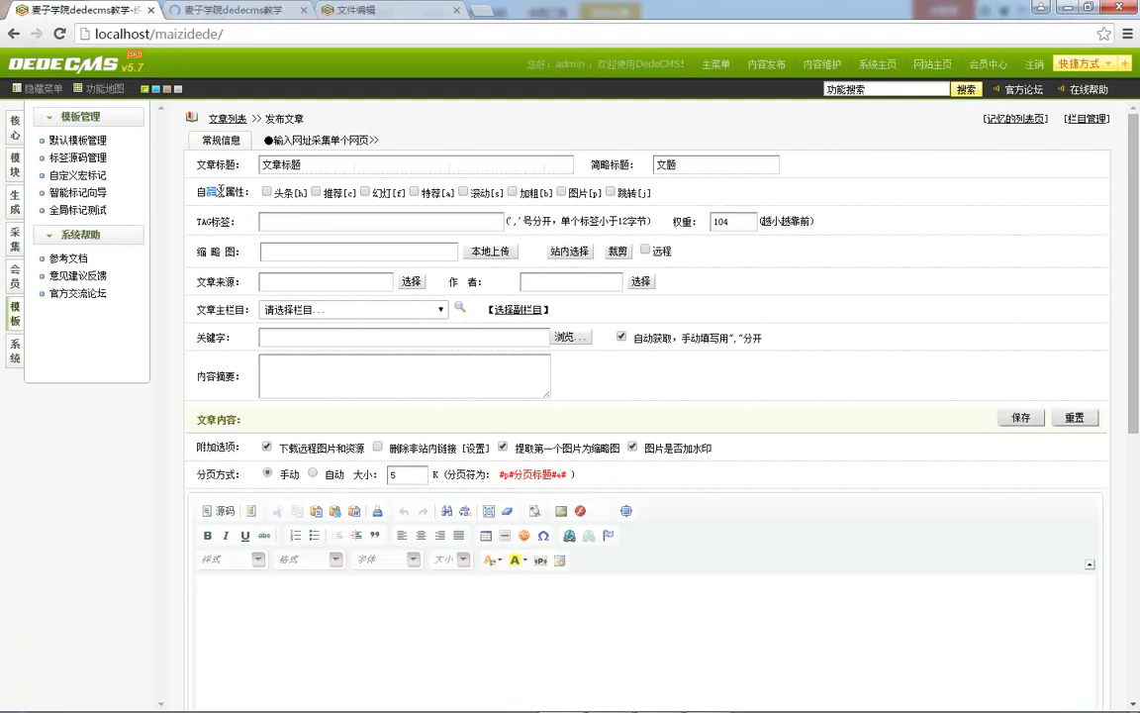
left_click_drag(295, 193, 283, 193)
left_click(389, 193)
Step: Examine the flag parameter for custom attributes in the arclist tag reference
left_click(334, 10)
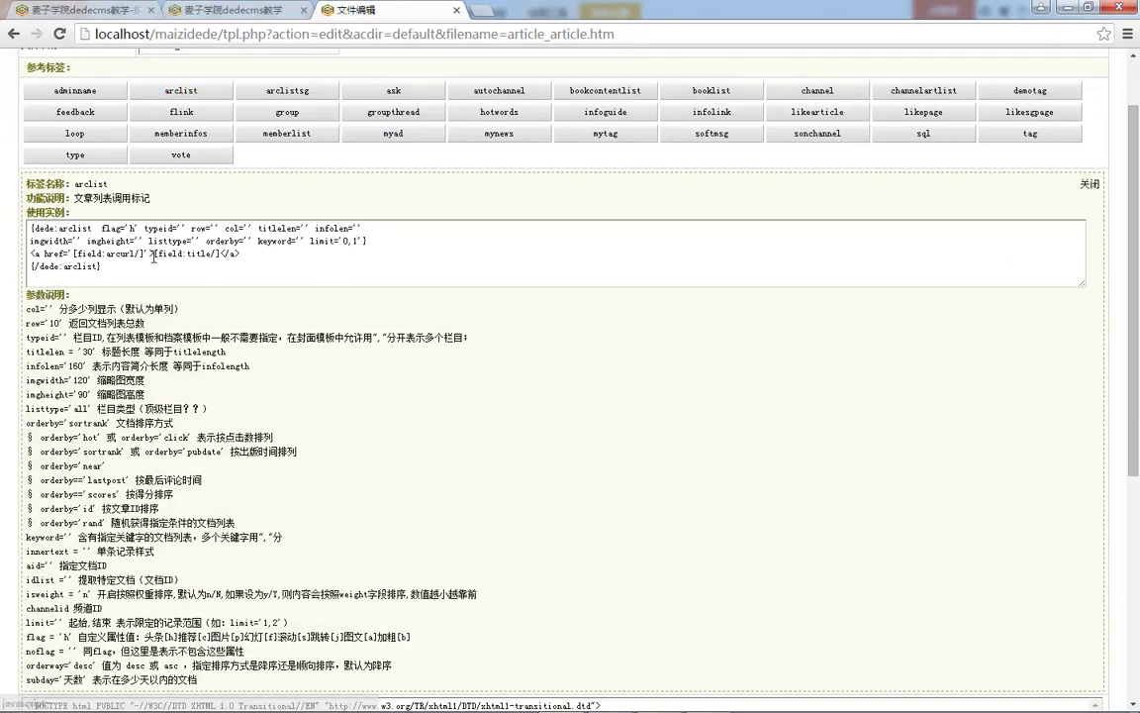
left_click_drag(37, 351, 39, 452)
left_click_drag(30, 638, 132, 637)
left_click(61, 637)
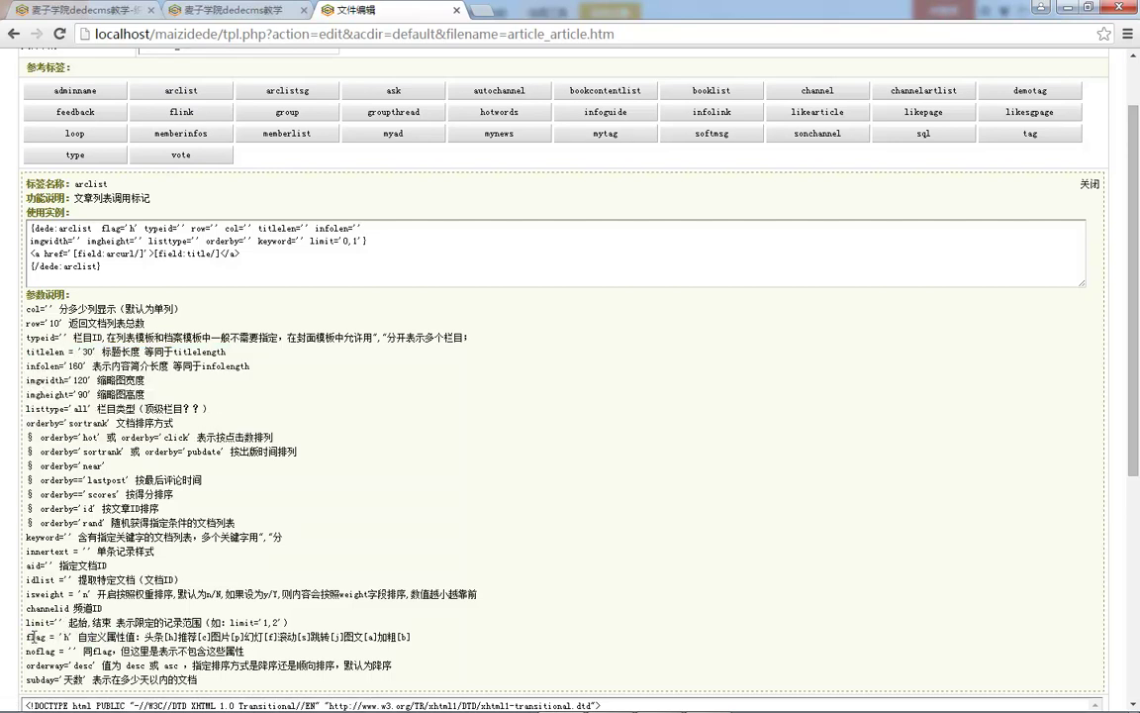
left_click_drag(36, 636, 133, 637)
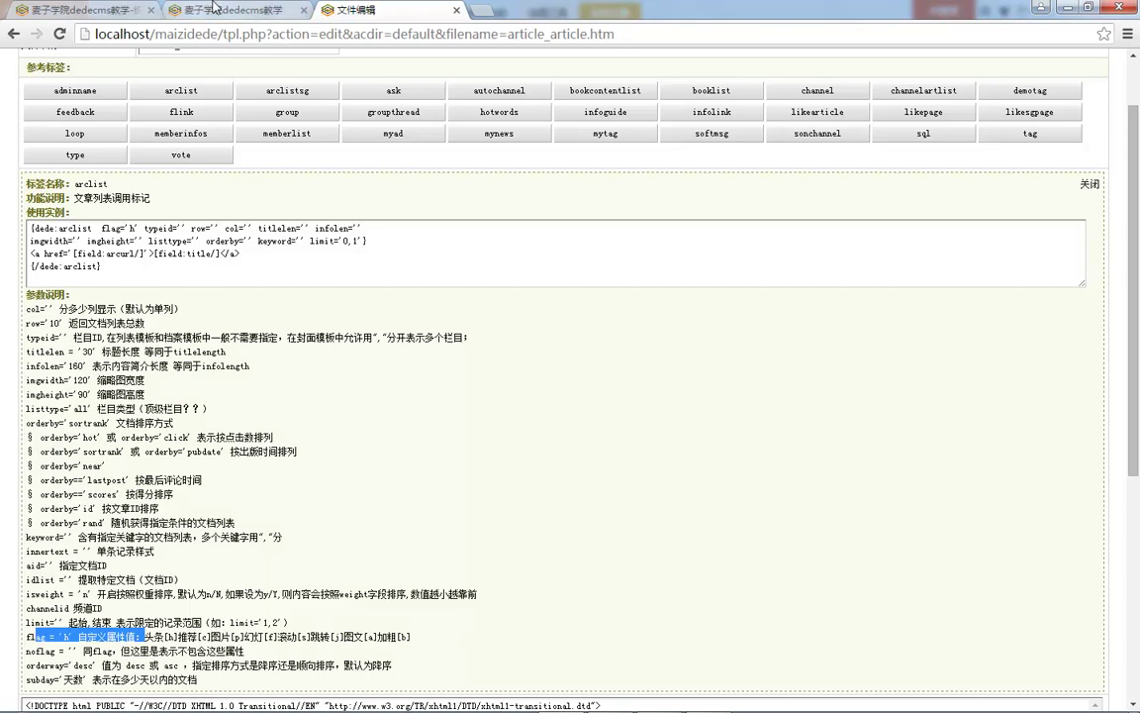
Step: Compare the article form's custom attributes and fields with the content blocks on the site's home page
left_click(213, 10)
key("ctrl+shift+Tab")
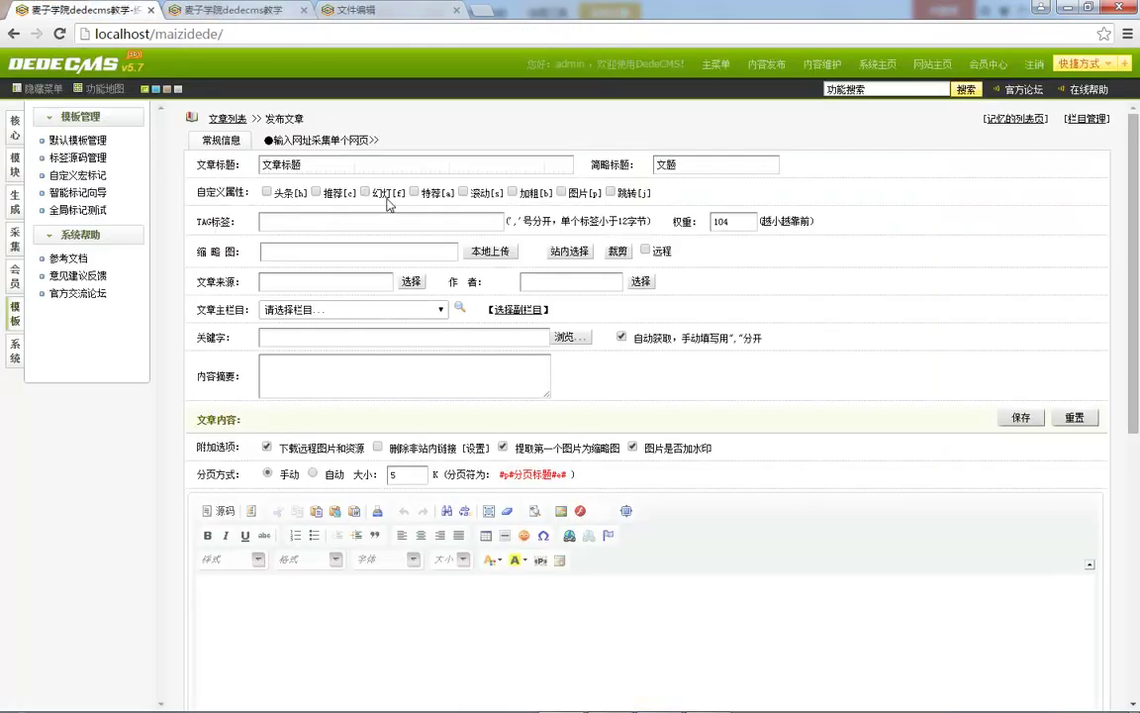
left_click(385, 12)
key("ctrl+shift+Tab")
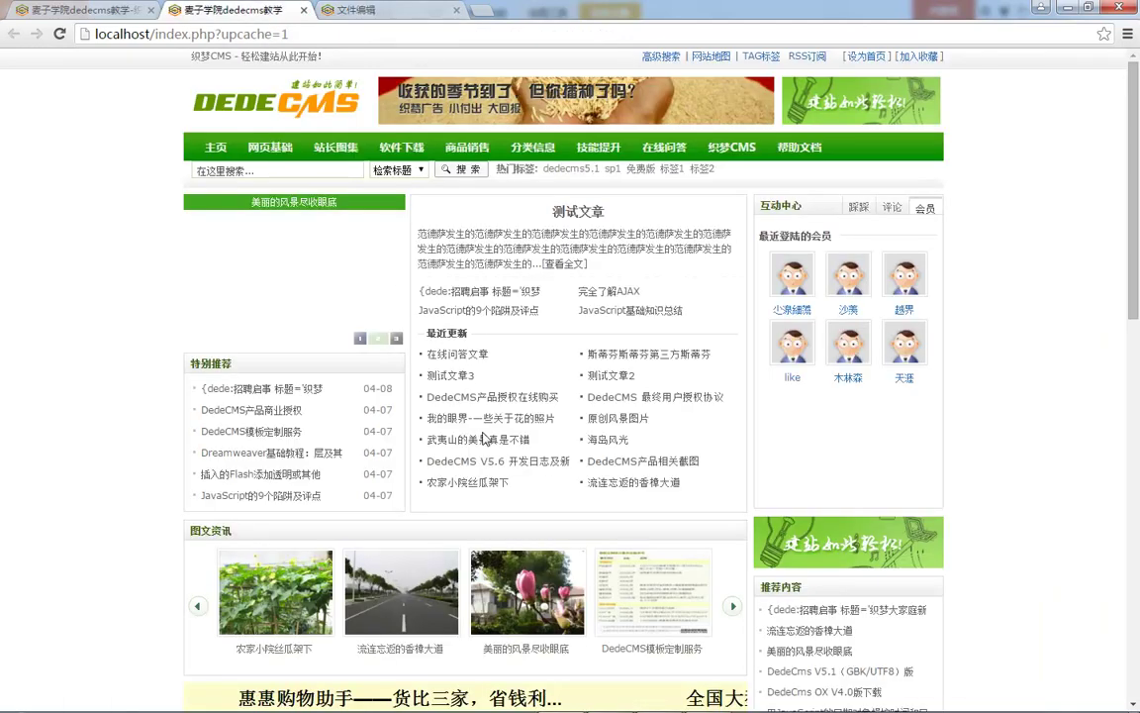
key("ctrl+shift+Tab")
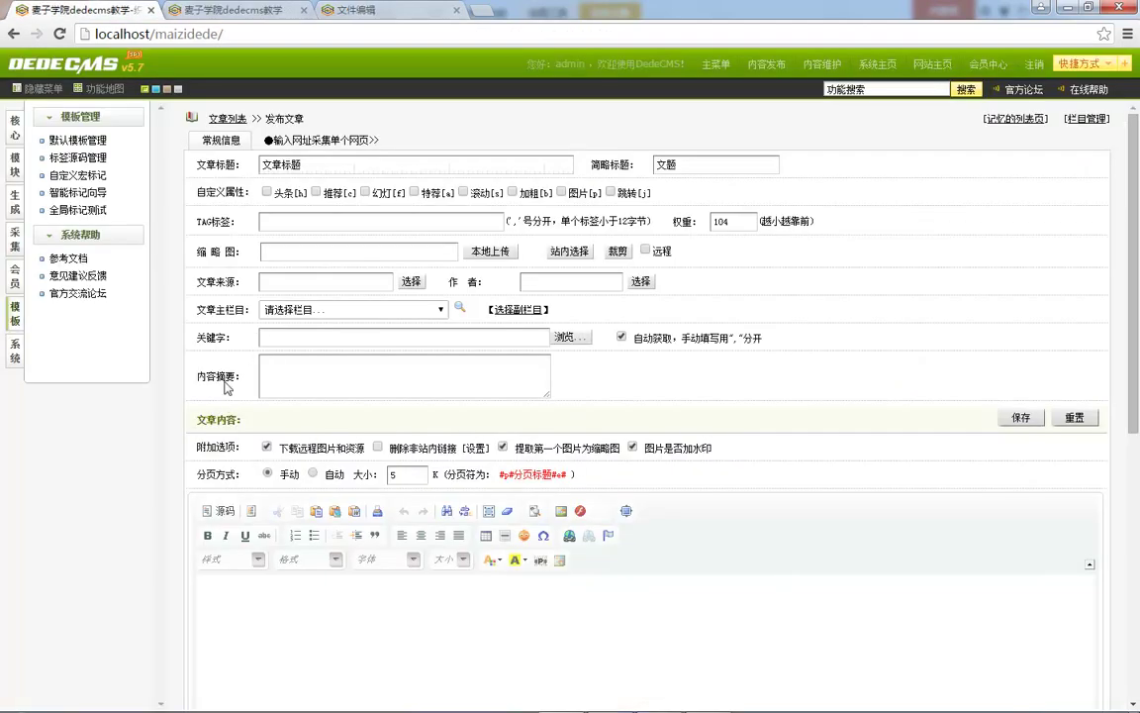
left_click(212, 9)
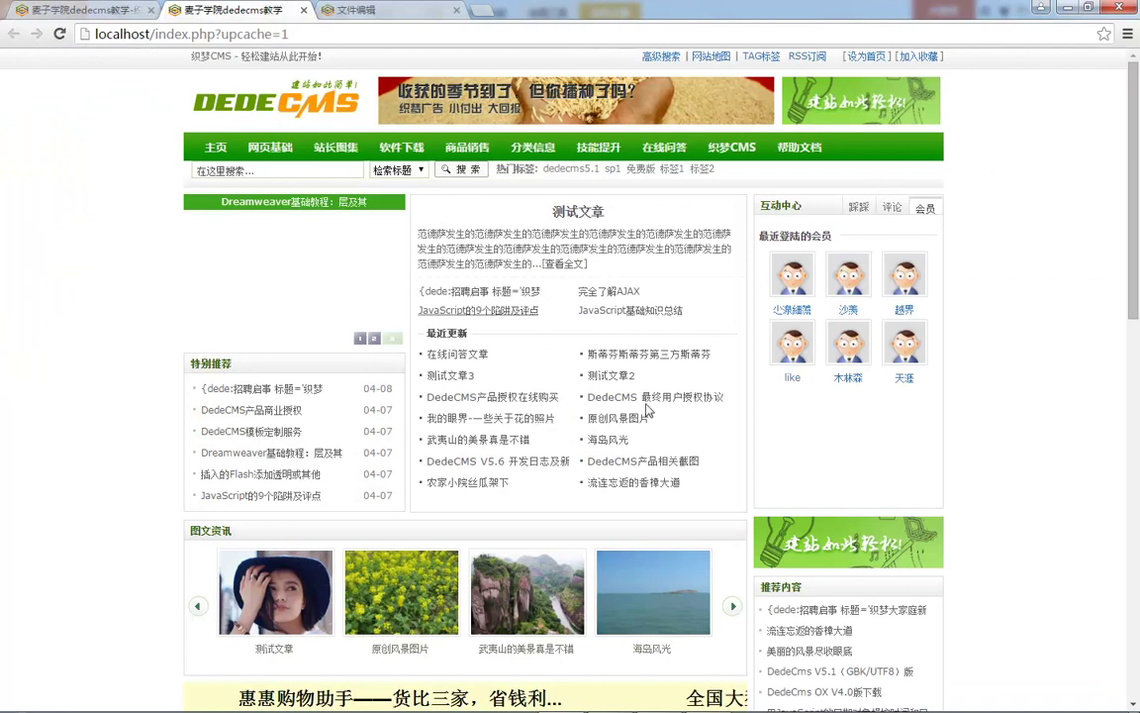
key("ctrl+shift+Tab")
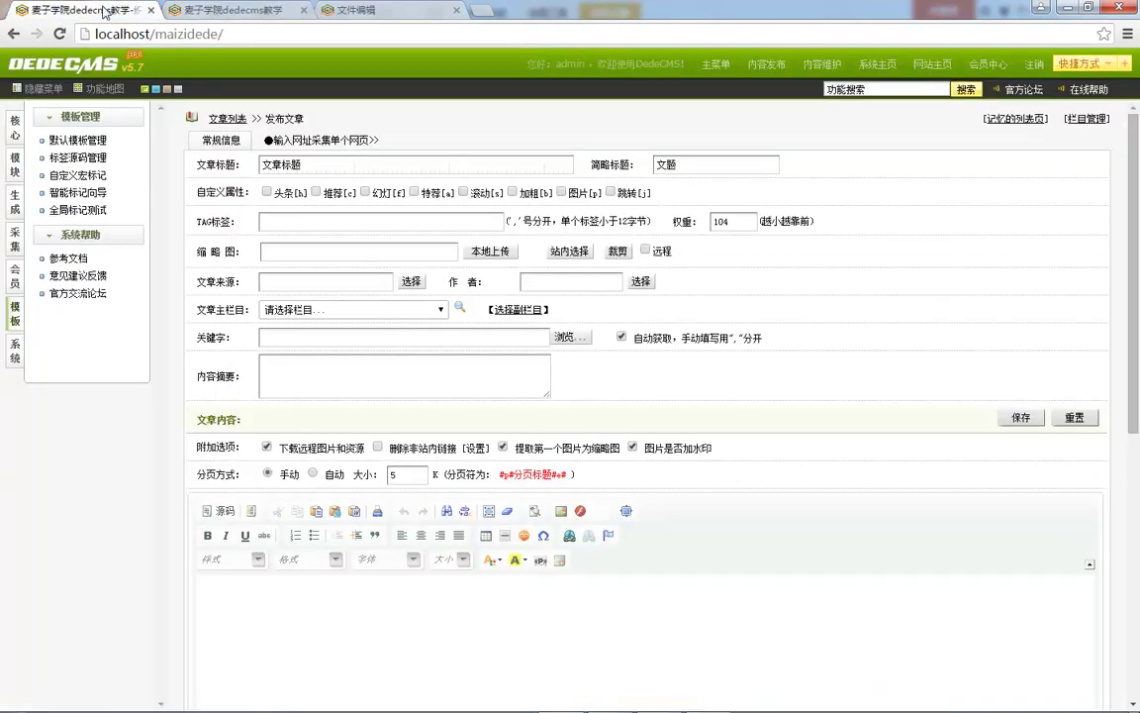
Step: Enter 麦子学院 as the article's source (文章来源)
left_click(314, 280)
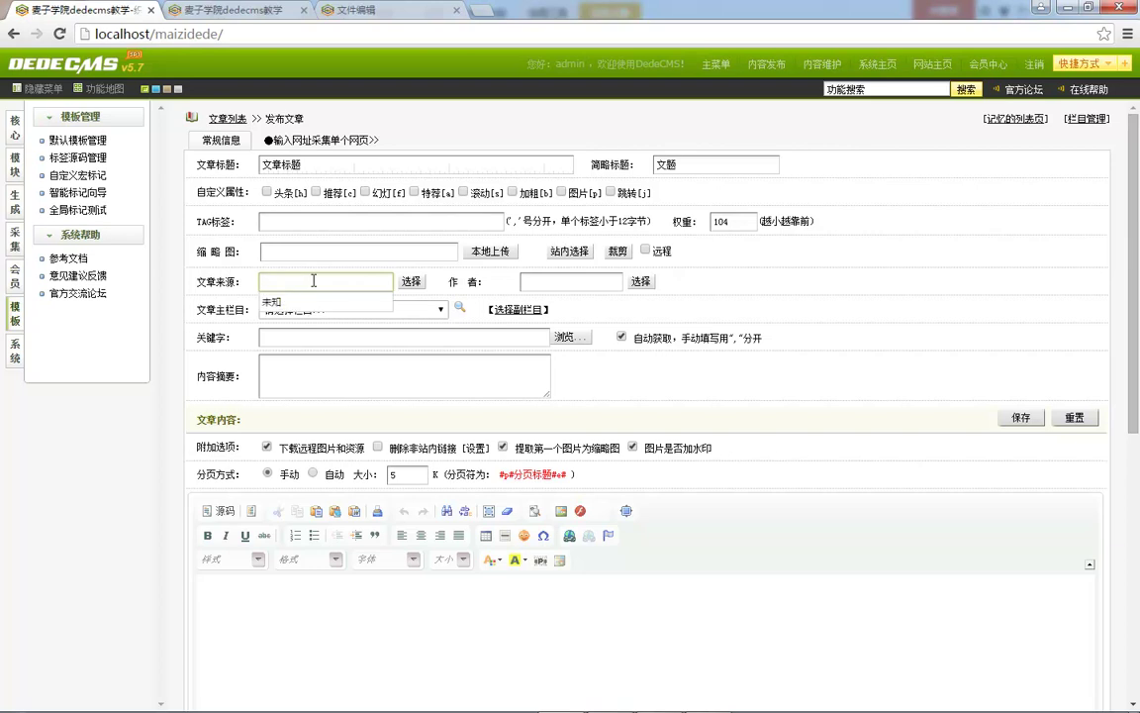
key("ctrl+shift")
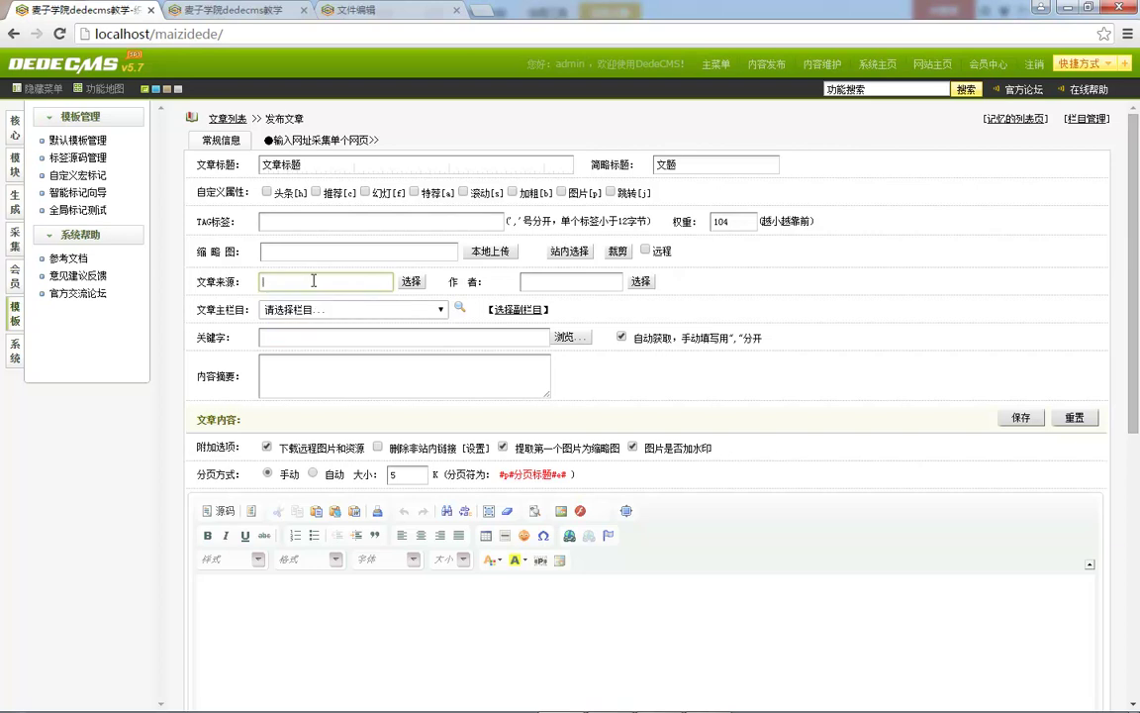
type("maizi")
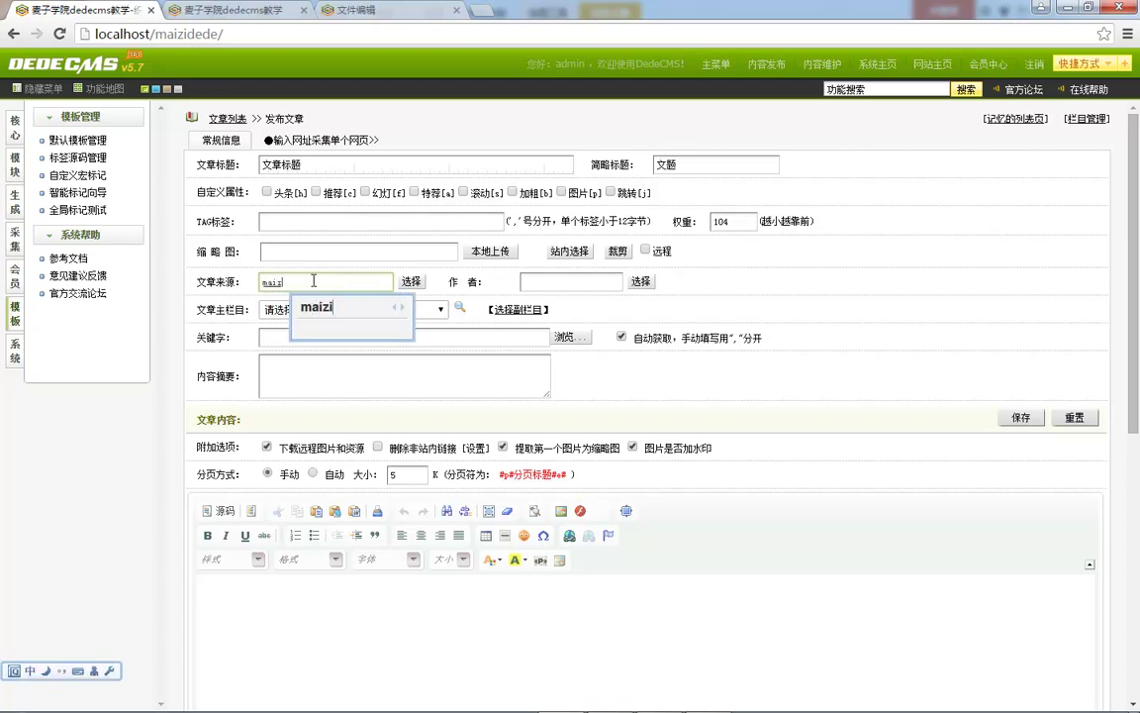
key("space")
type("xueyuan")
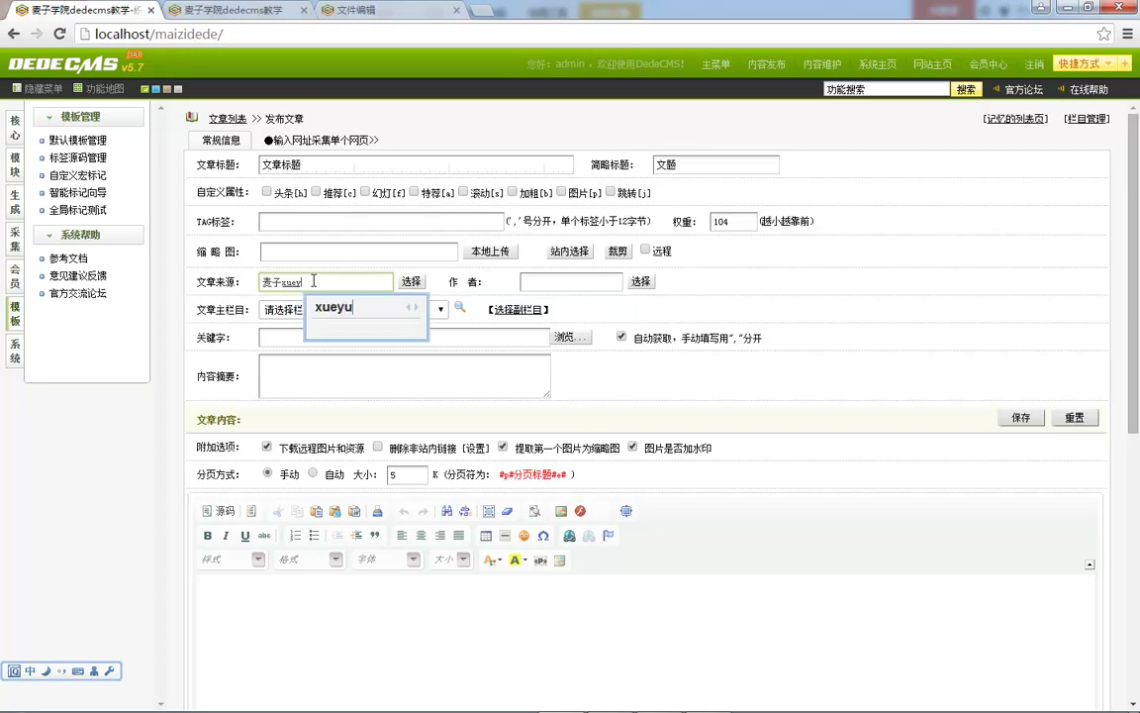
key("space")
Step: Add 麦子学院 on a new line in the article source management list and save the list
left_click(411, 281)
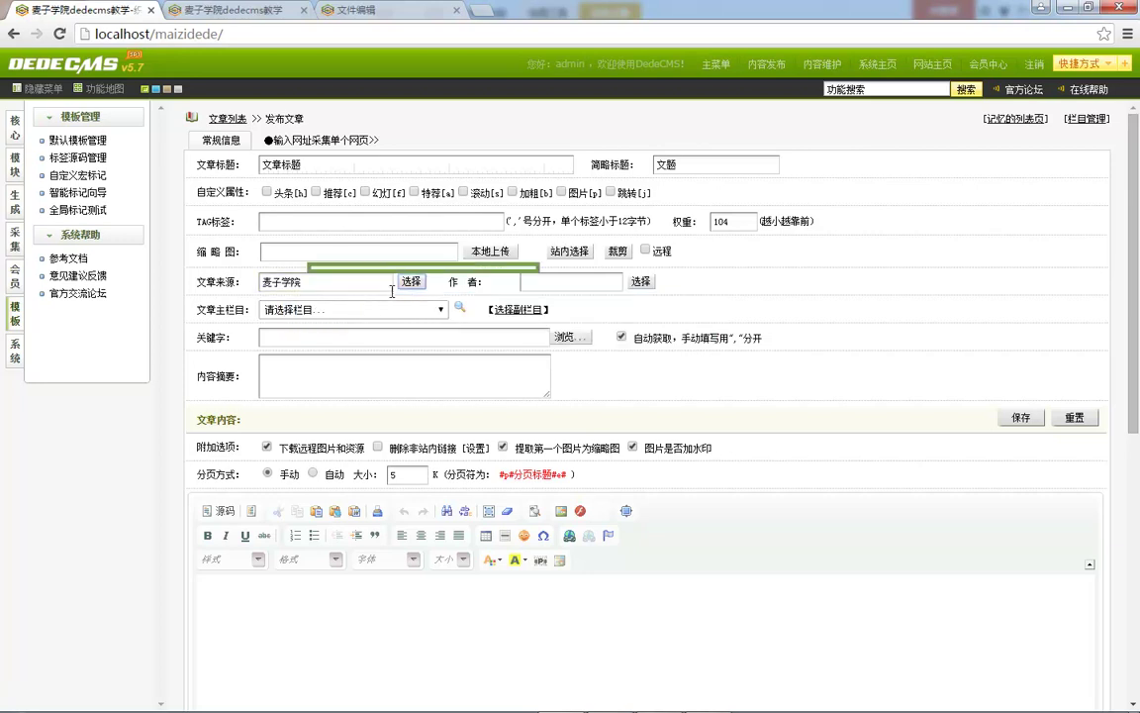
left_click(481, 277)
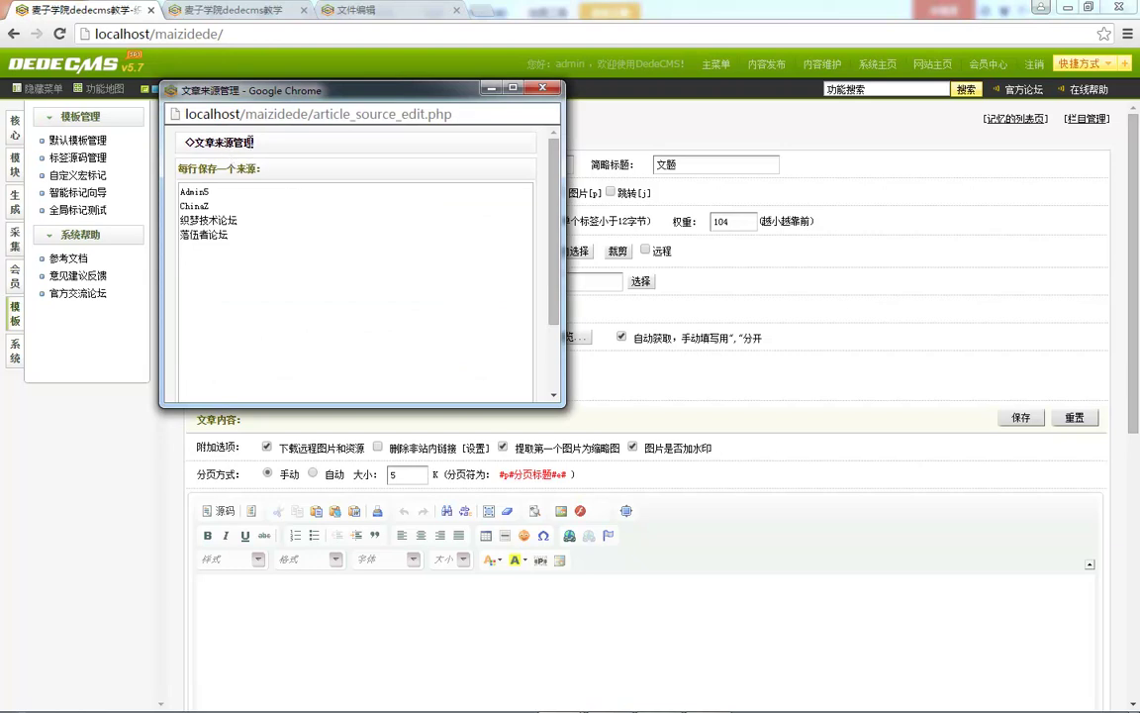
left_click(267, 247)
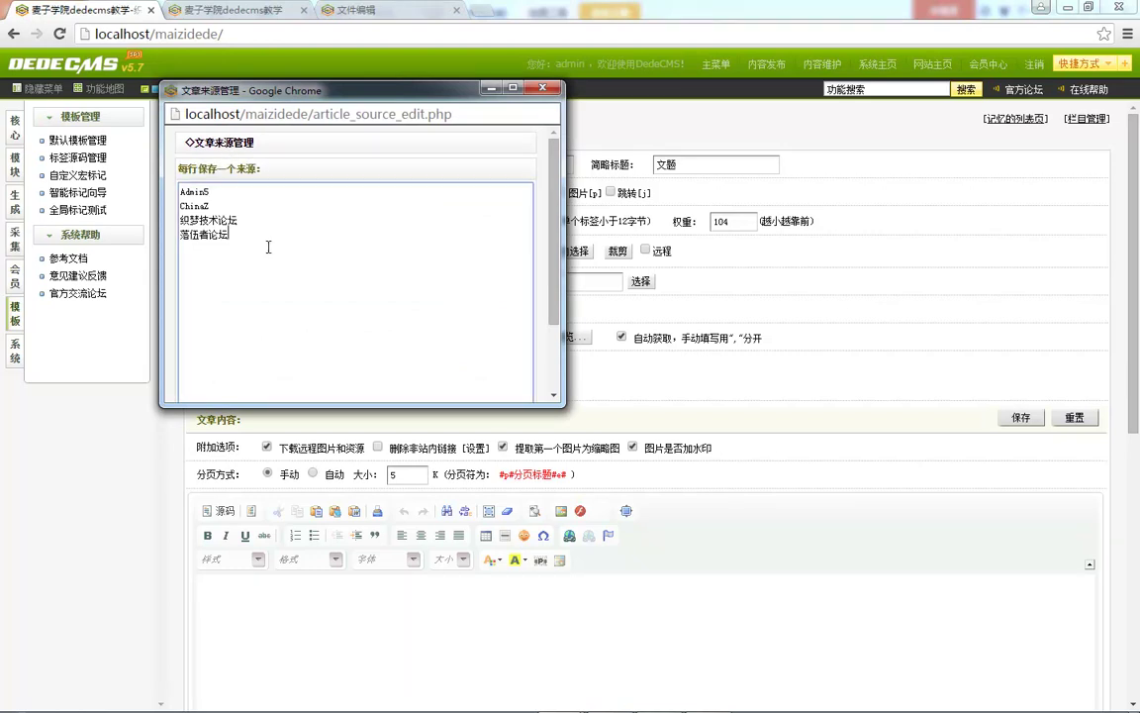
key("Return")
type("maizi")
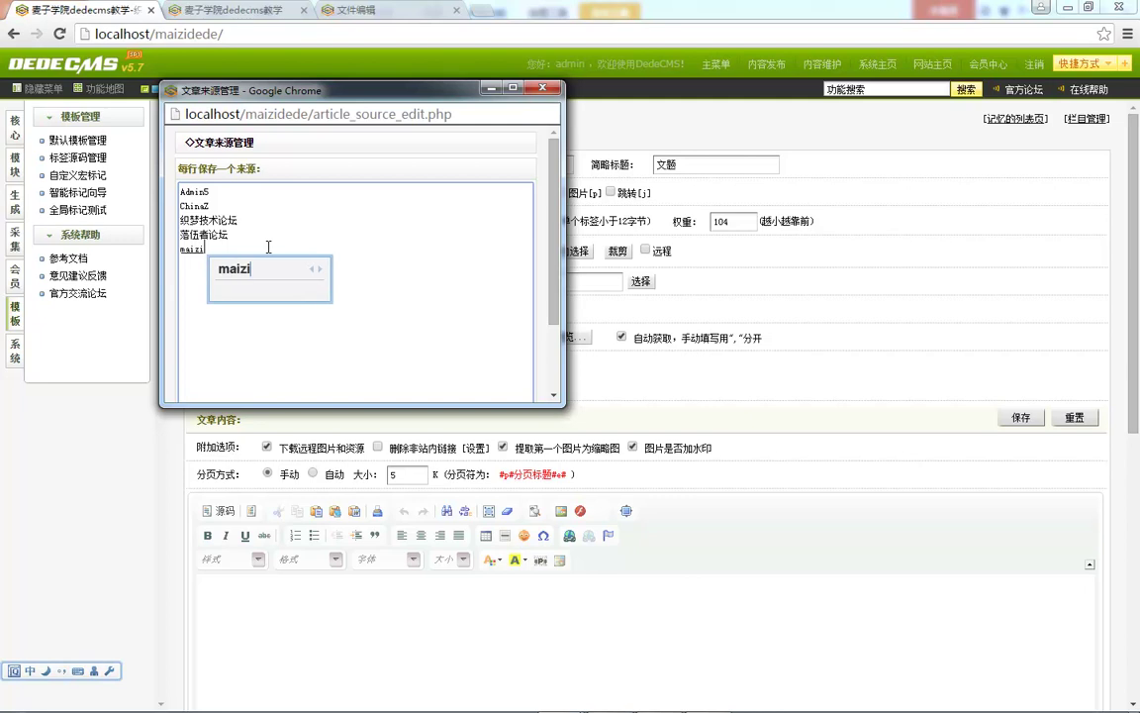
type("xueyuan")
key("space")
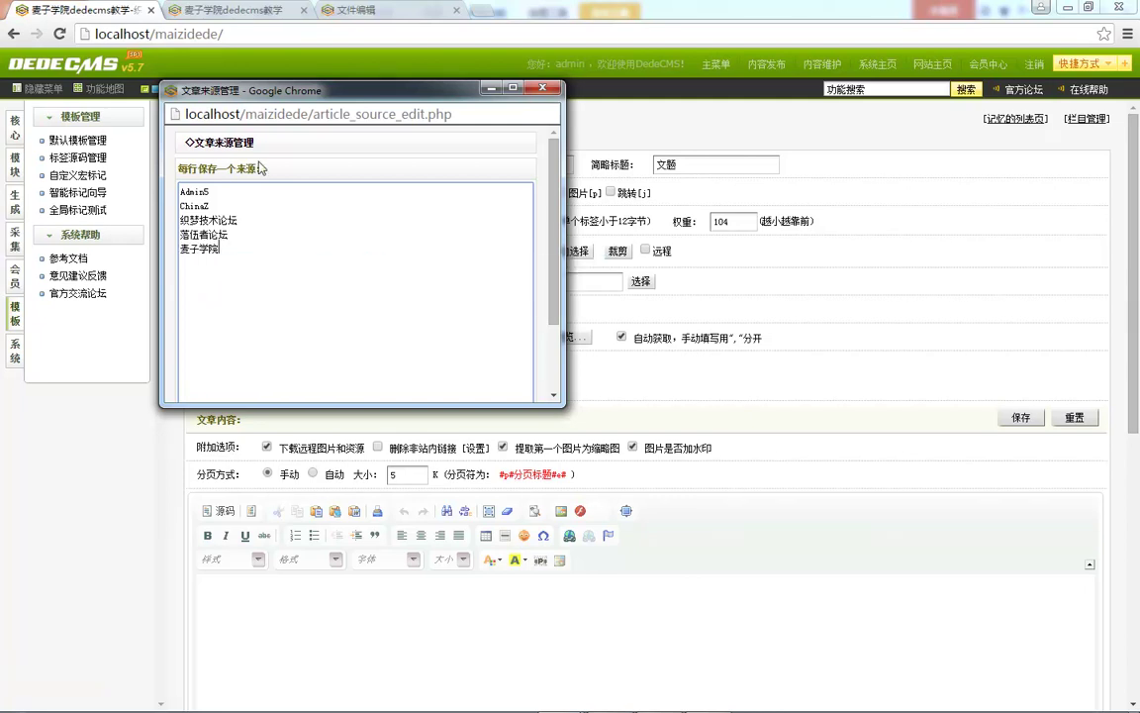
scroll(304, 359, "down", 2)
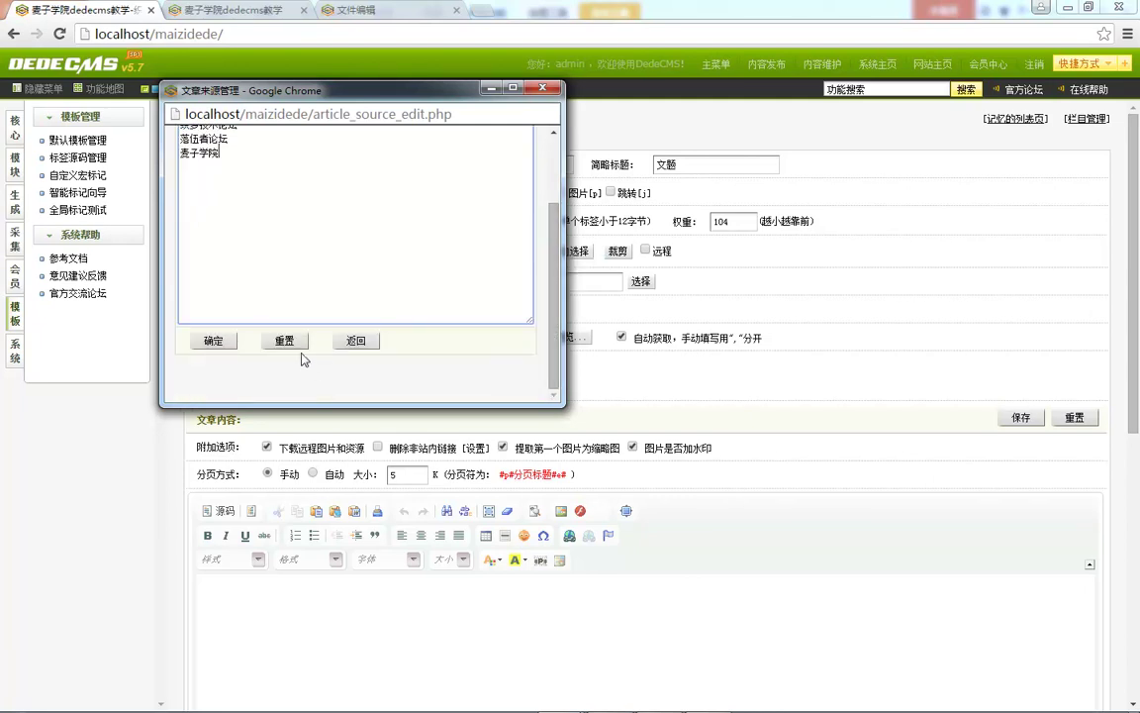
left_click(216, 342)
left_click(459, 216)
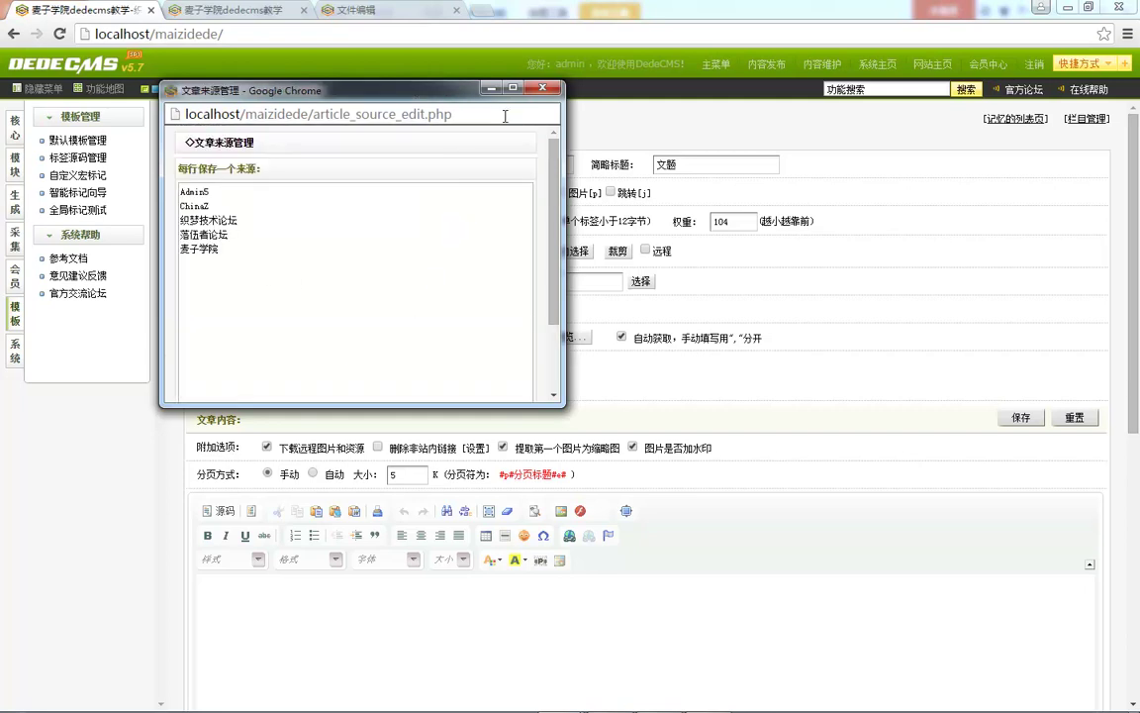
Step: Dismiss the source management window and choose the article's source from the saved sources, ending with 麦子学院
left_click(491, 88)
left_click(418, 285)
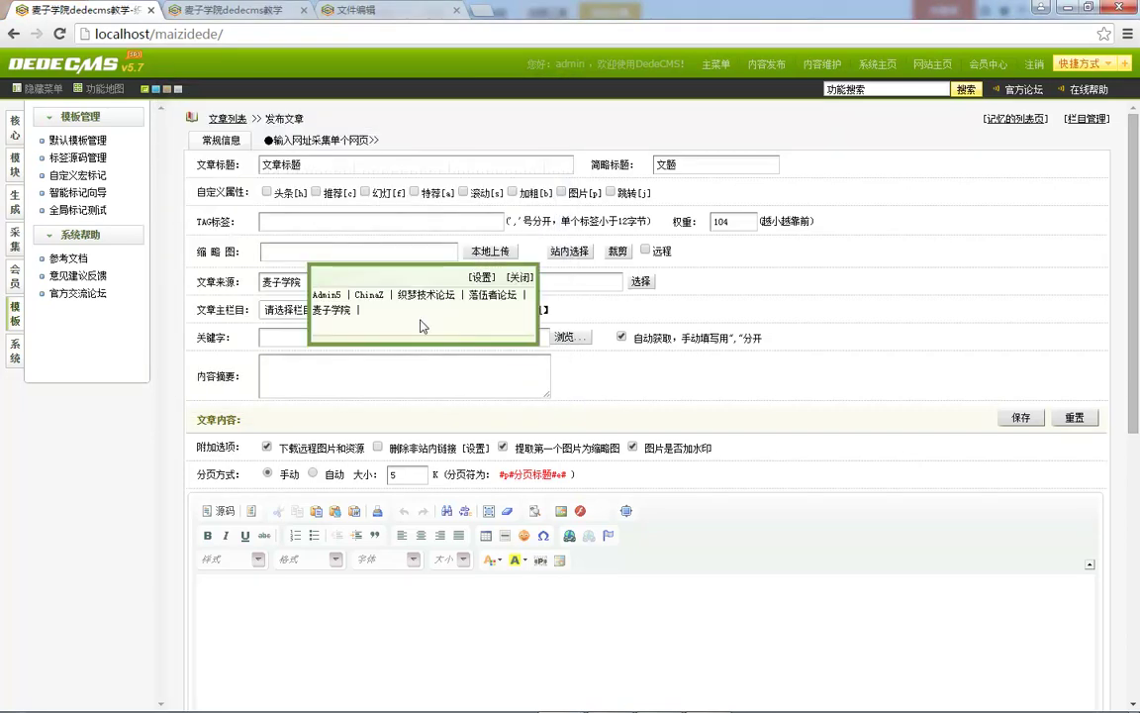
left_click(322, 309)
left_click(414, 286)
left_click(493, 294)
left_click(408, 283)
left_click(333, 309)
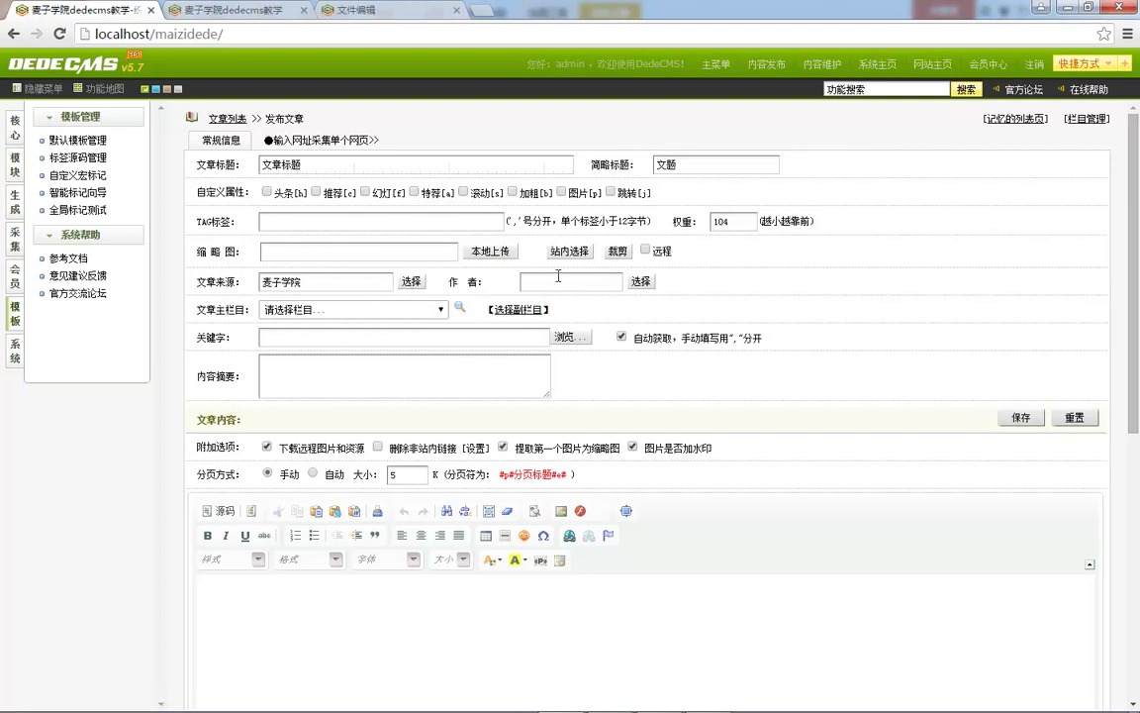
Step: Choose 网络 as the article's author and set its main column to Javascript/Ajax under 在线问答
left_click(640, 281)
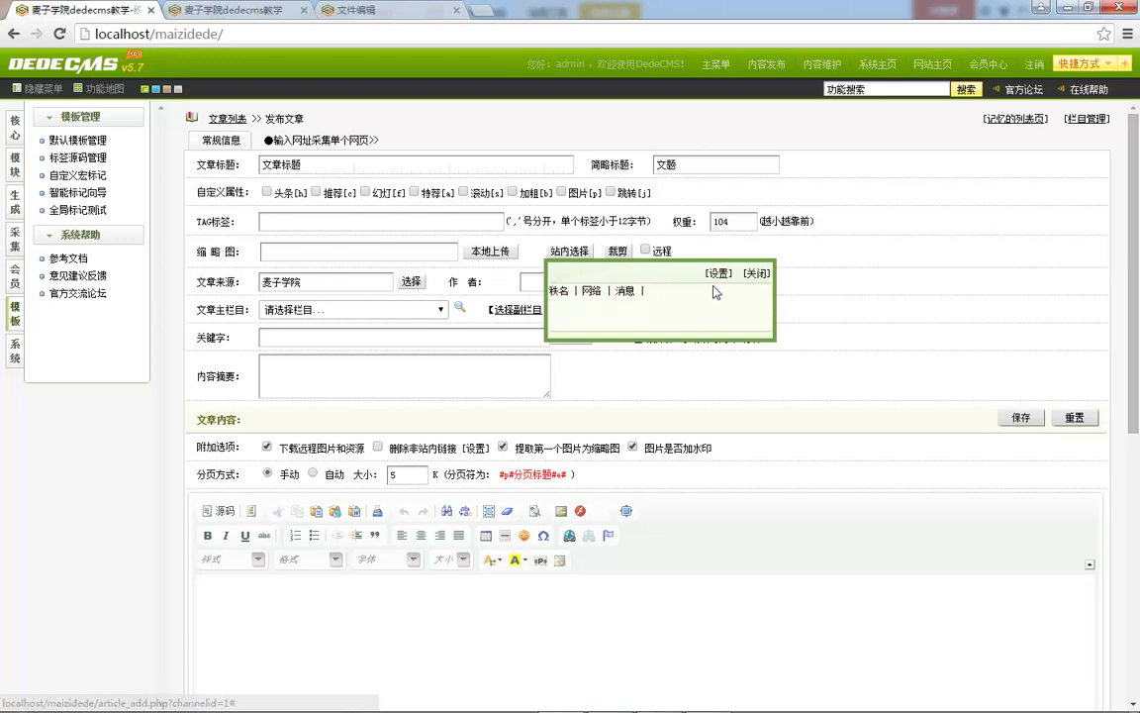
left_click(592, 291)
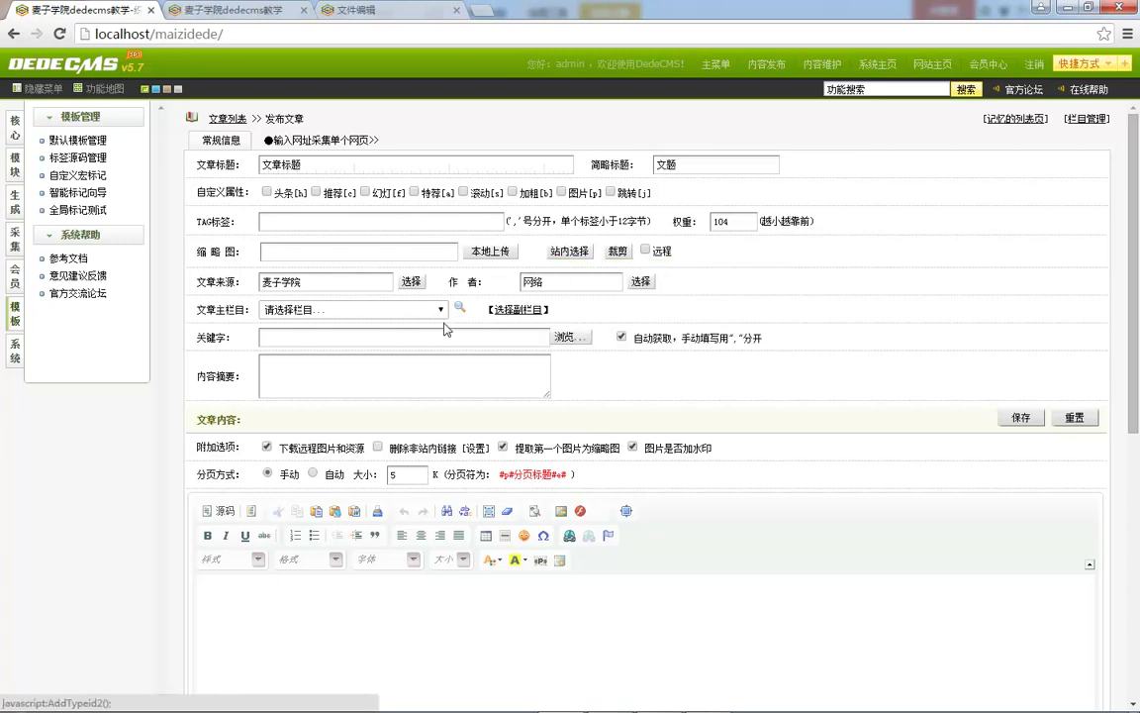
left_click(297, 309)
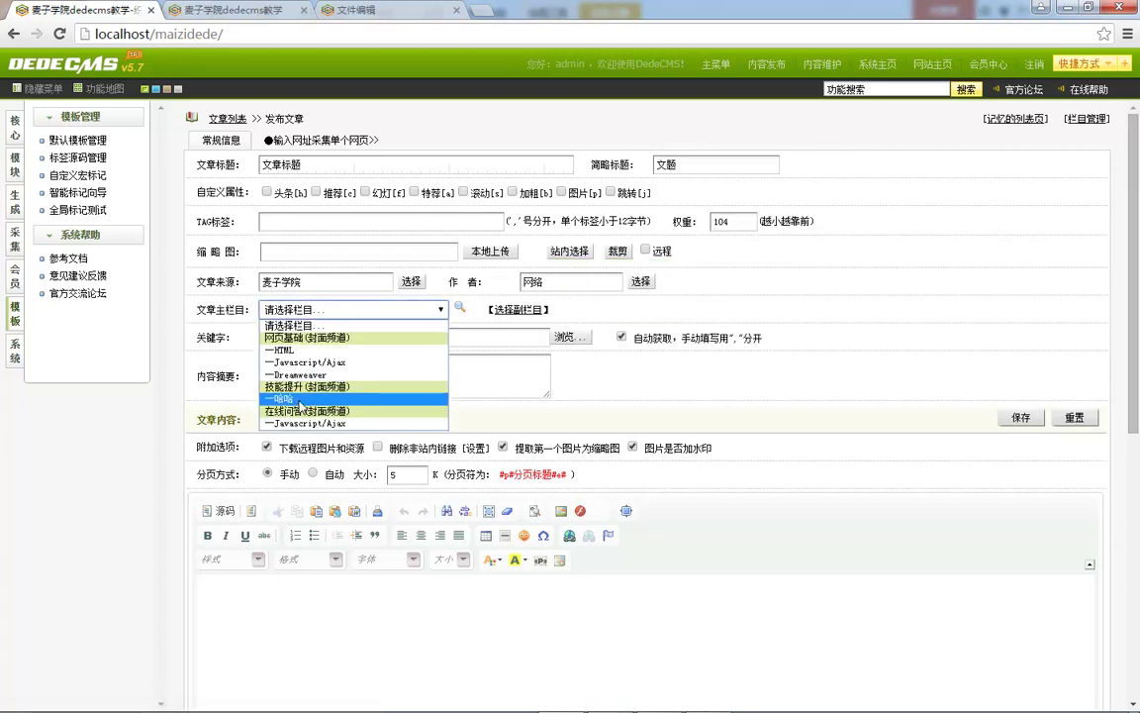
left_click(297, 423)
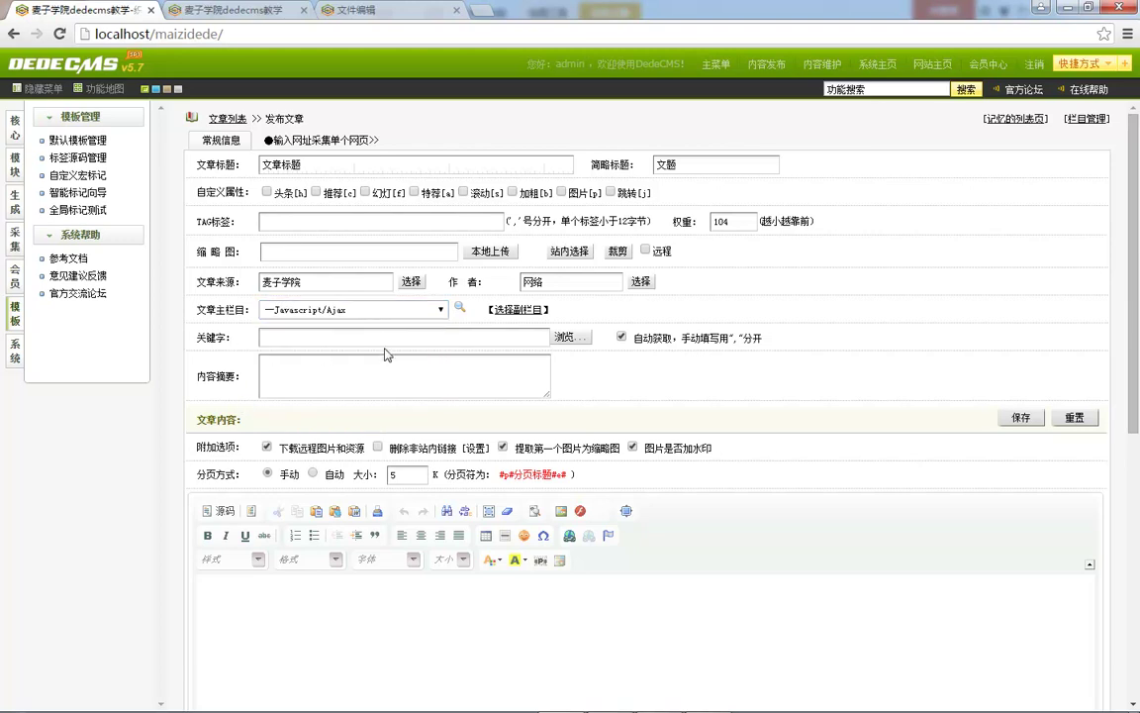
left_click(570, 338)
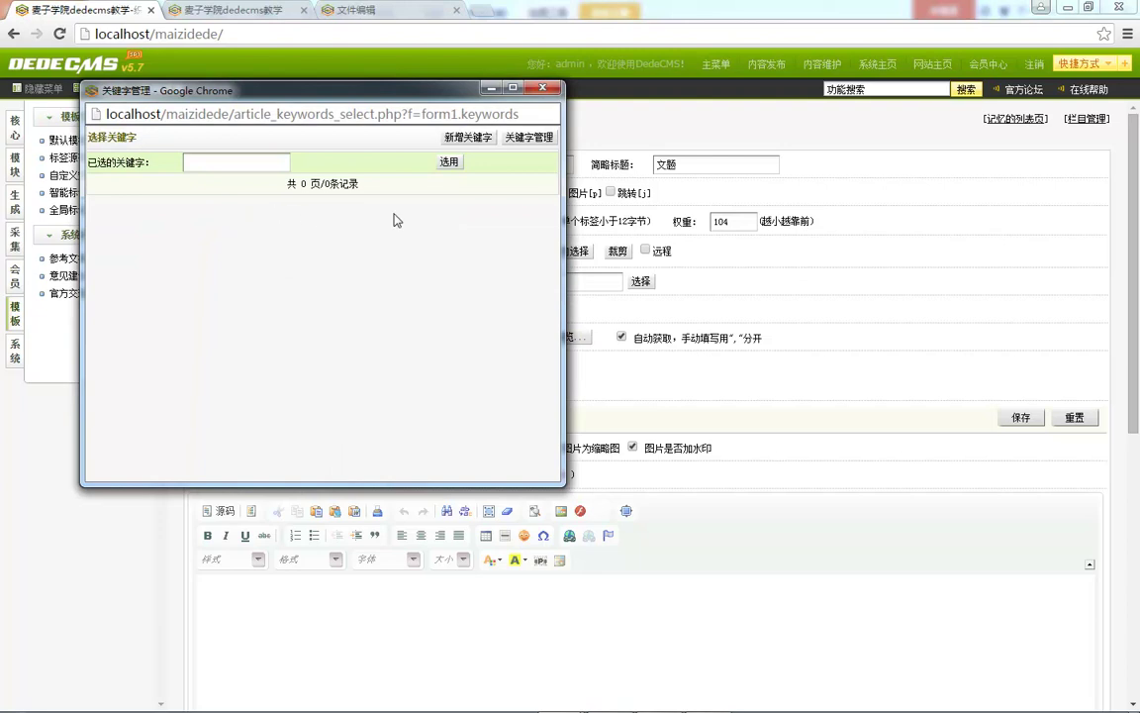
left_click(480, 139)
left_click(188, 141)
type("百度")
key("Tab")
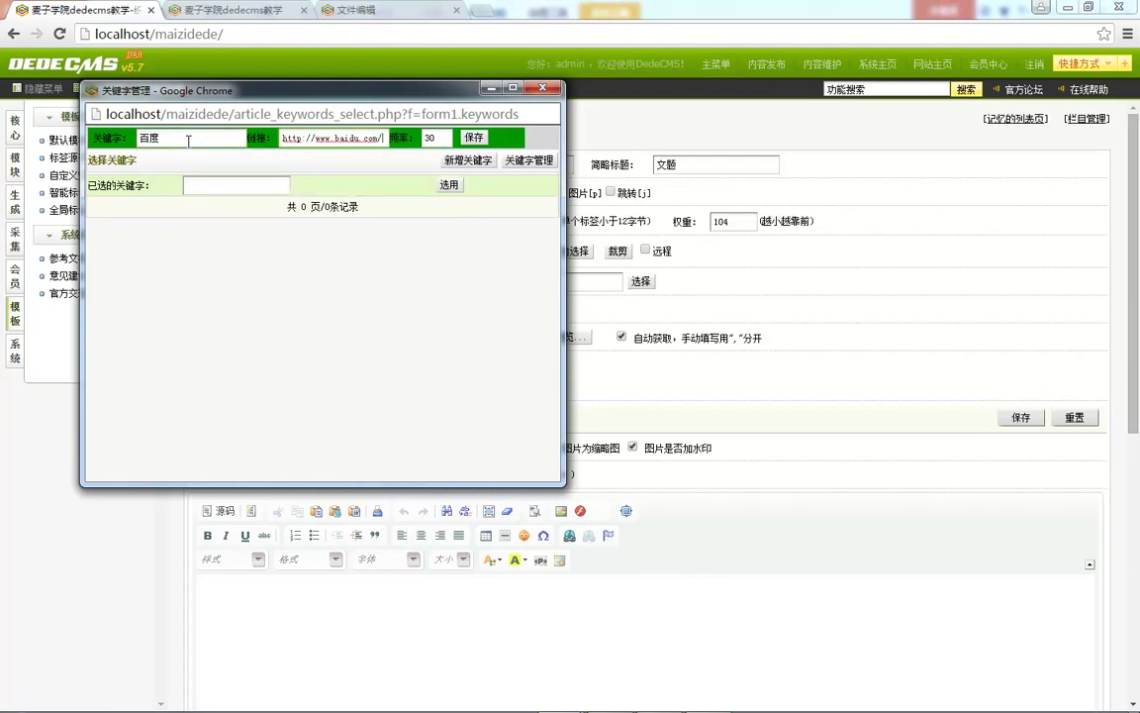
type("http://www.baidu.com/")
key("Return")
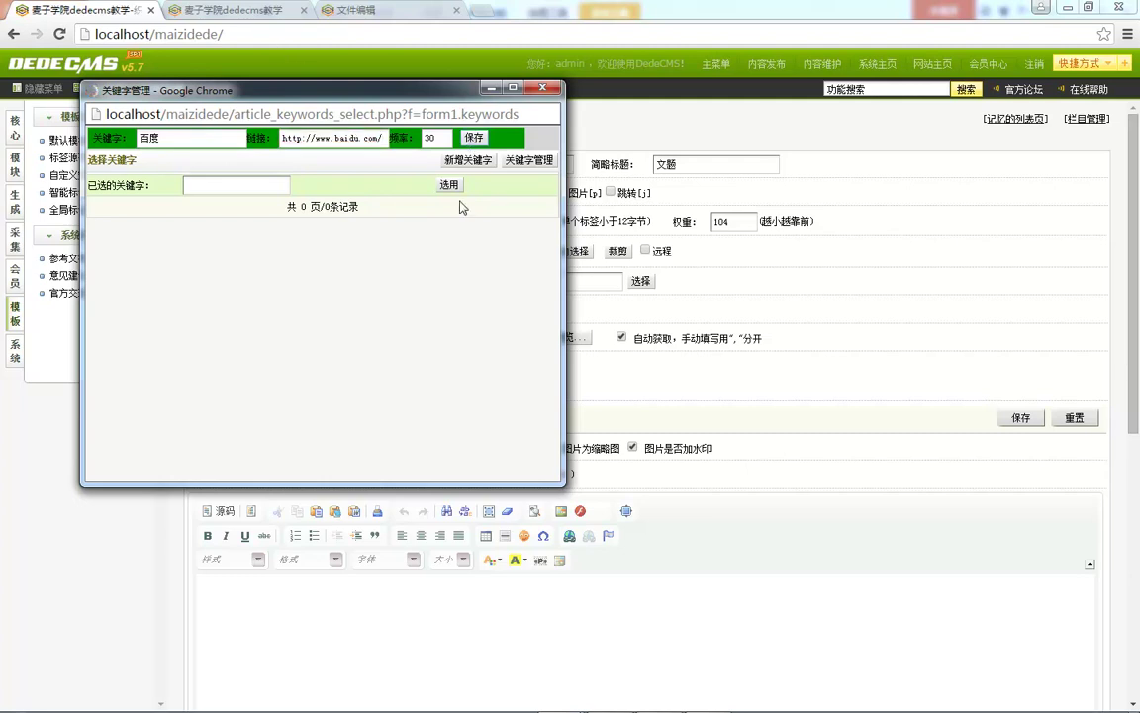
key("Return")
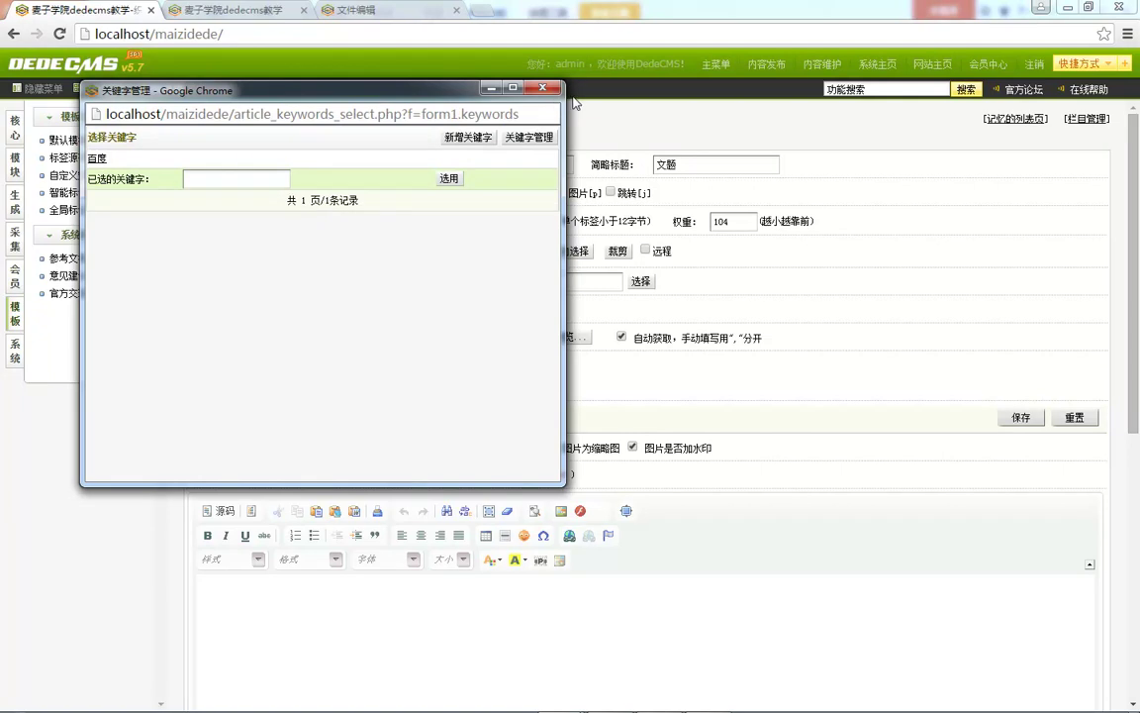
left_click(491, 88)
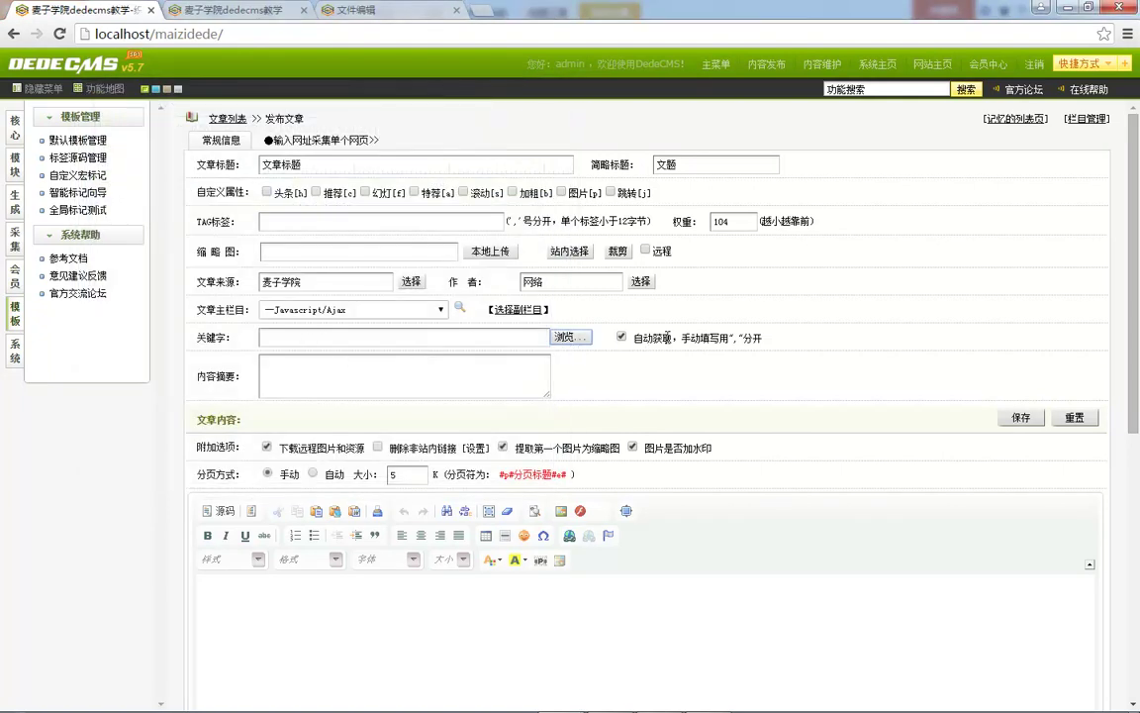
Step: Reopen keyword management and examine the new-keyword form's frequency field (频率), then dismiss the window
left_click(569, 336)
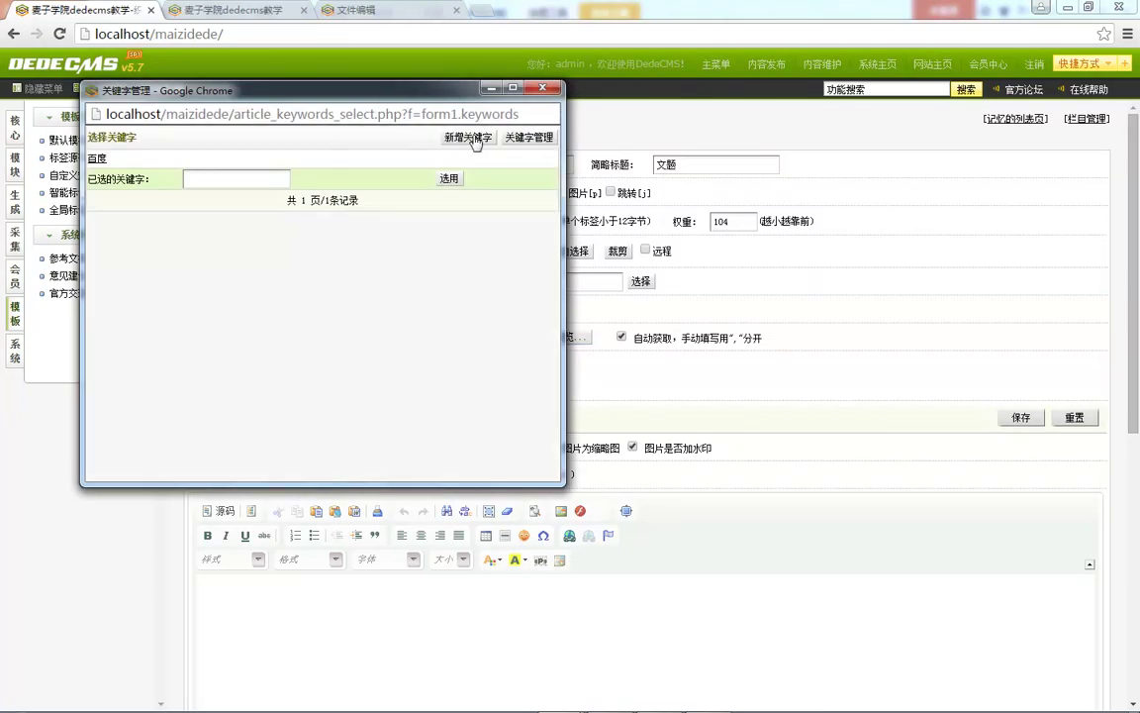
left_click(475, 140)
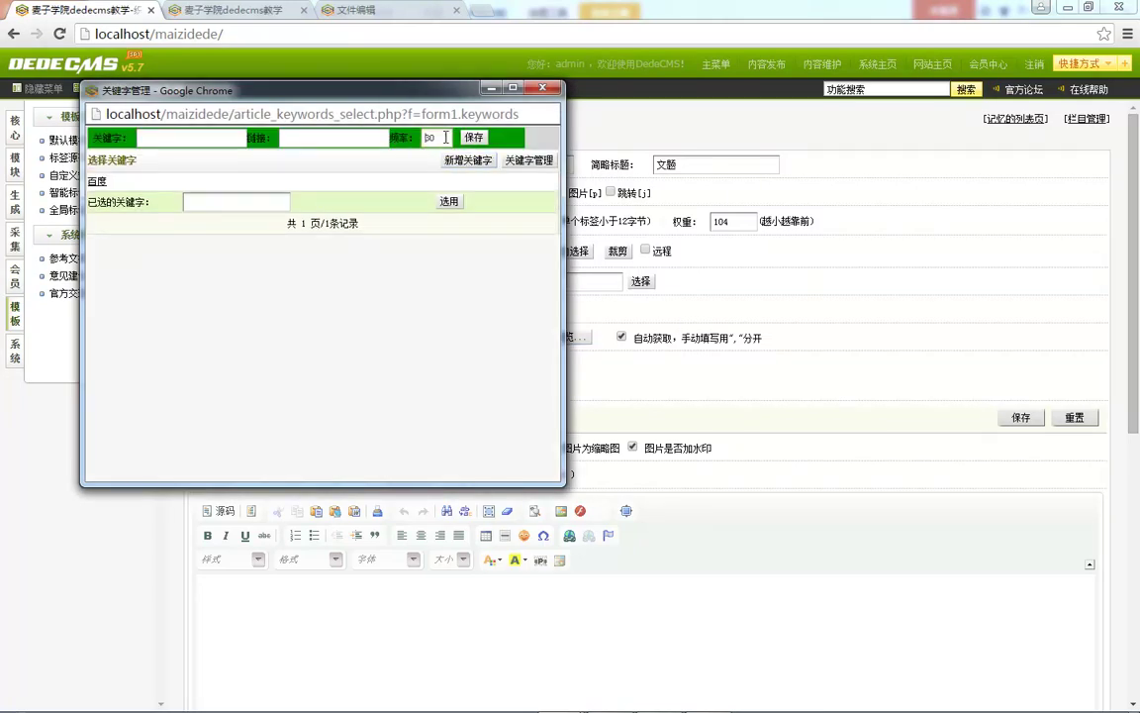
left_click(491, 87)
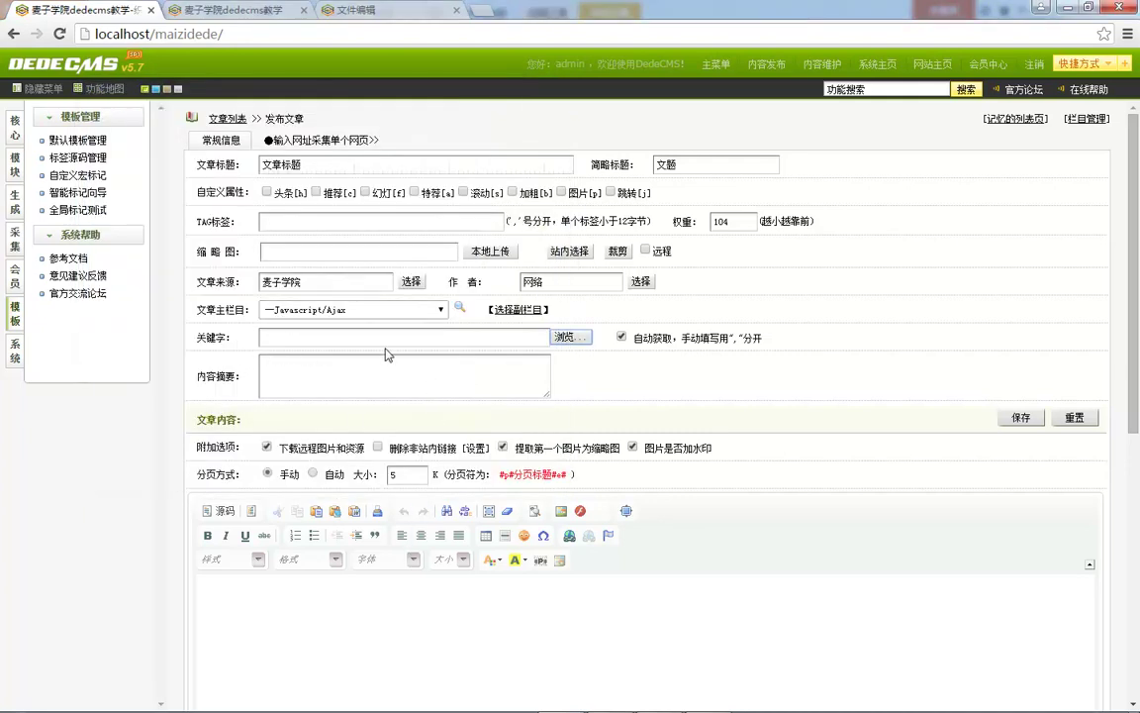
Step: Open keyword management and add 百度 repeatedly to the selected keywords
left_click(566, 337)
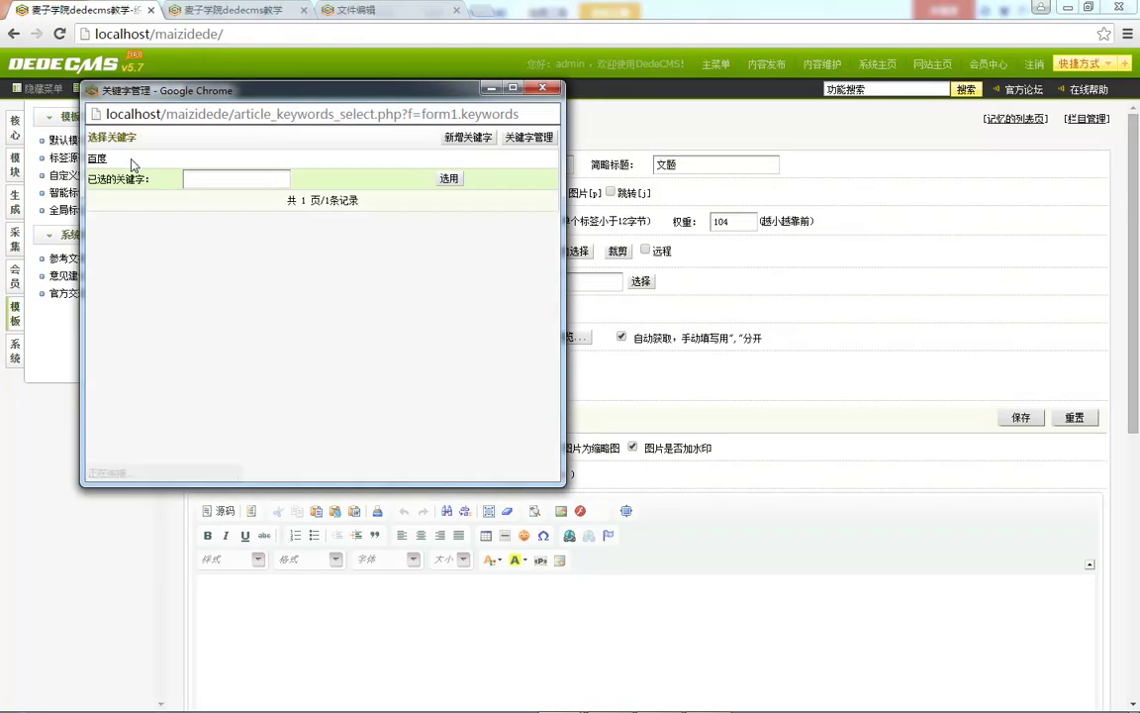
left_click(97, 159)
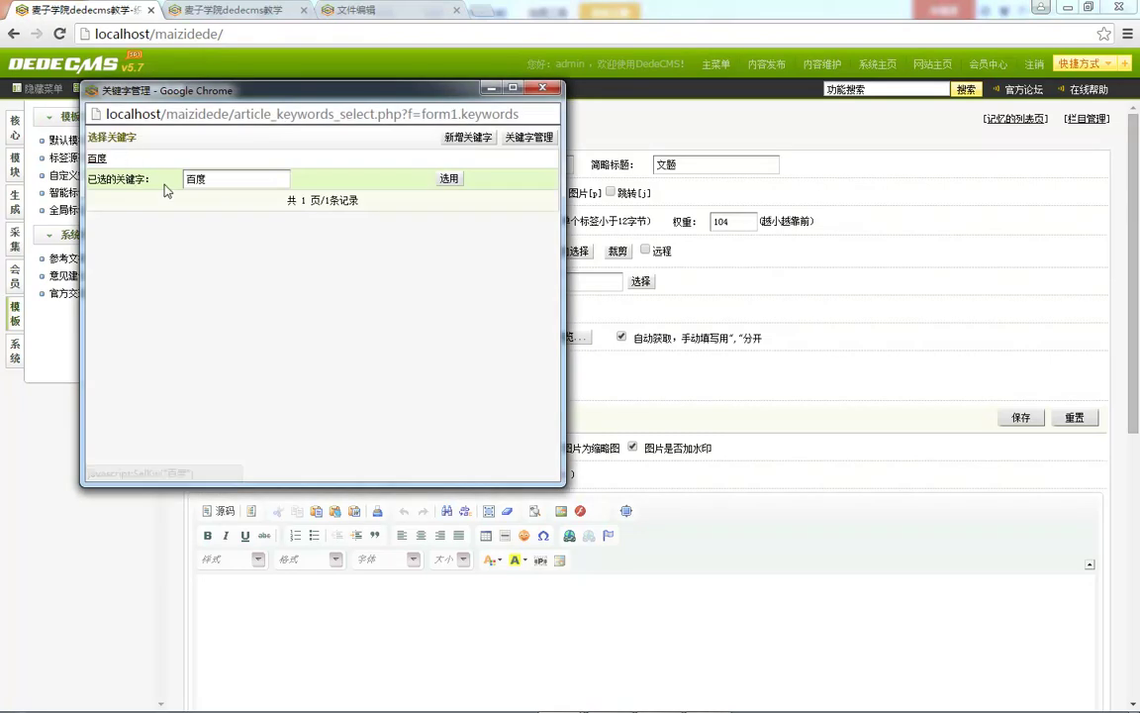
left_click(97, 160)
left_click(97, 160)
left_click(97, 160)
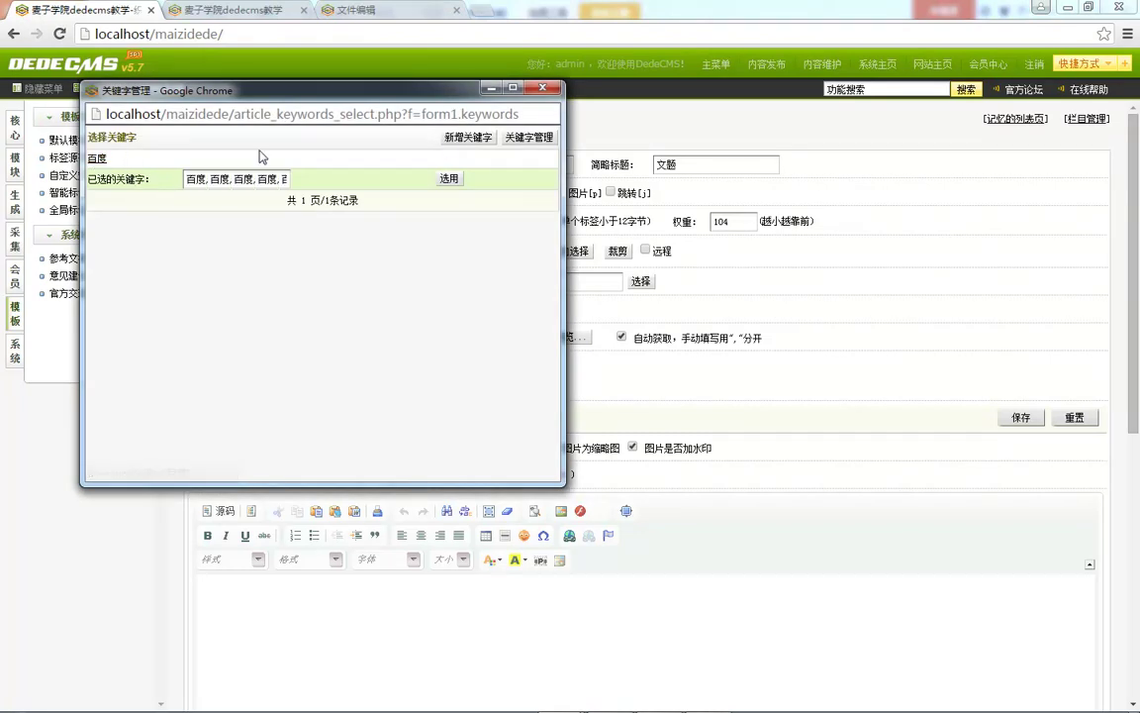
key("ctrl+a")
left_click(465, 137)
left_click(190, 140)
type("腾讯")
key("Tab")
type("ht")
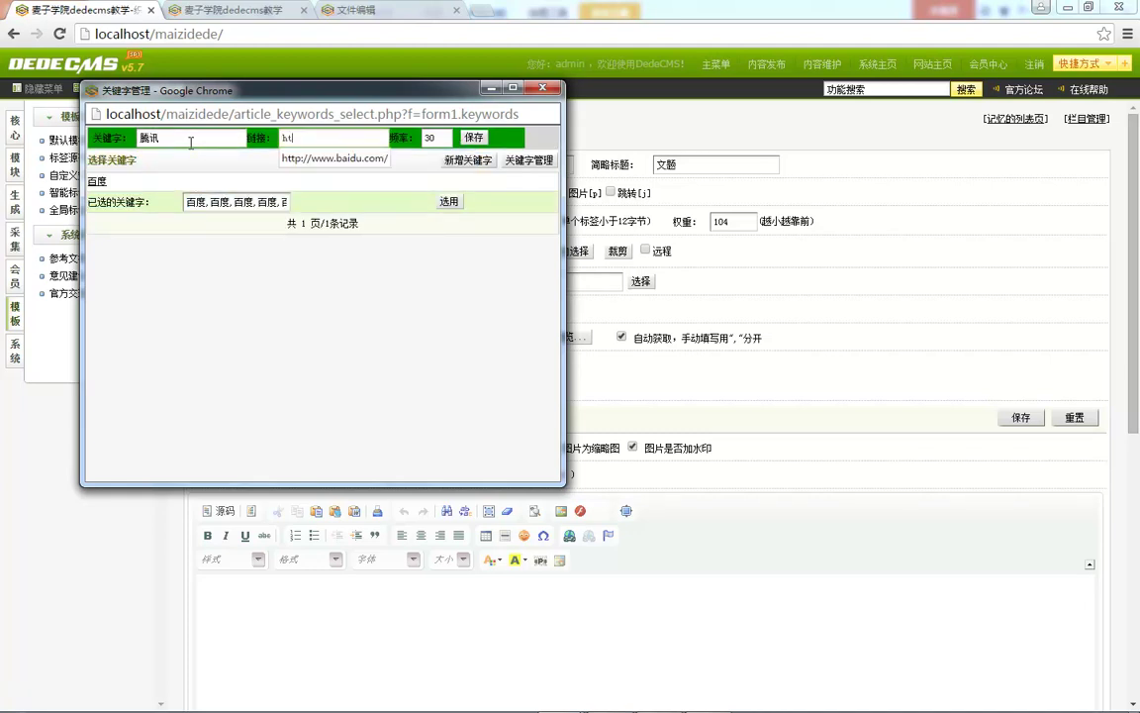
type("tp://www.q")
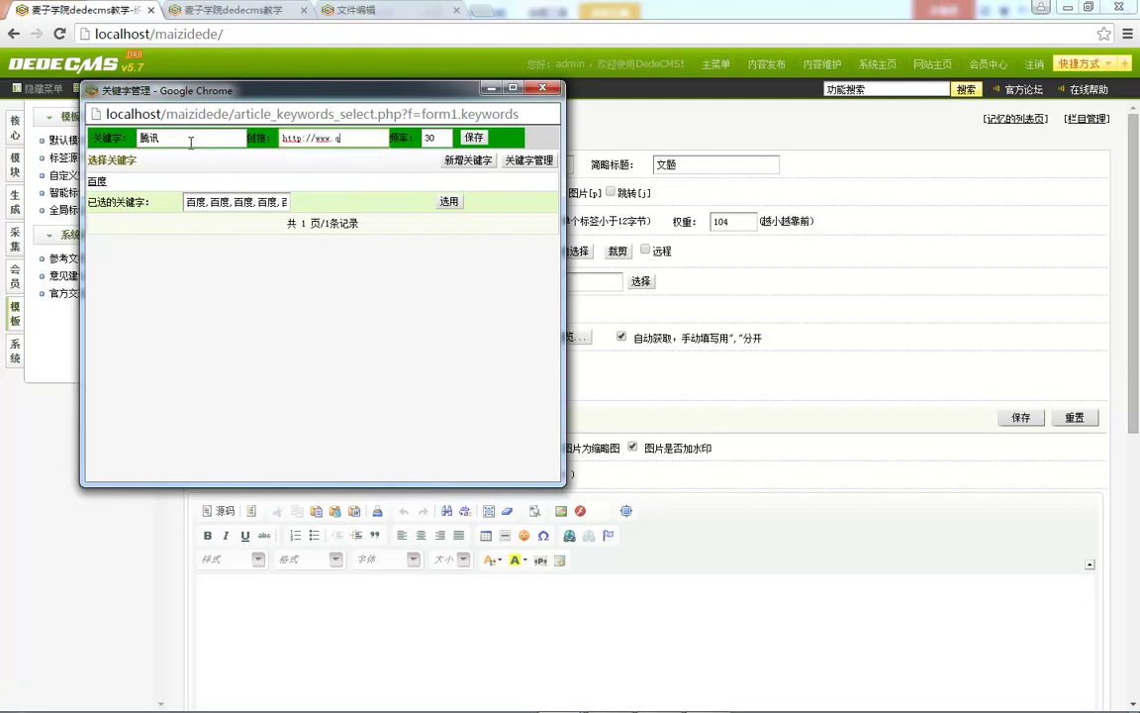
double_click(435, 137)
type("2")
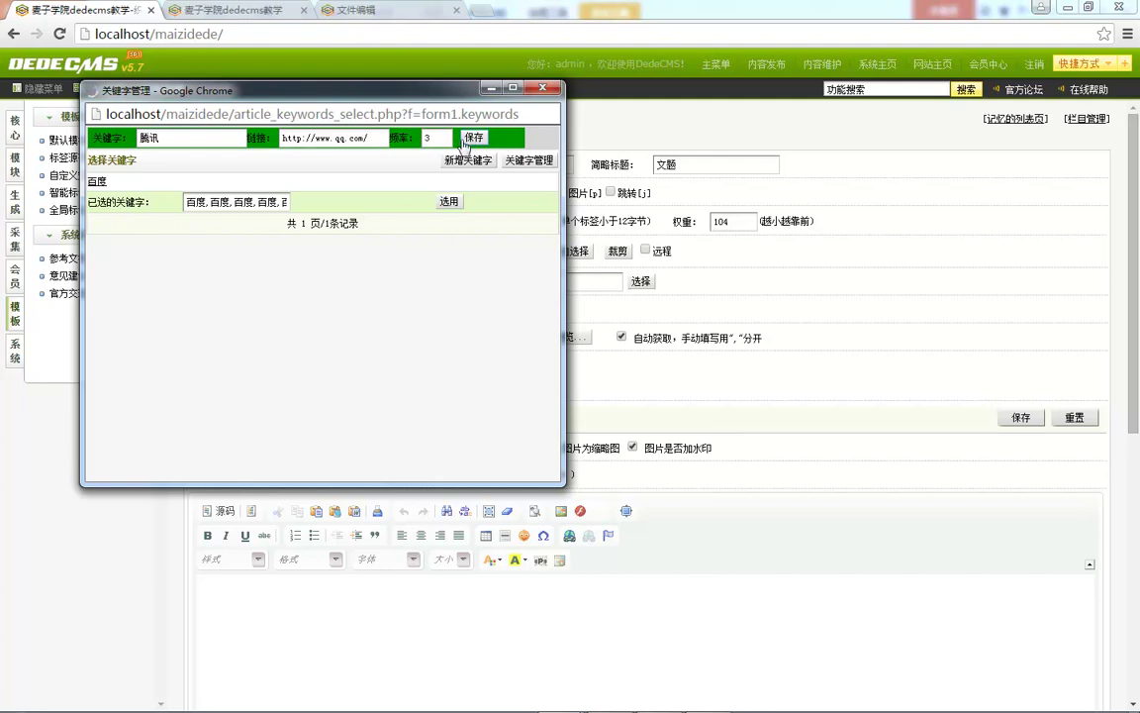
left_click(462, 136)
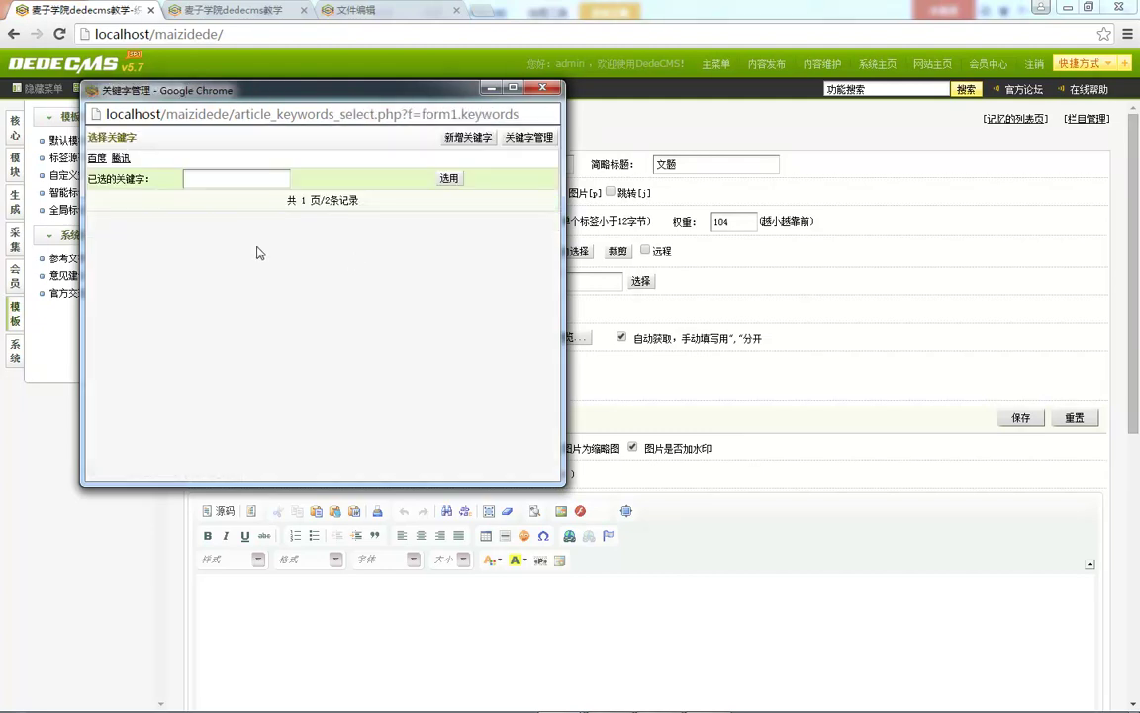
Step: Add 腾讯 repeatedly to the selected keywords and apply the selection to the article's keyword field
left_click(121, 160)
triple_click(121, 159)
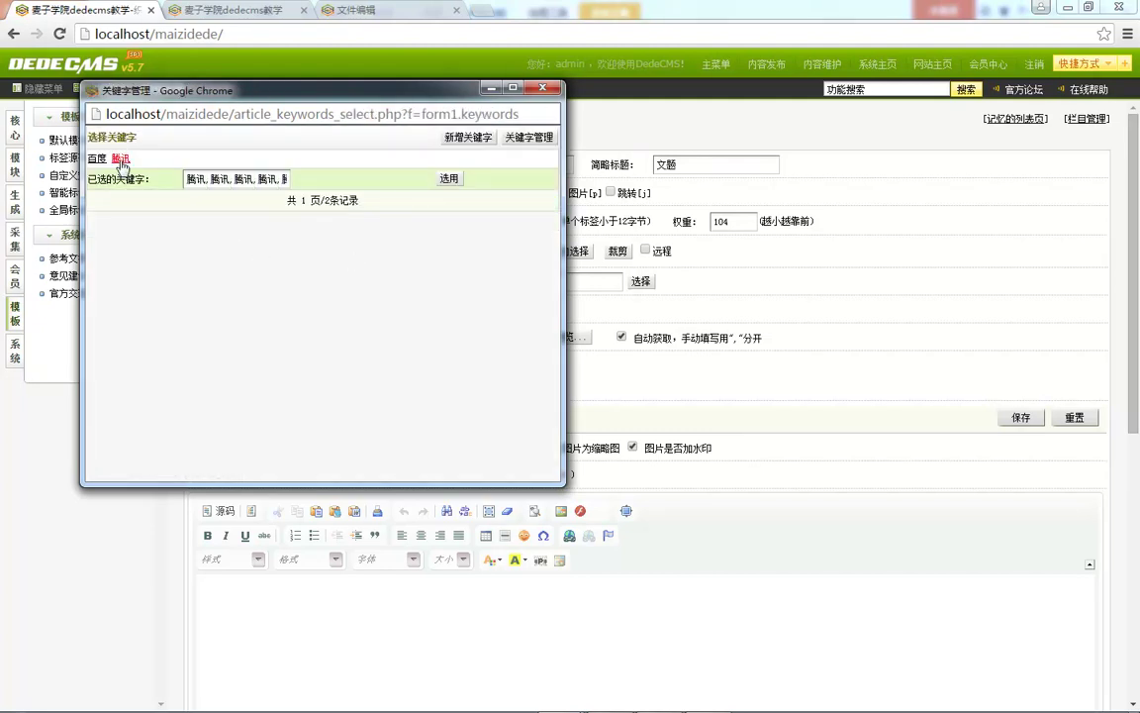
left_click(450, 180)
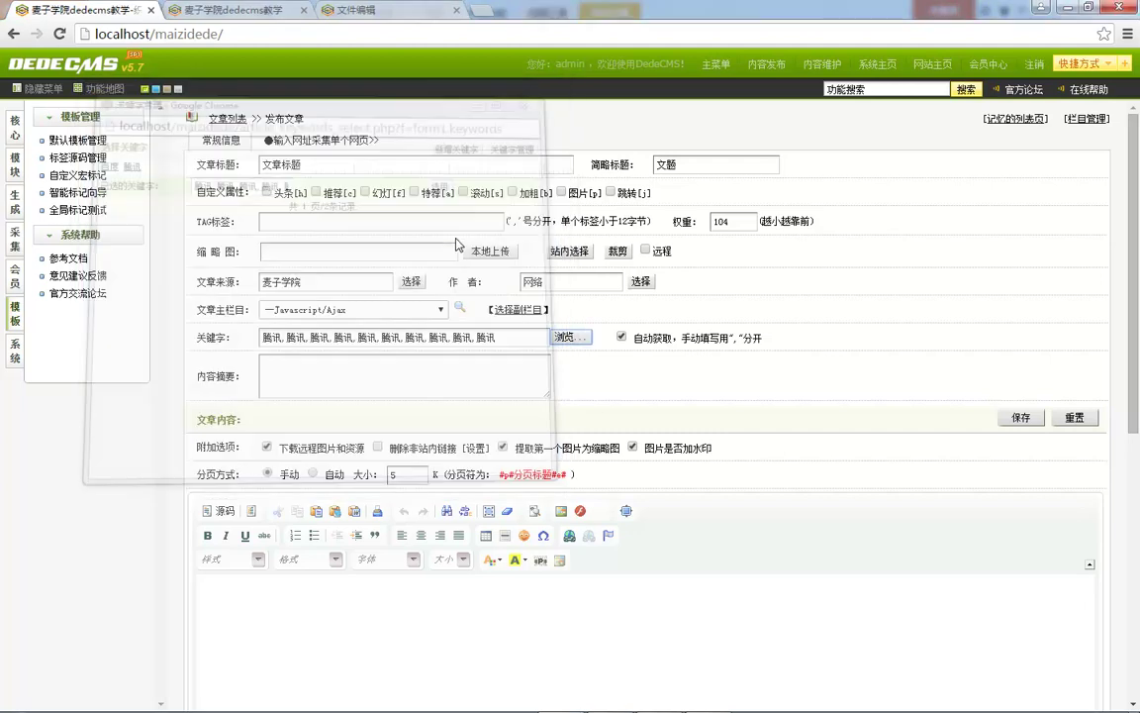
Step: Clear the article's keyword field (关键字) and reopen the keyword selection window
left_click_drag(334, 338, 486, 336)
left_click(523, 336)
key("ctrl+a")
key("BackSpace")
left_click(564, 337)
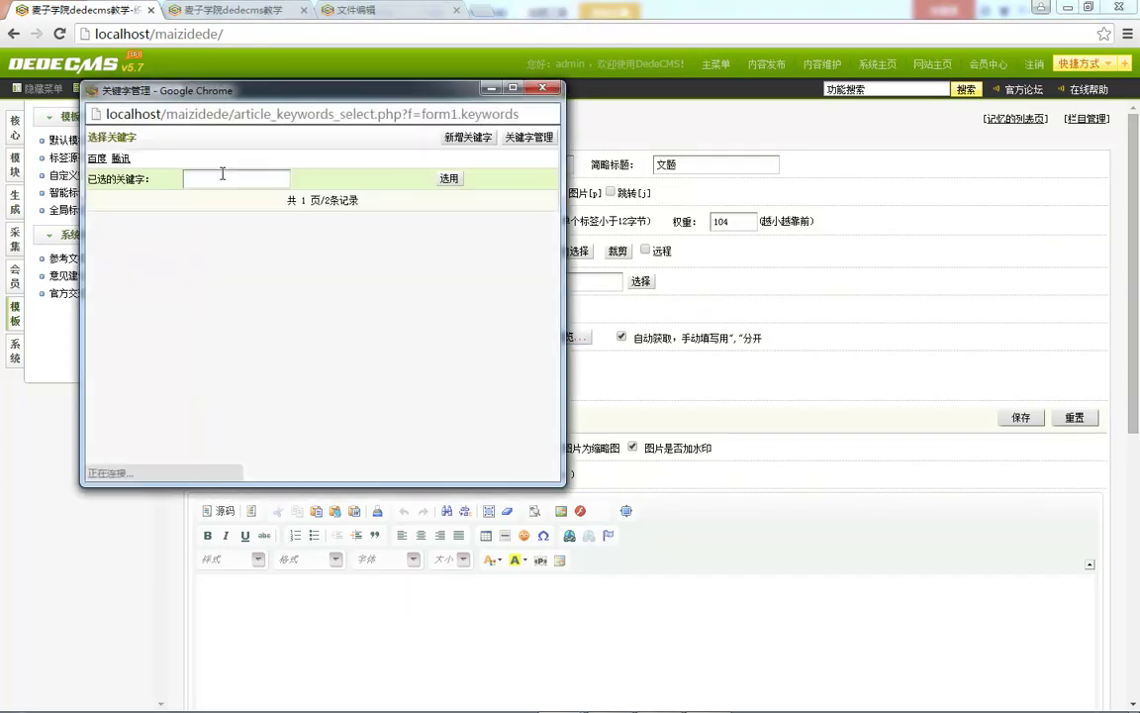
Step: Add 腾讯 repeatedly to the selected keywords, then view the keyword maintenance list and close the window
left_click(120, 160)
left_click(121, 159)
left_click(121, 160)
left_click(121, 159)
left_click(121, 159)
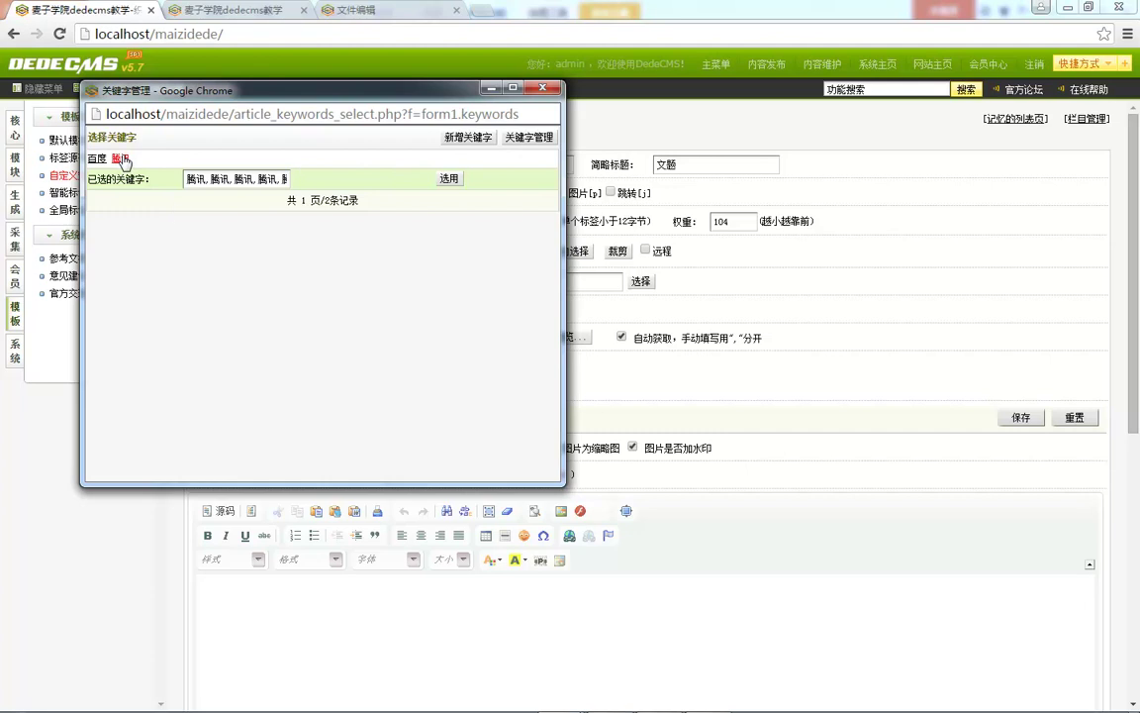
left_click(469, 137)
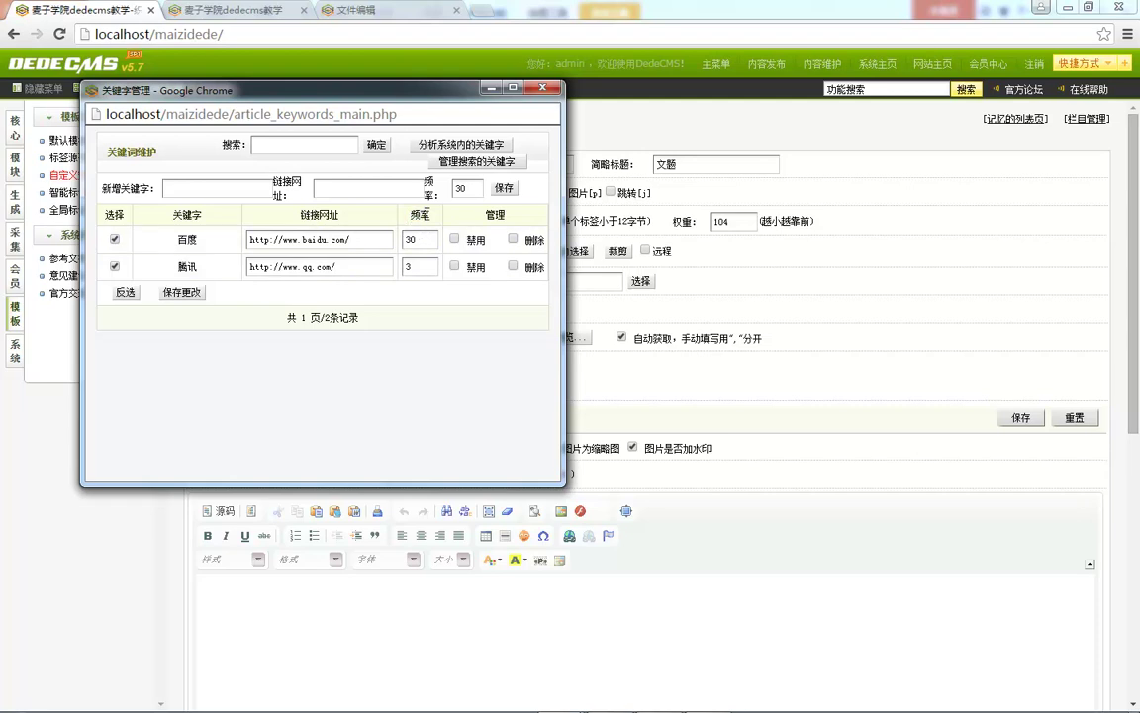
left_click(542, 87)
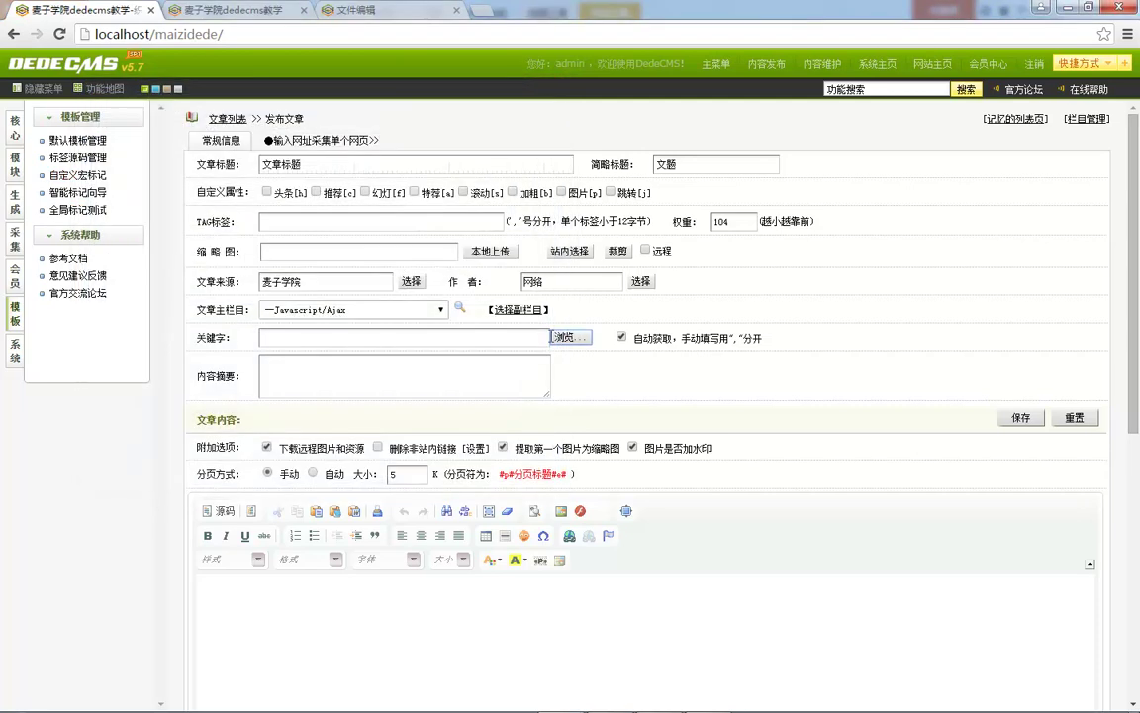
Step: Reopen the keyword selection window, add 腾讯 twice, and close it without applying the selection
left_click(554, 338)
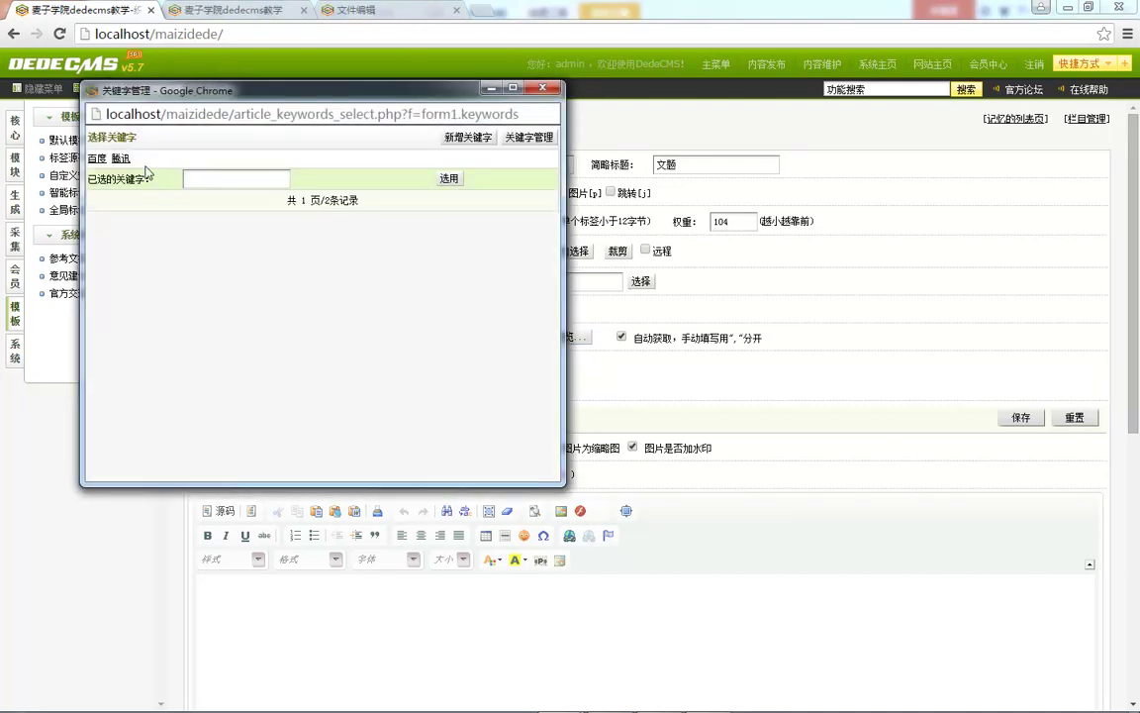
left_click(120, 159)
left_click(120, 158)
left_click(543, 88)
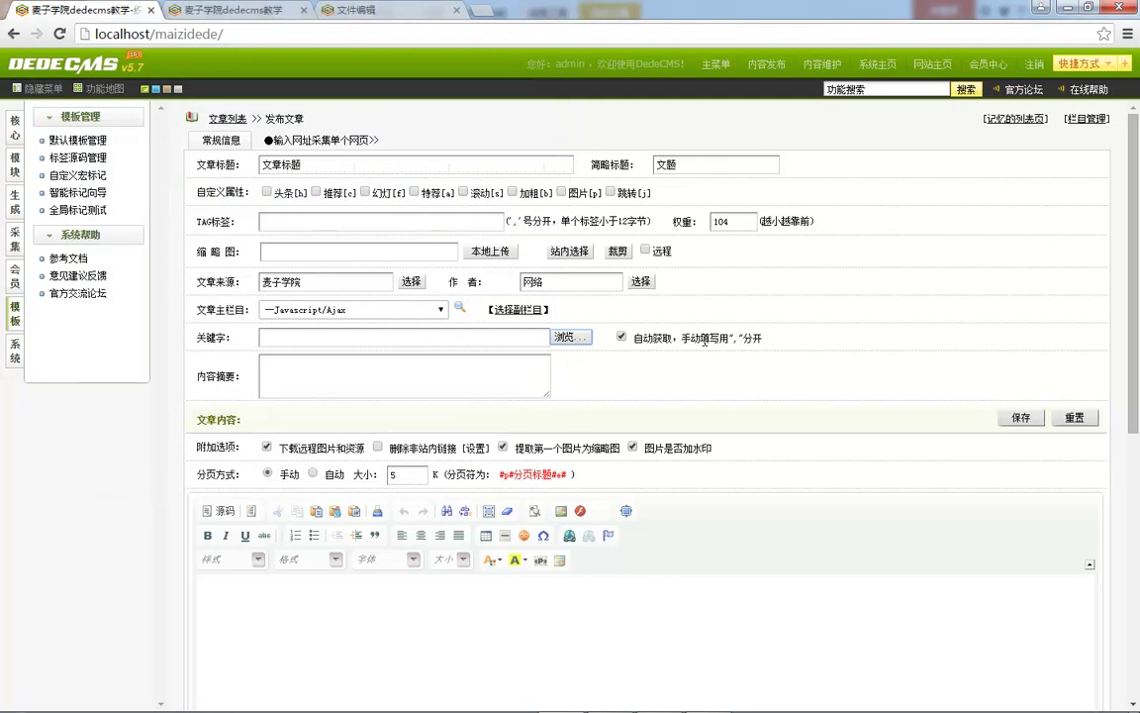
Step: Check the note on automatic and manual keywords, and enter 自定义关键字 as the article's keyword
left_click_drag(666, 337, 757, 339)
left_click(768, 342)
scroll(690, 337, "down", 2)
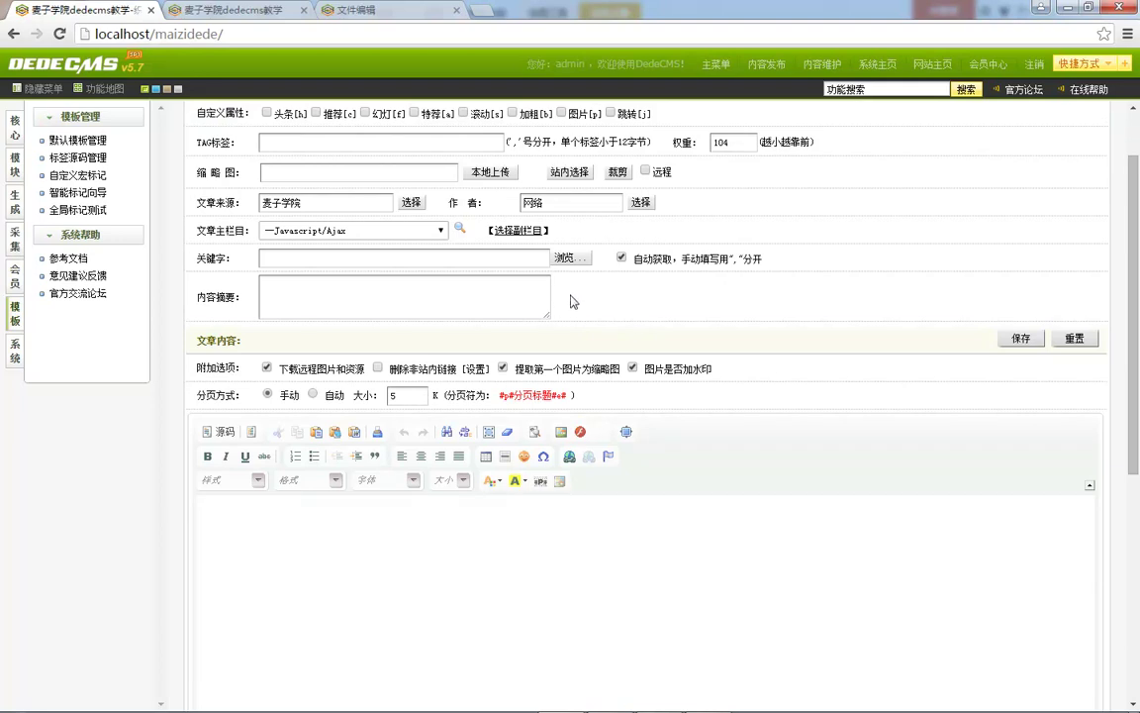
left_click(267, 293)
left_click(279, 256)
type("自定义")
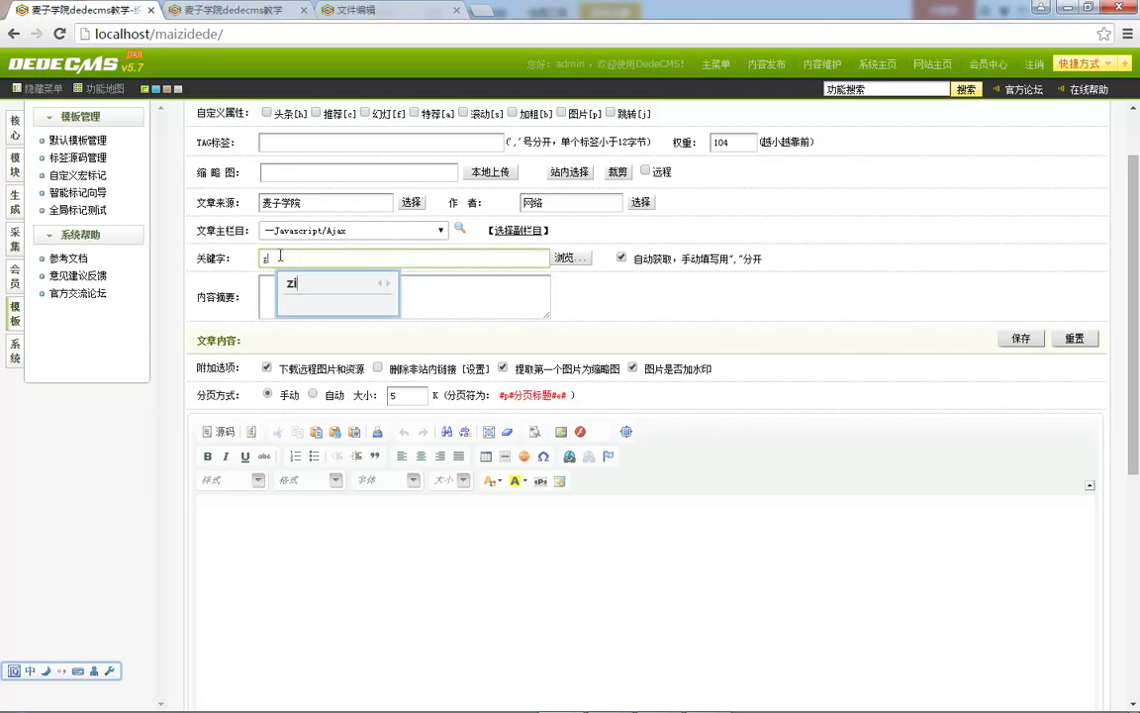
type("关键字")
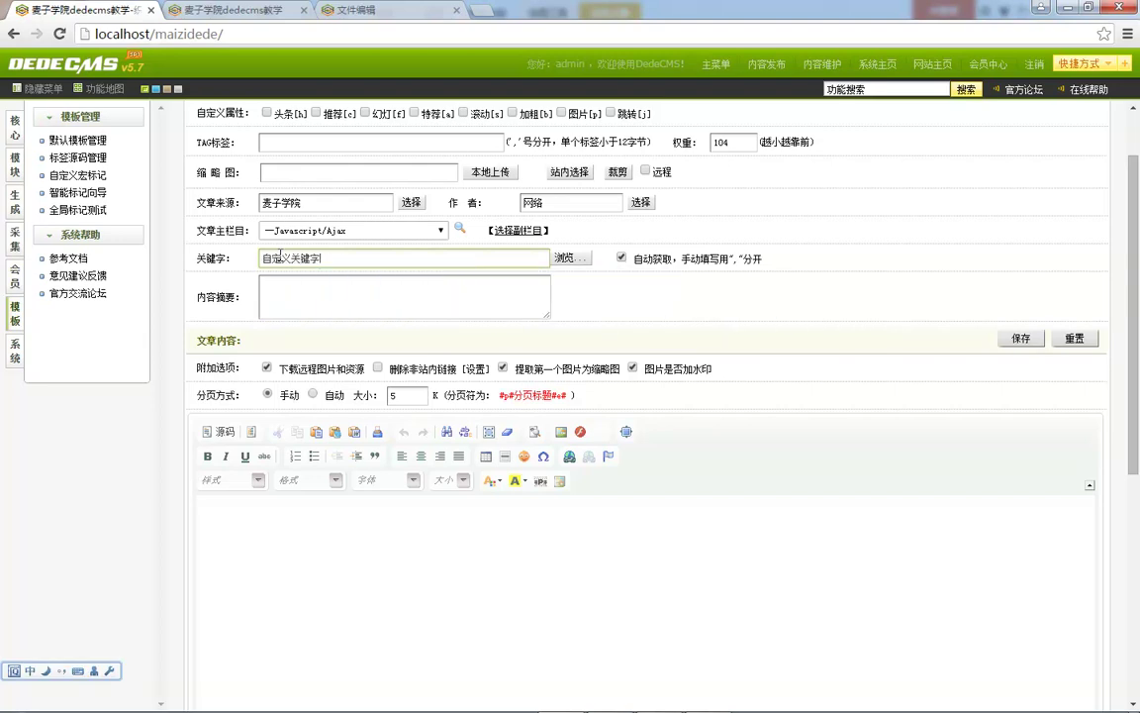
Step: Enter 自定义description as the article's content summary (内容摘要)
left_click(289, 288)
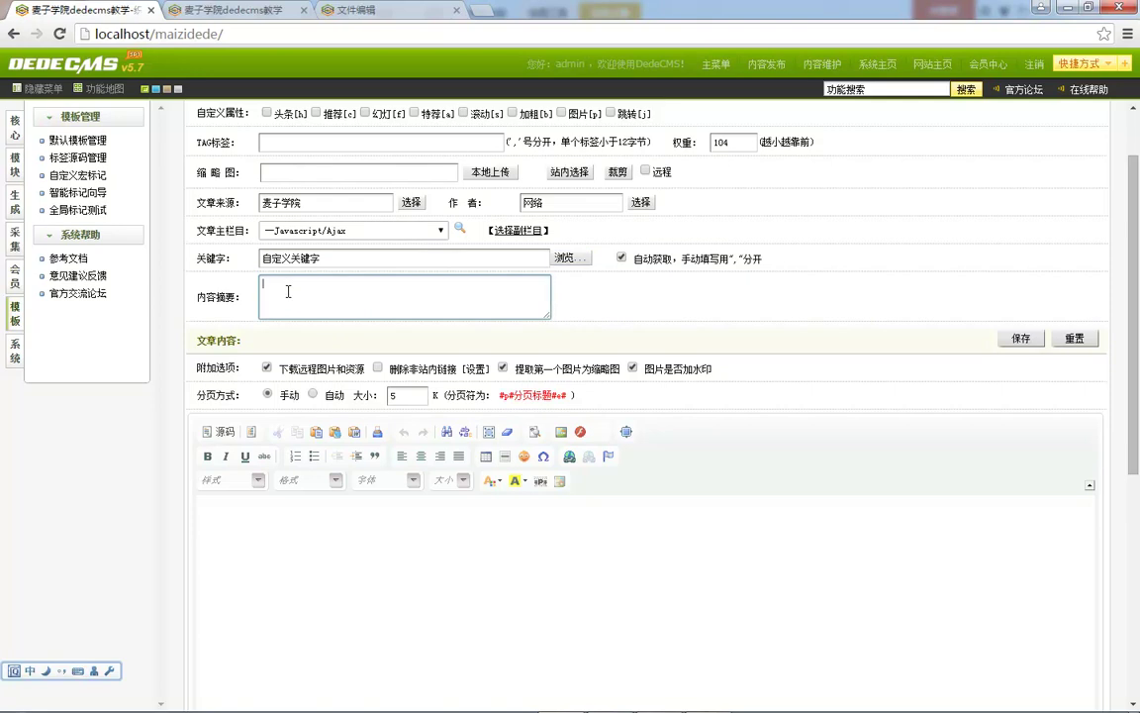
type("zidingyi")
key("space")
type("description")
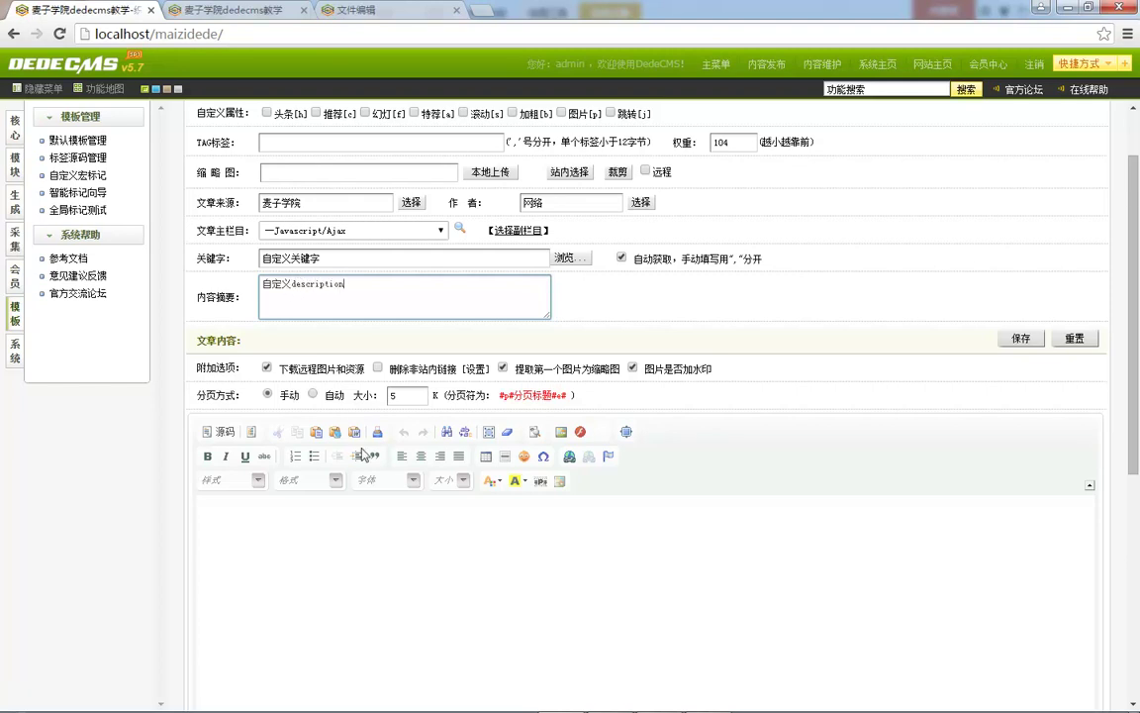
Step: Copy the entries under 模板管理, add them to the content summary, and cut the whole summary text
scroll(337, 366, "up", 2)
left_click_drag(305, 118, 271, 117)
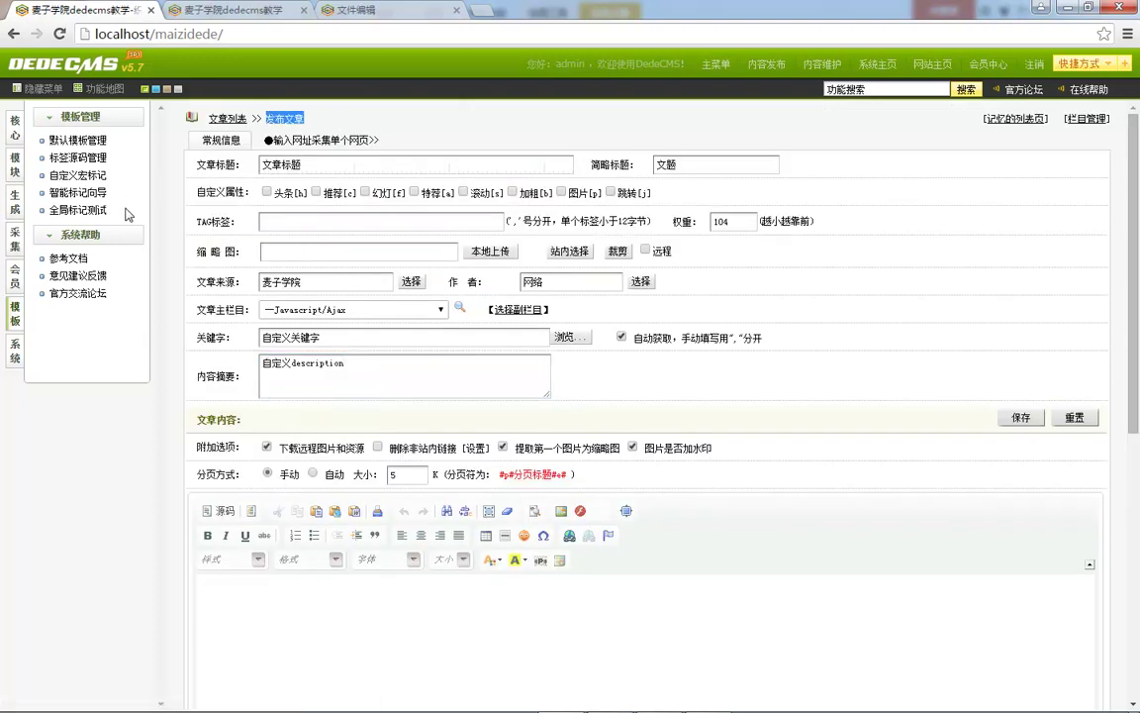
left_click_drag(113, 204, 87, 132)
key("ctrl+c")
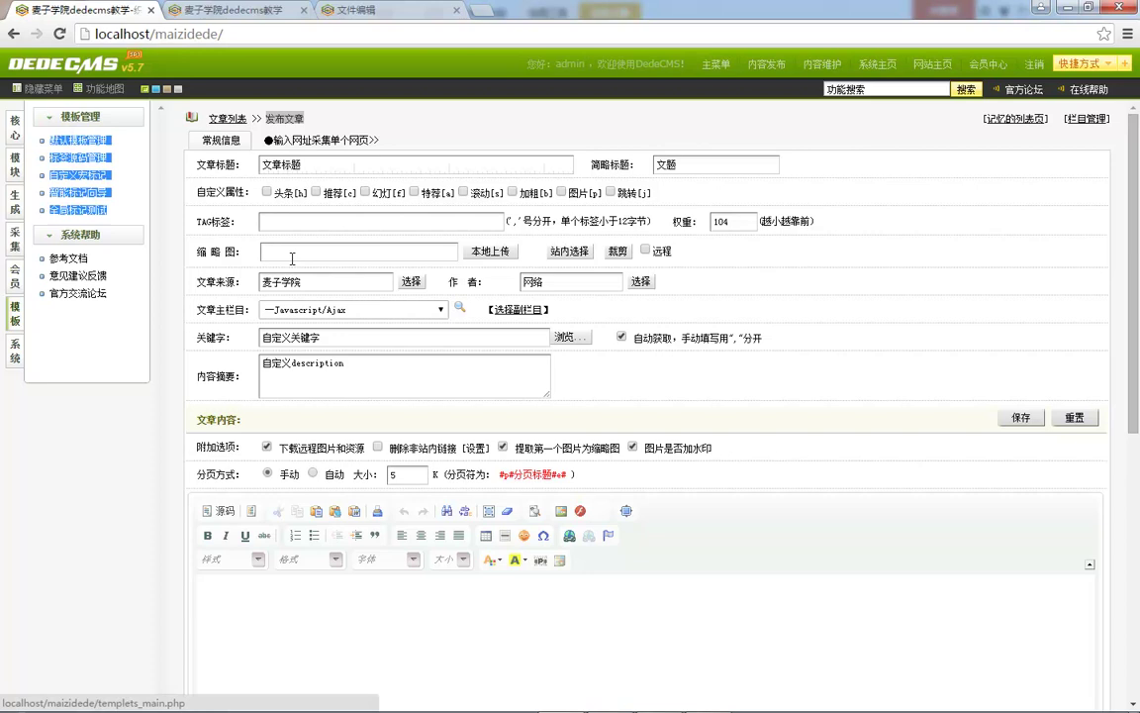
left_click(425, 384)
key("ctrl+a")
key("ctrl+v")
key("ctrl+a")
key("ctrl+x")
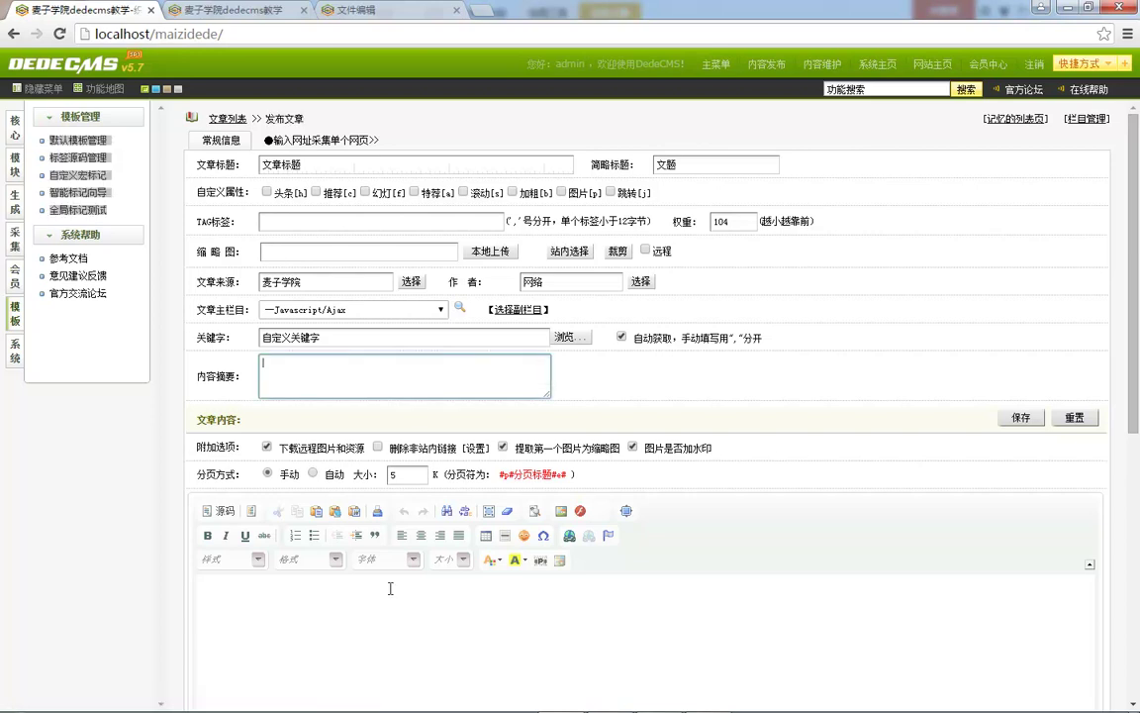
Step: Fill the article body by pasting the cut text seven times
scroll(370, 565, "down", 2)
left_click(401, 530)
key("ctrl+v")
key("ctrl+v")
key("ctrl+v")
key("ctrl+v")
key("ctrl+v")
key("ctrl+v")
key("ctrl+v")
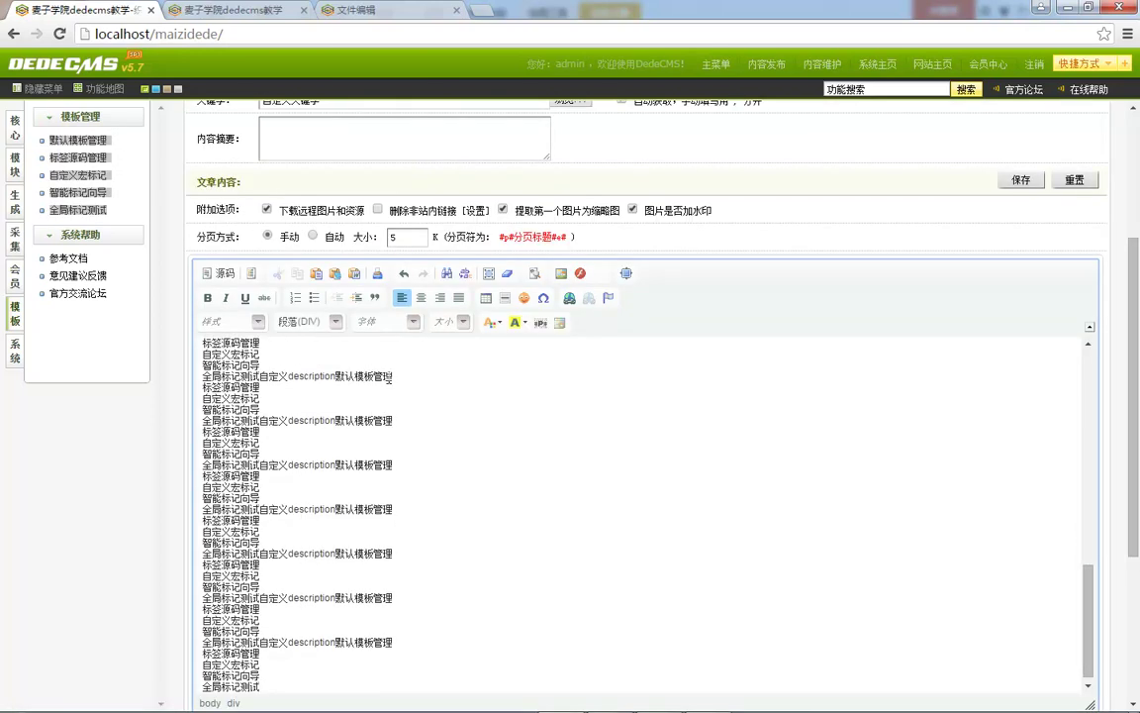
Step: Paste the text back into the content summary and trim it to 自定义description
scroll(328, 214, "up", 3)
left_click(292, 387)
key("ctrl+v")
left_click_drag(315, 388, 201, 377)
key("BackSpace")
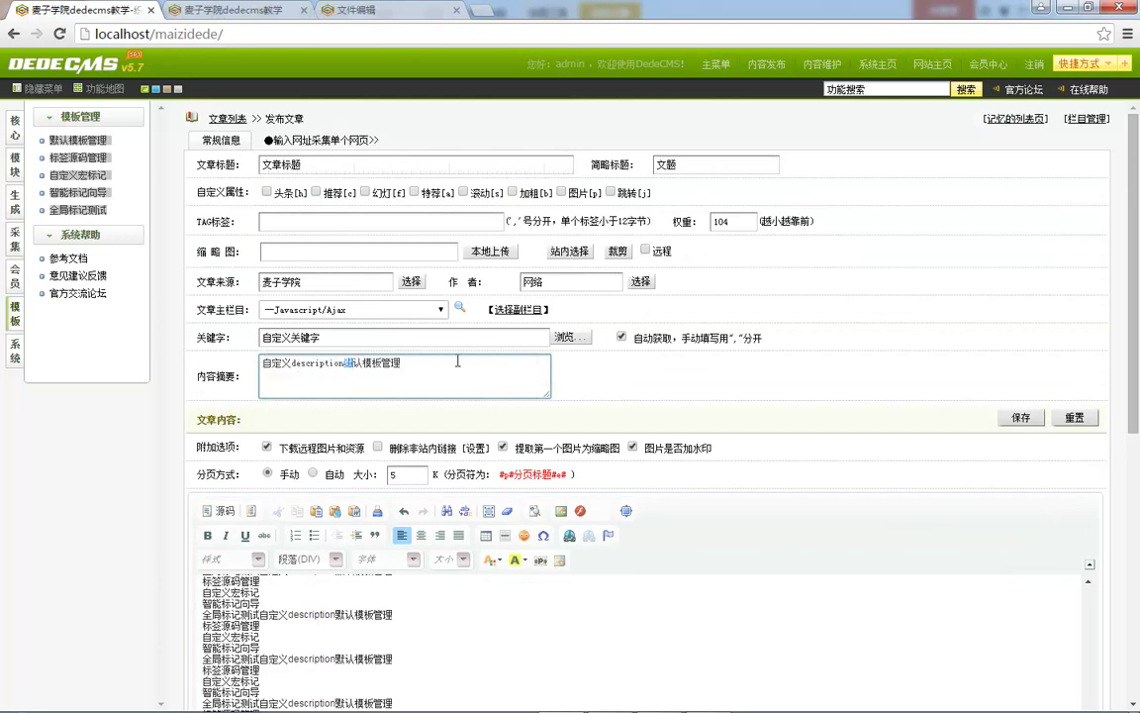
key("Delete")
key("Delete")
key("Delete")
key("Delete")
key("Delete")
key("Delete")
scroll(197, 419, "down", 3)
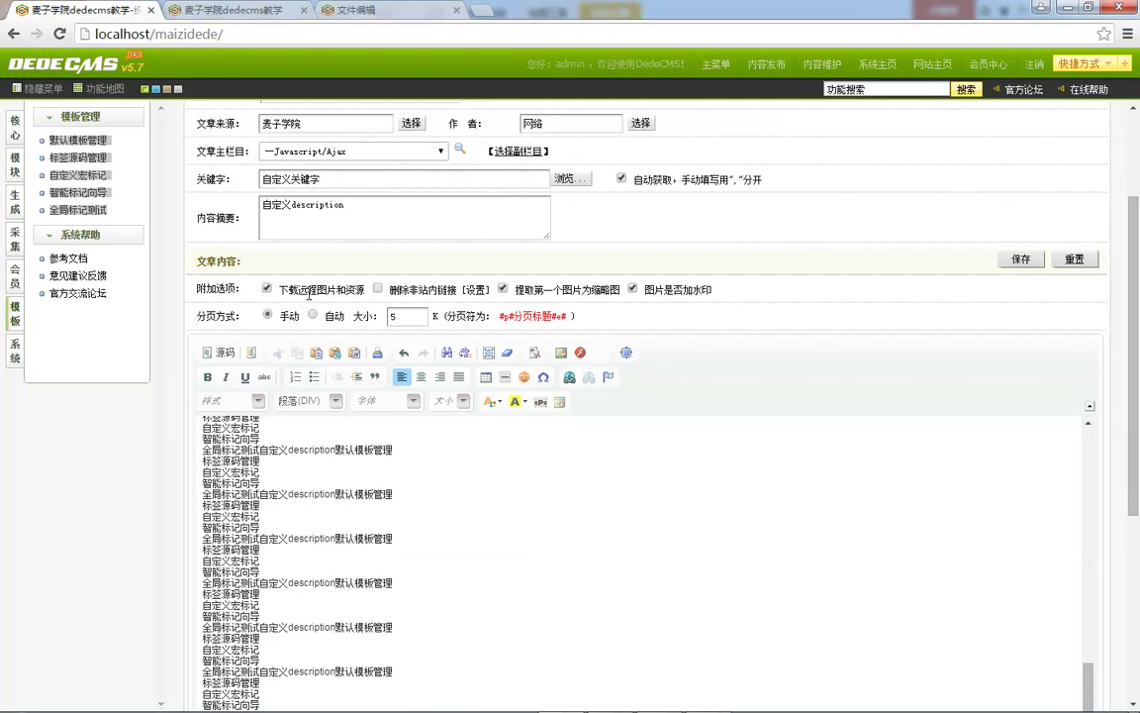
Step: Insert an empty line after one of the 自定义宏标记 lines in the article body
scroll(458, 531, "up", 2)
left_click(393, 531)
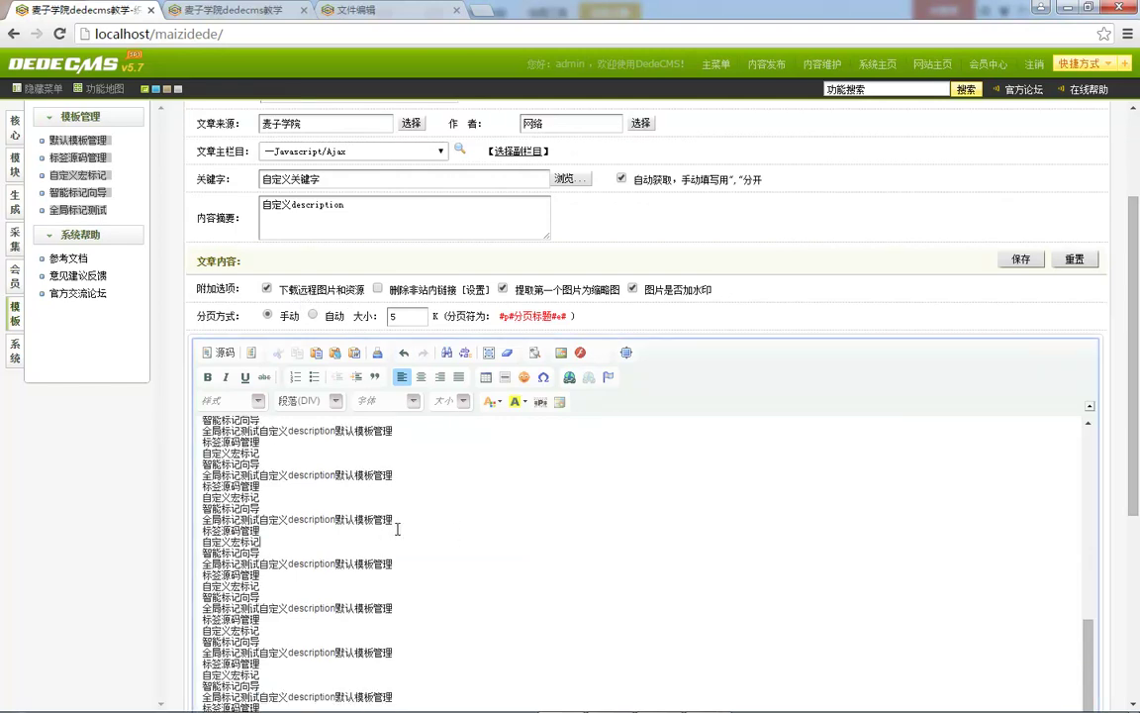
left_click(336, 542)
key("Return")
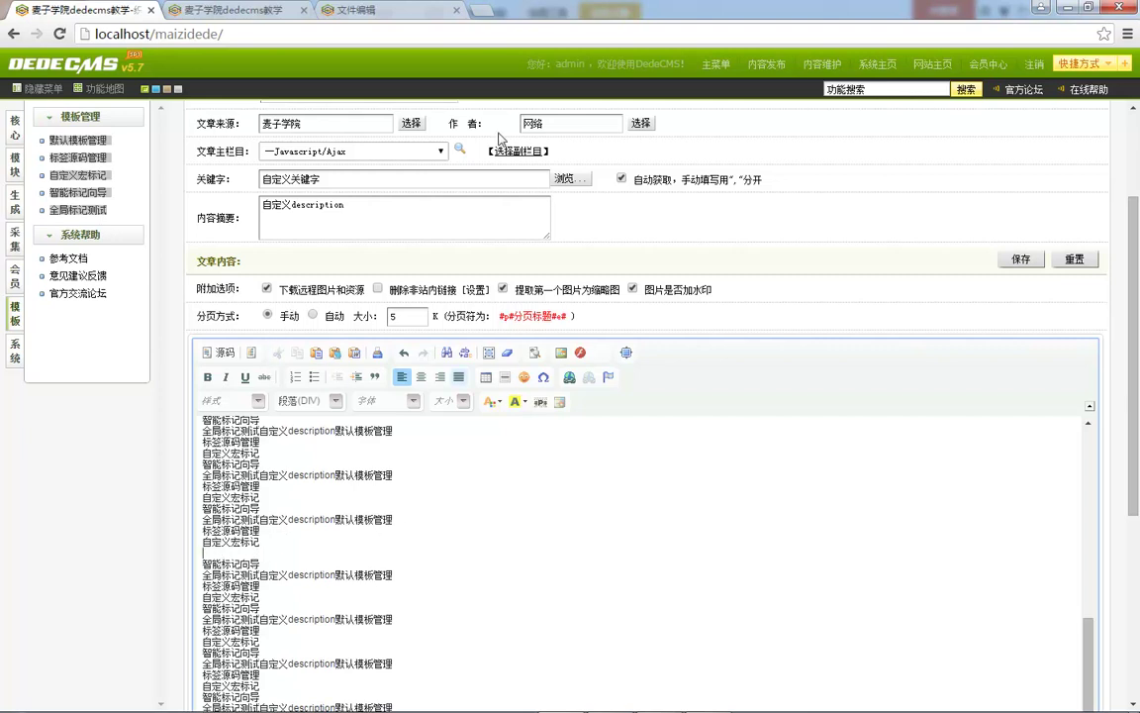
Step: Open the 主维网 site in a new browser tab, copy the 主维网站分类目录 banner's image address, and return to the article form
left_click(483, 9)
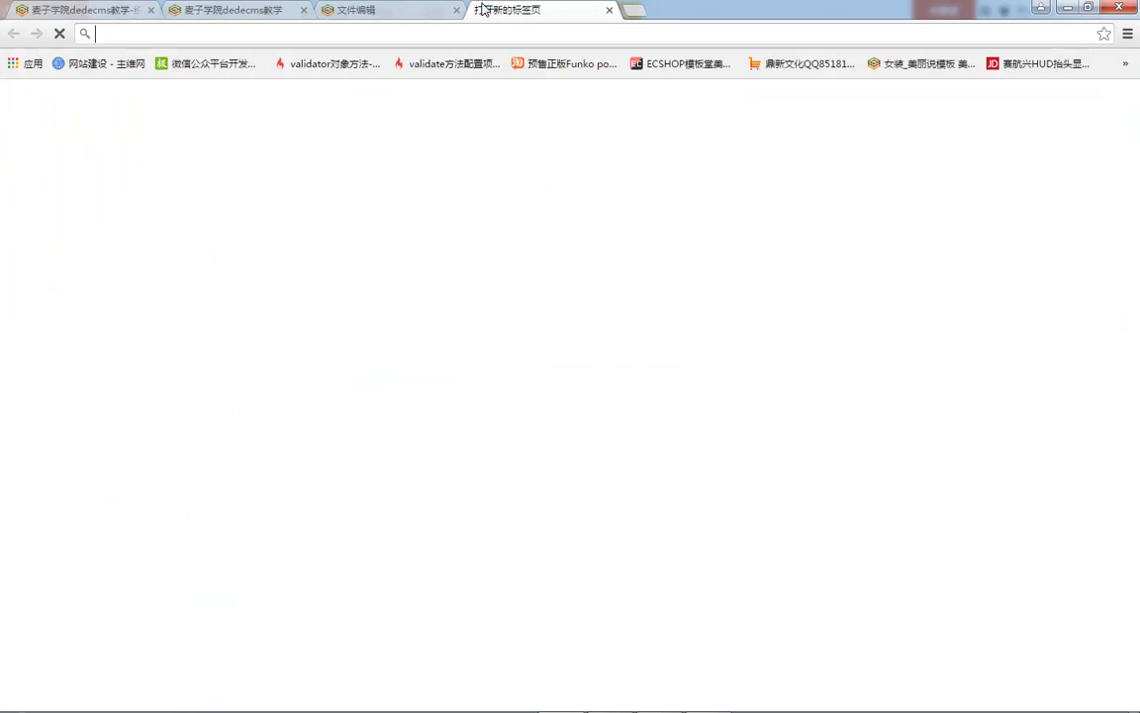
left_click(105, 66)
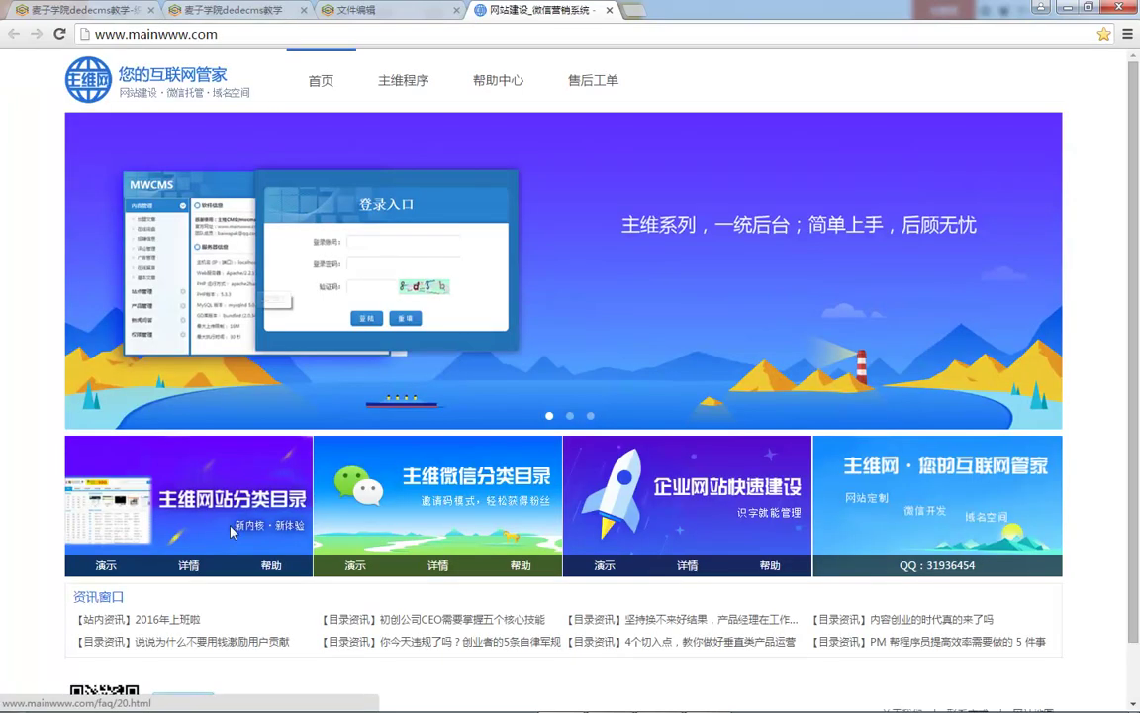
right_click(260, 482)
left_click(307, 545)
left_click(99, 7)
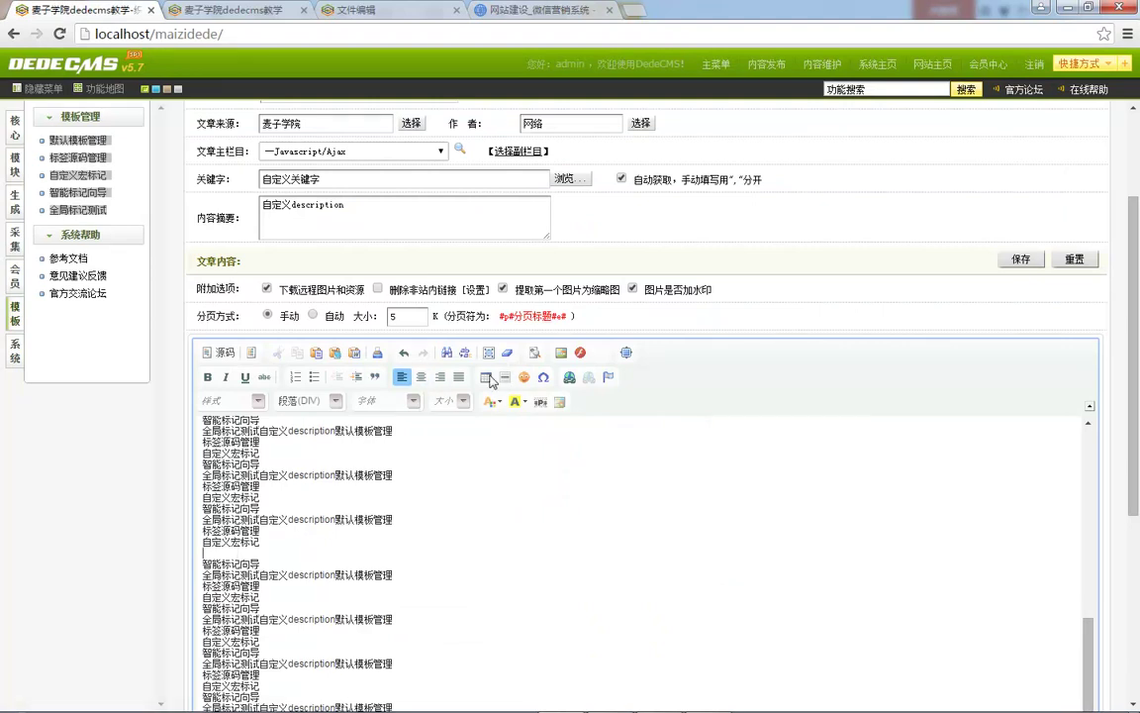
Step: Insert an image on the empty line using the copied mainwww.com address of ad-01.jpg as source
left_click(559, 356)
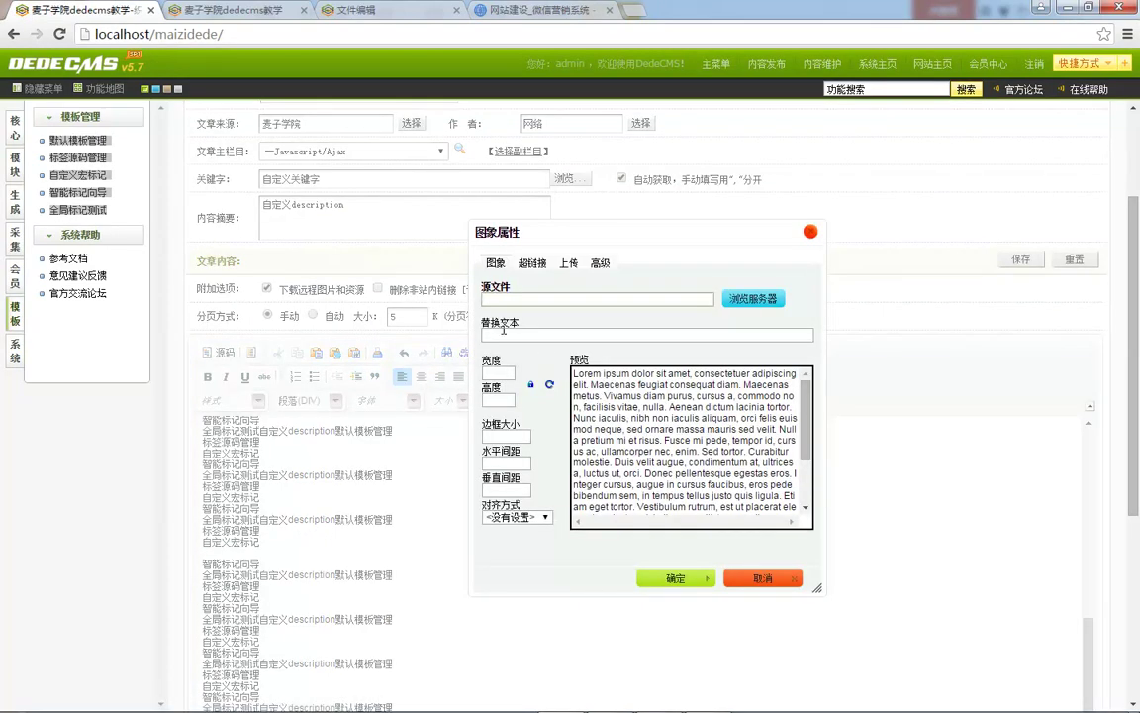
key("ctrl+v")
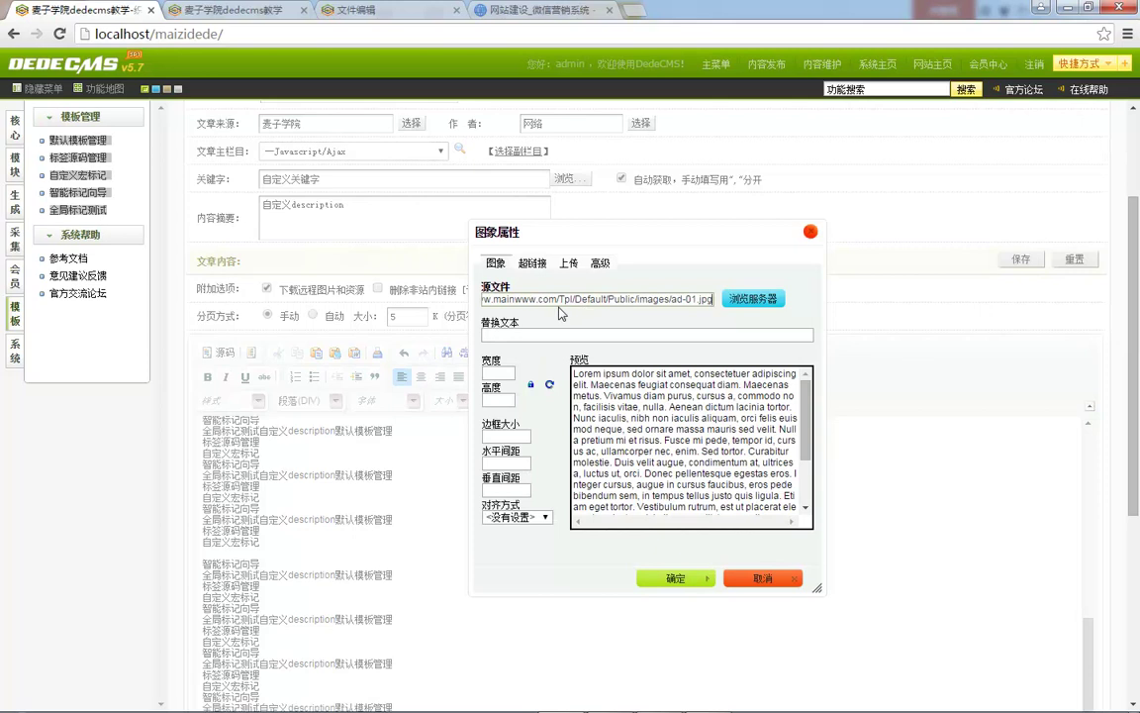
left_click(673, 578)
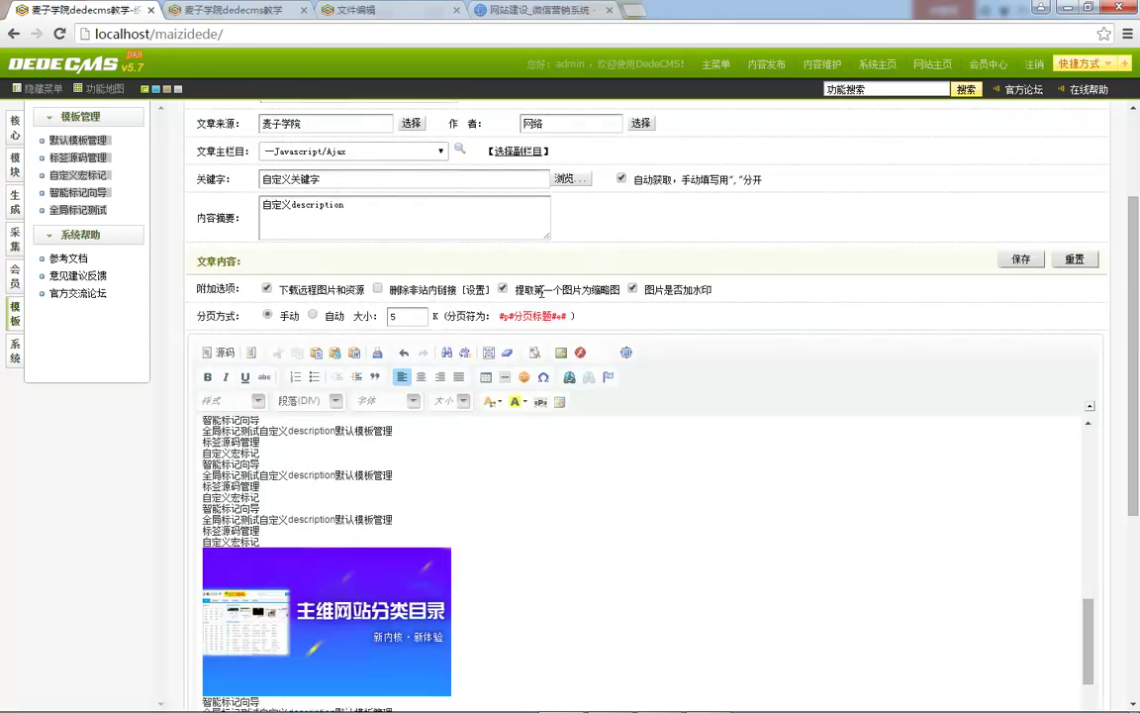
Step: Point out the option 提取第一个图片为缩略图, review the remaining article settings, and save the article
left_click_drag(525, 289, 572, 289)
scroll(661, 425, "up", 2)
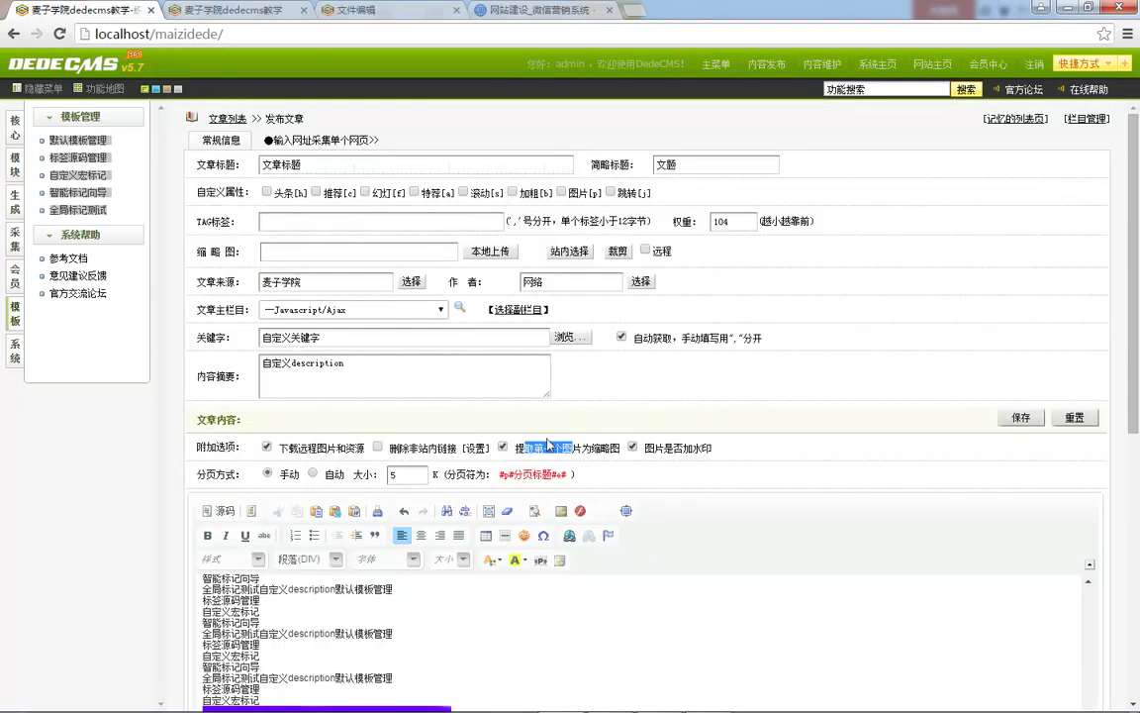
scroll(280, 372, "down", 5)
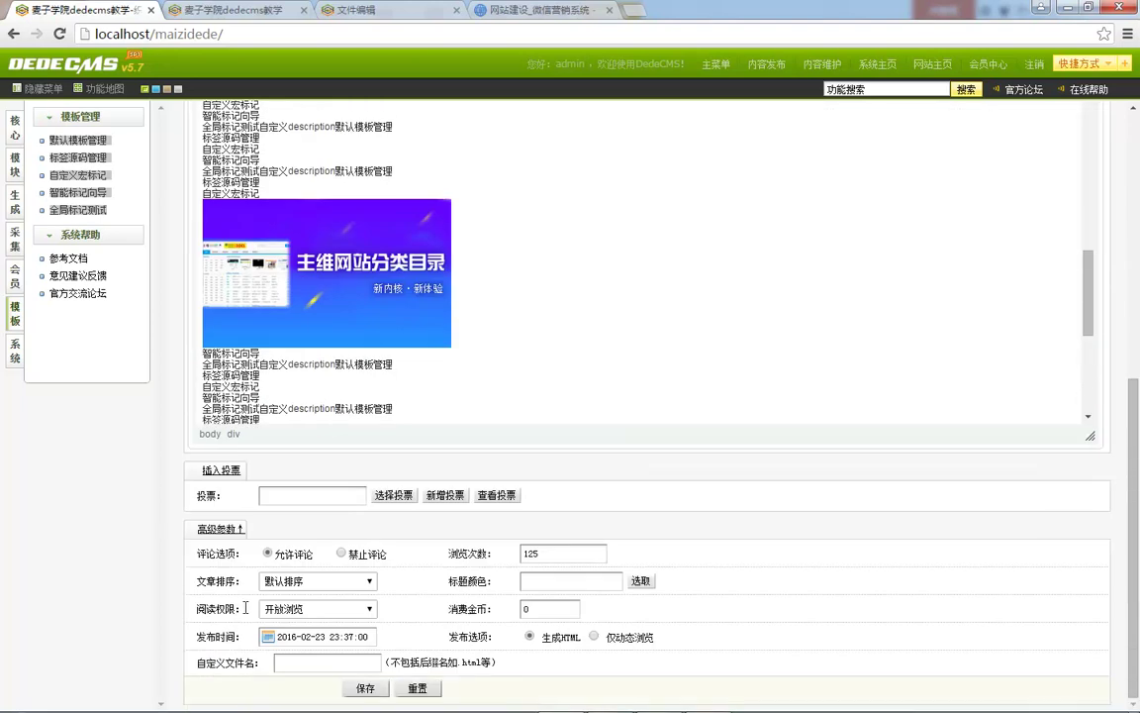
left_click(365, 689)
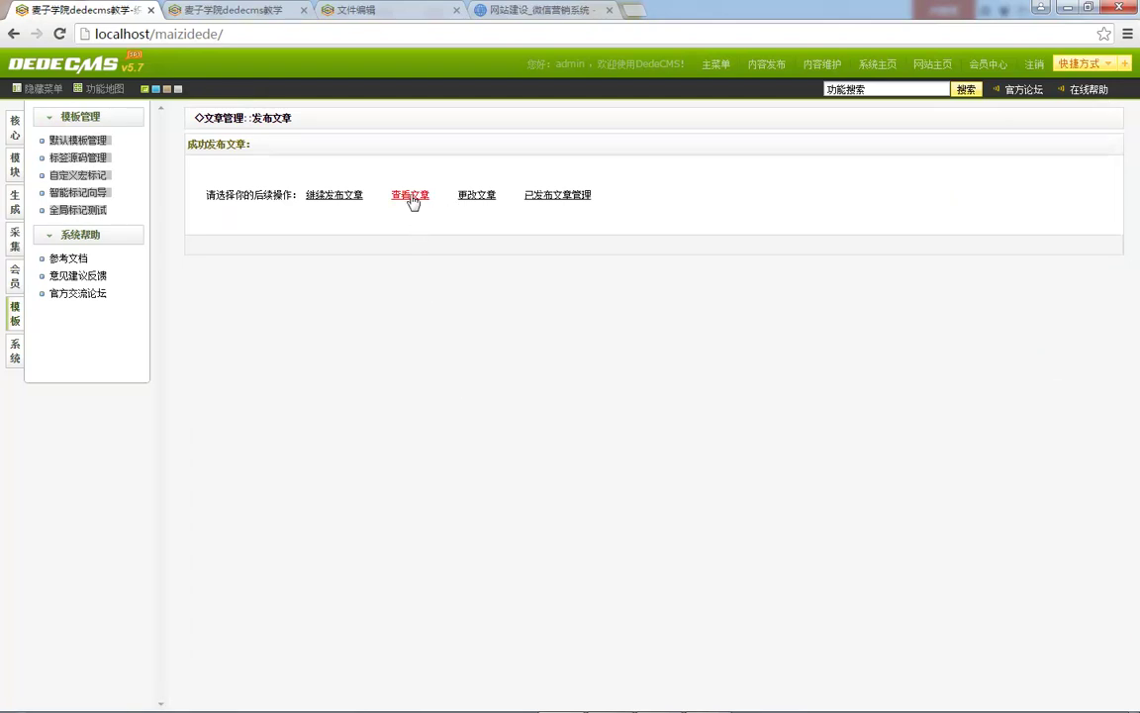
Step: View the published article and look through its body text and image
left_click(410, 195)
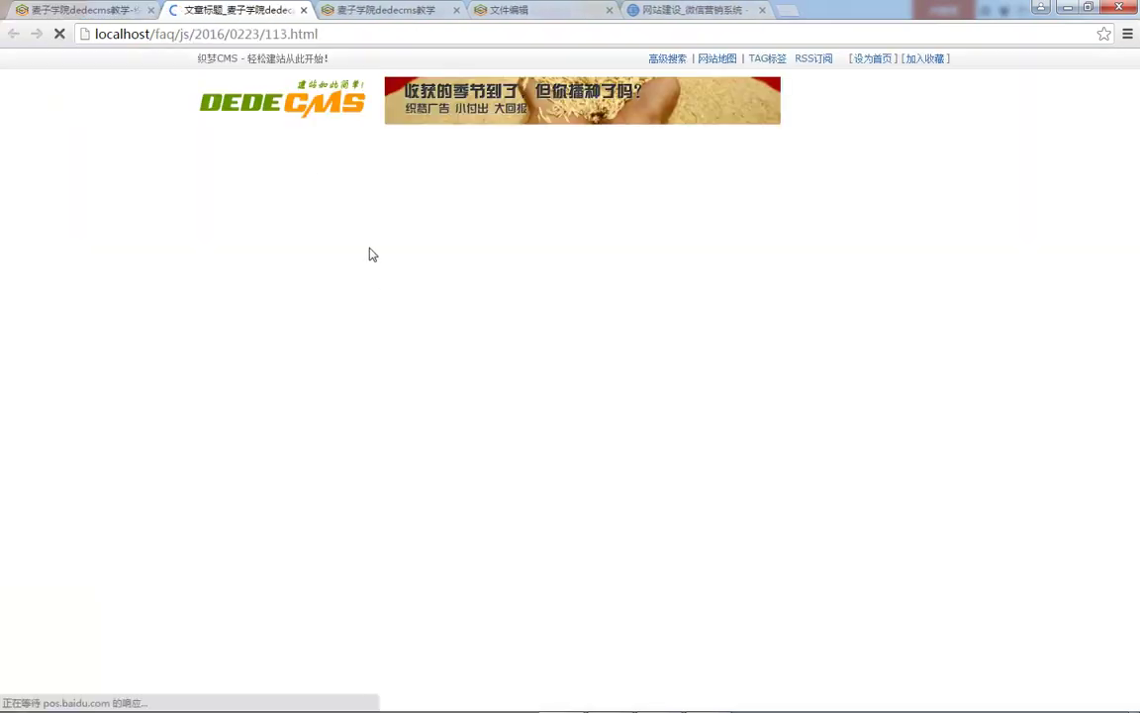
scroll(386, 265, "down", 15)
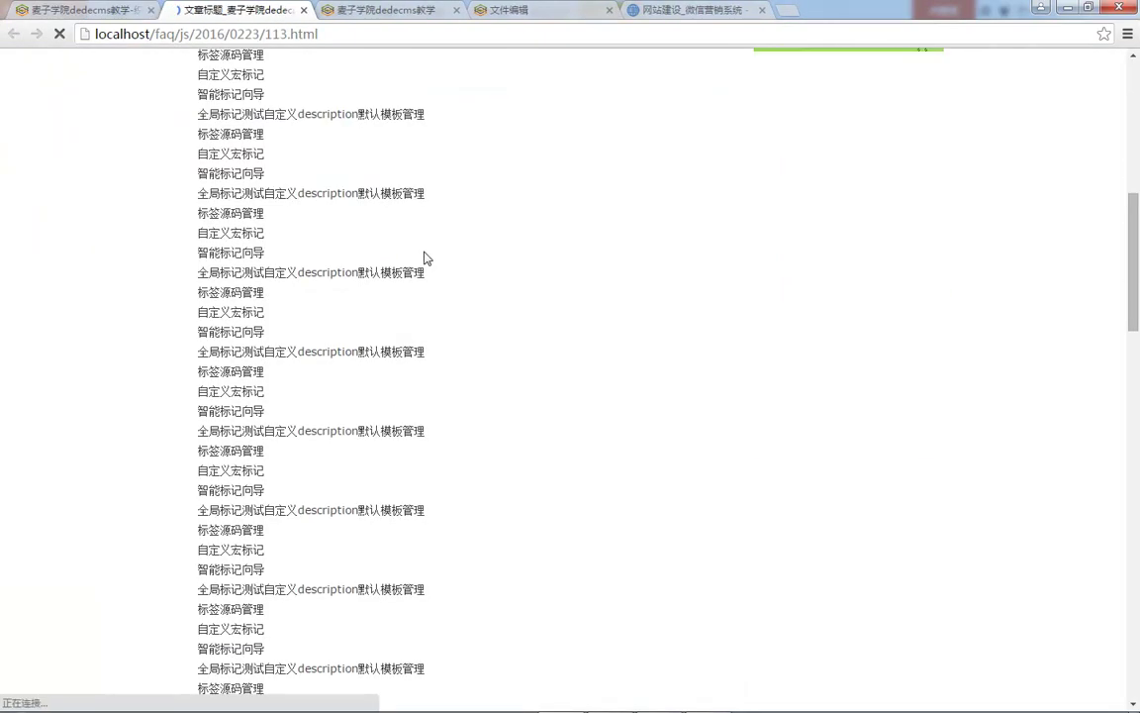
scroll(451, 302, "down", 8)
scroll(446, 304, "up", 15)
scroll(446, 305, "up", 10)
Step: Open the article page's source and examine its title, keywords and description tags
right_click(5, 319)
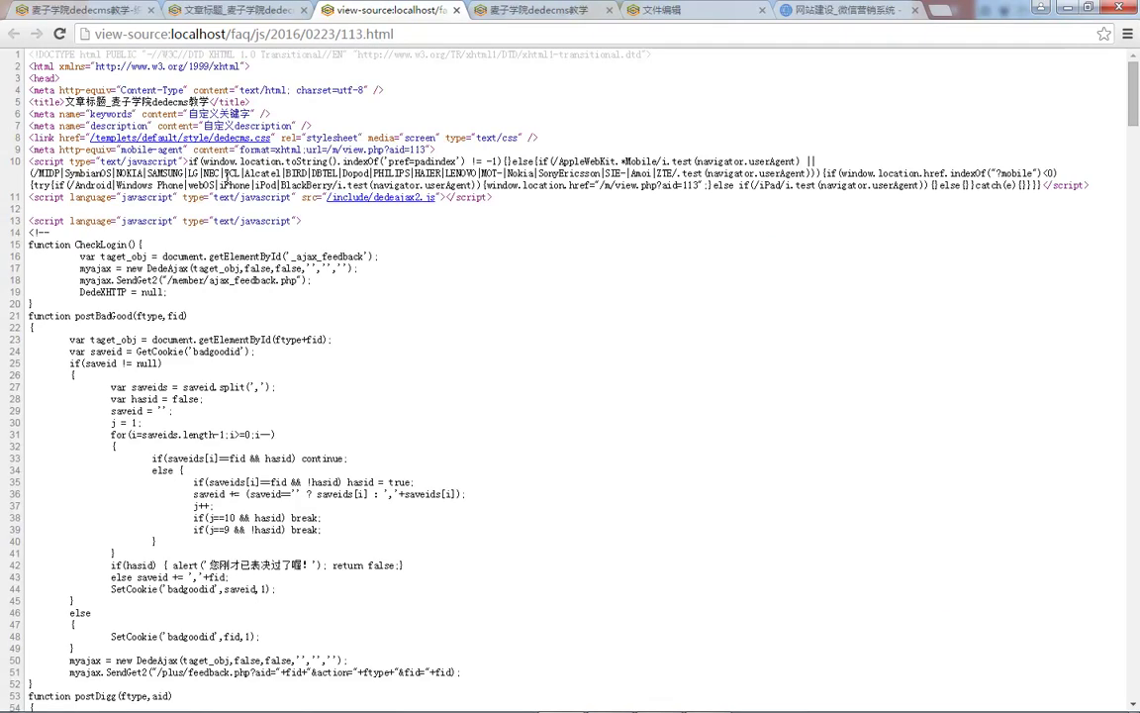
left_click_drag(189, 114, 258, 125)
left_click(273, 126)
left_click_drag(85, 102, 122, 102)
left_click(77, 102)
left_click_drag(71, 102, 123, 102)
Step: Search the page source for the article title 文章标题
key("ctrl+f")
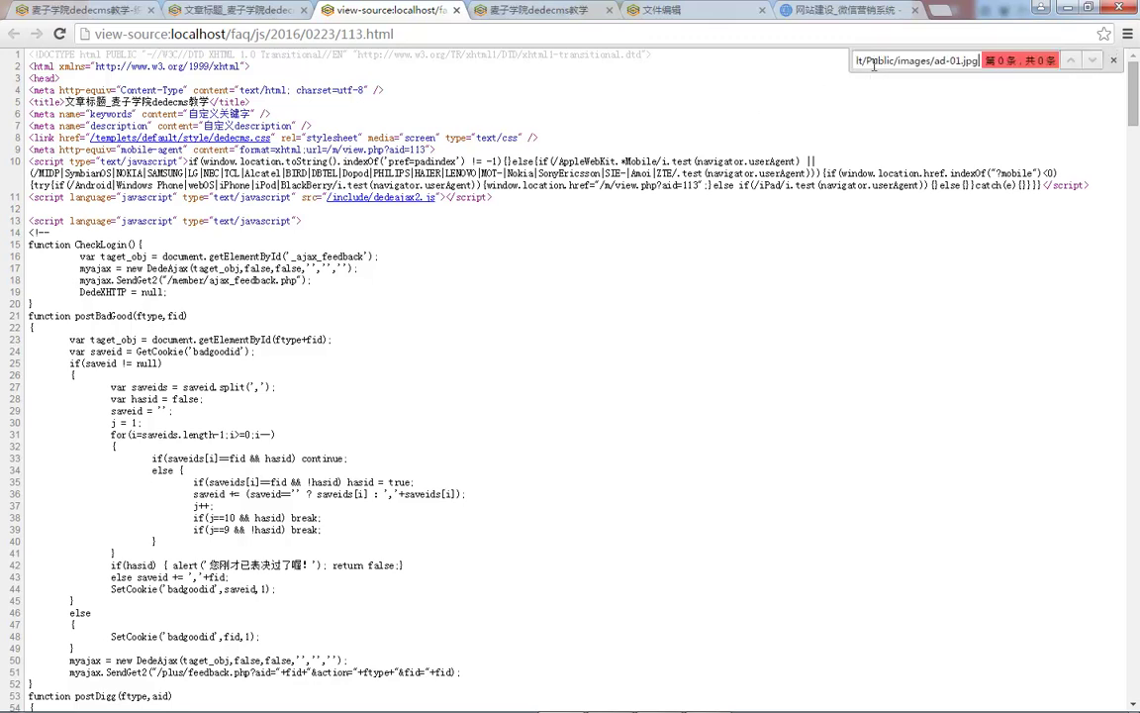
left_click_drag(64, 102, 99, 98)
key("ctrl+c")
key("ctrl+f")
key("ctrl+v")
key("Return")
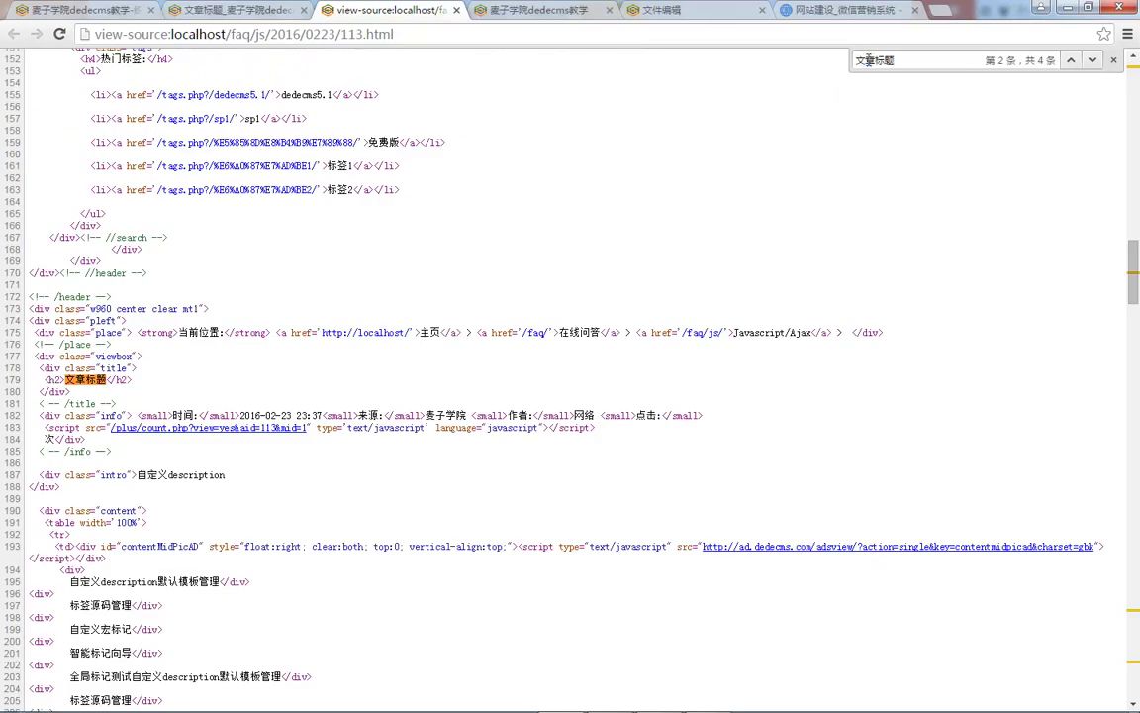
Step: Search the page source for the short title 文题 and look through the code
key("BackSpace")
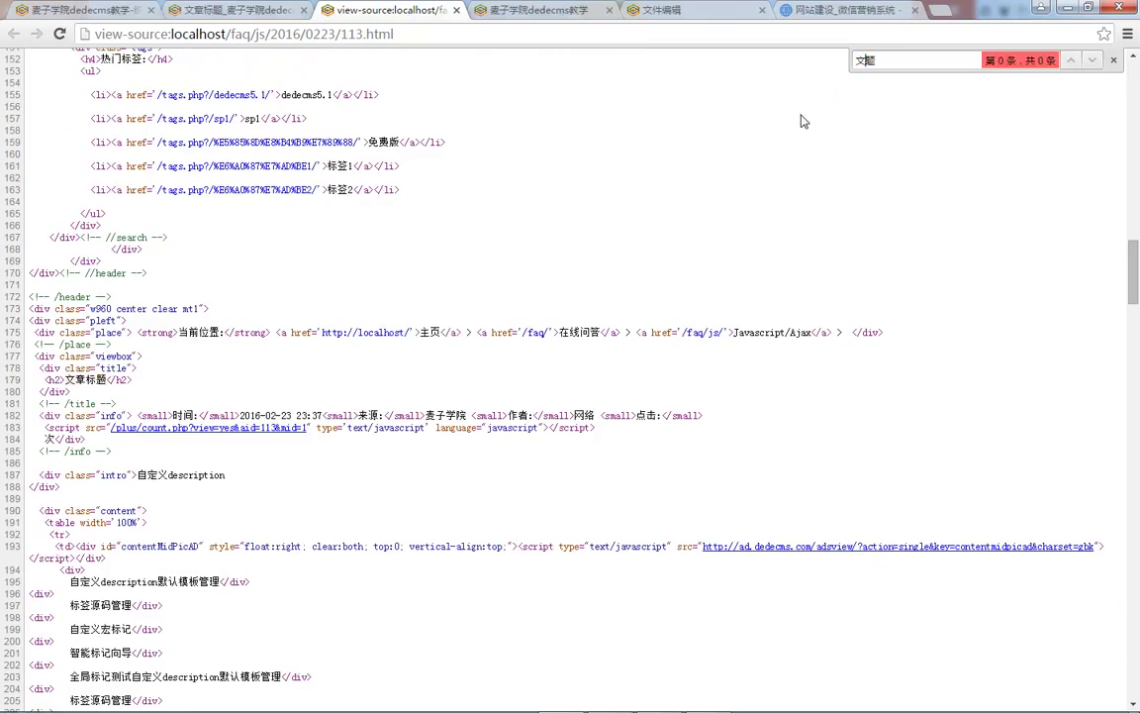
scroll(596, 257, "down", 7)
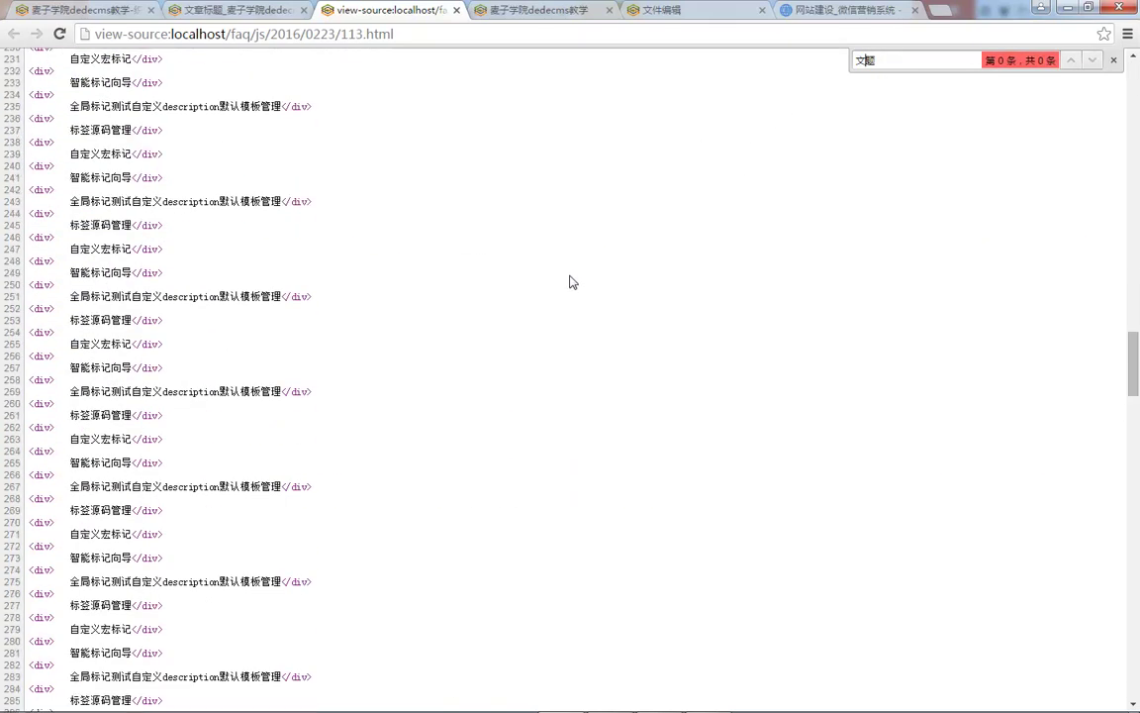
scroll(779, 175, "up", 5)
scroll(726, 219, "up", 10)
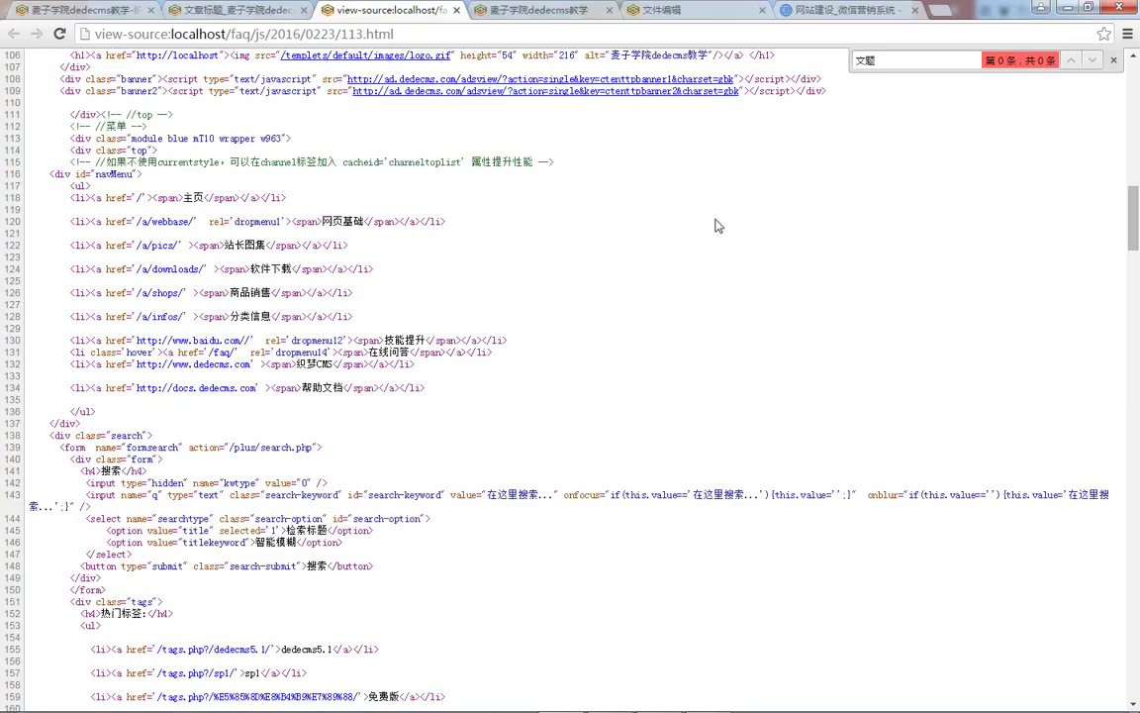
Step: Return from the page source to the DedeCMS backend and open the published article for modification
scroll(717, 225, "up", 3)
scroll(717, 228, "up", 2)
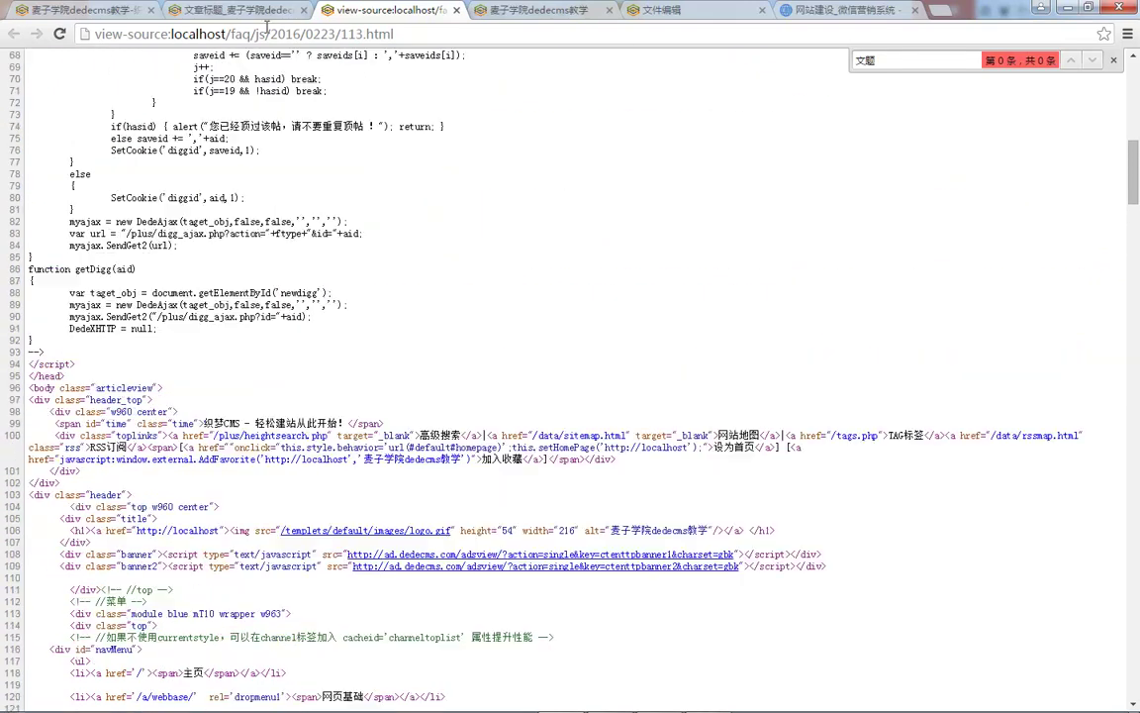
left_click(236, 10)
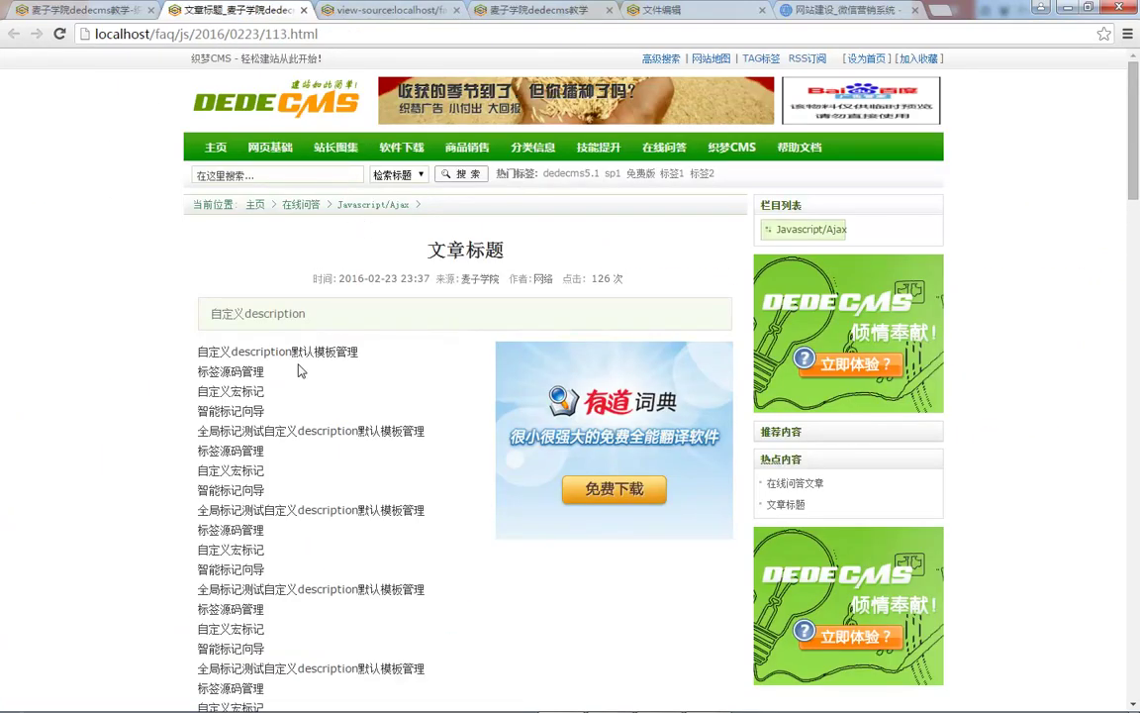
left_click(87, 8)
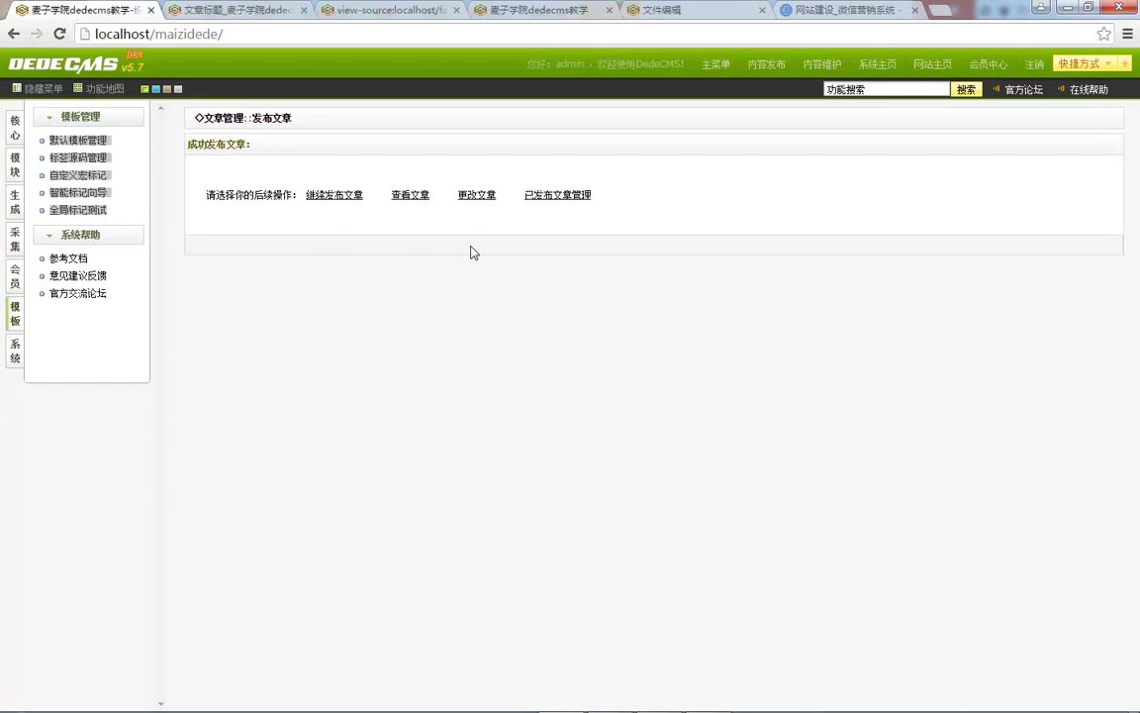
left_click(476, 194)
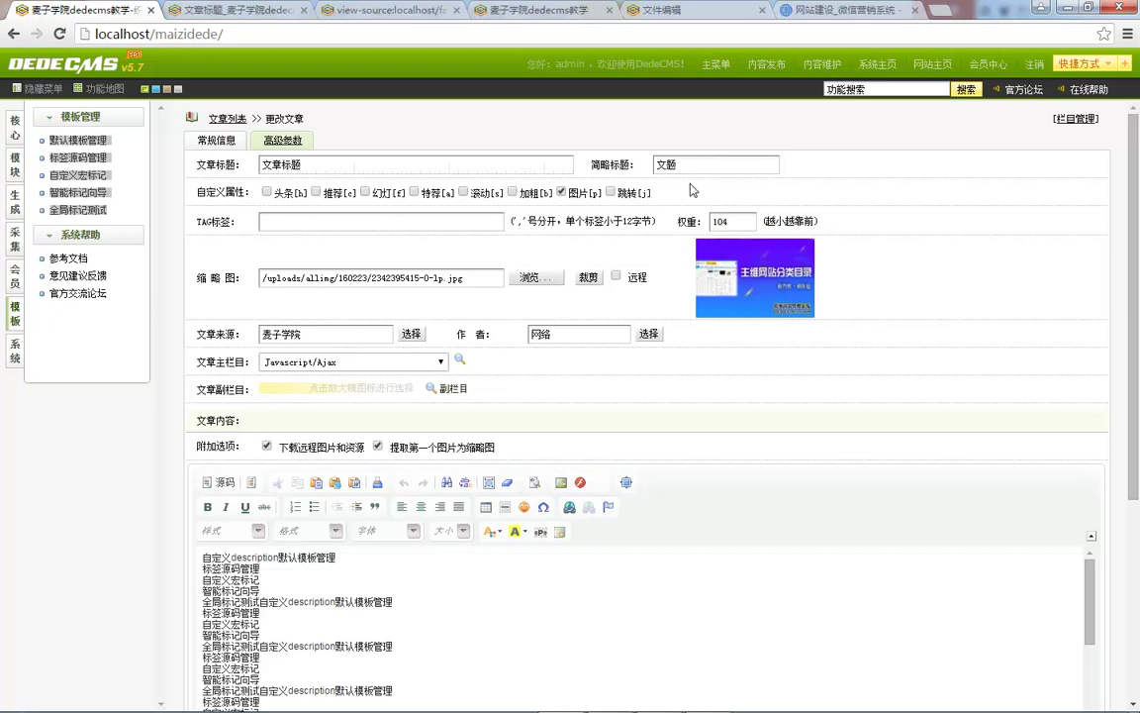
Step: Examine the article's title and short title fields in the edit form and compare them with the published page
left_click(697, 167)
left_click(218, 10)
left_click(51, 8)
left_click_drag(631, 165, 820, 165)
left_click(730, 163)
left_click_drag(229, 168, 406, 168)
scroll(393, 271, "down", 3)
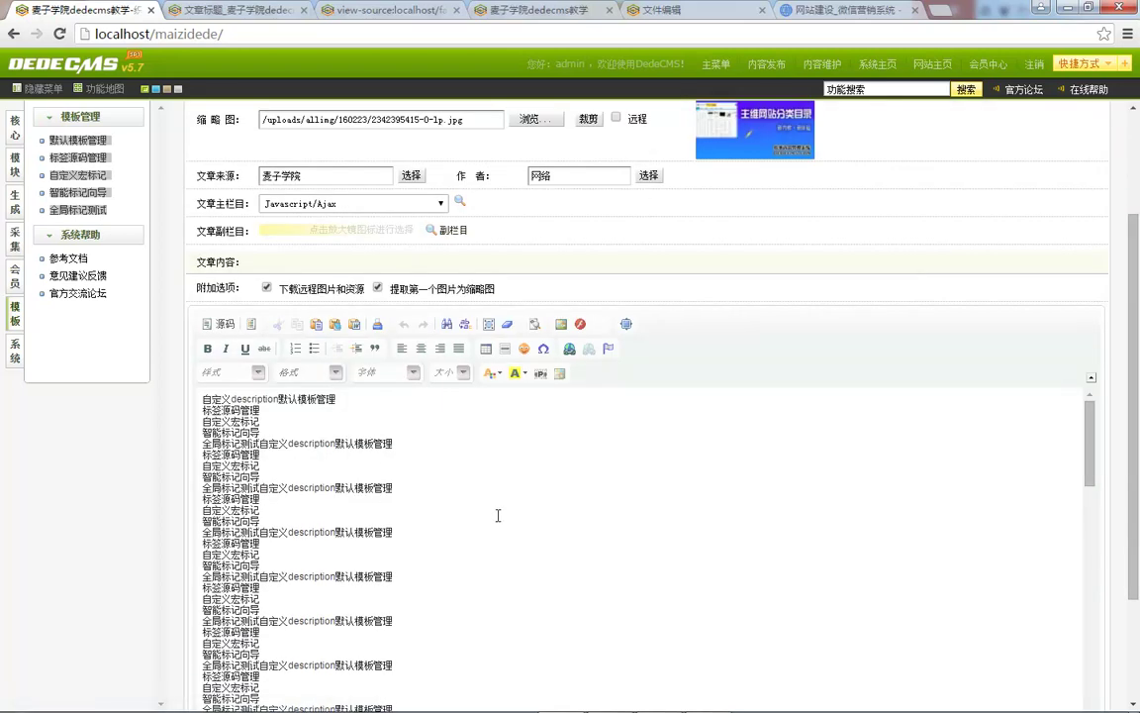
scroll(460, 504, "up", 3)
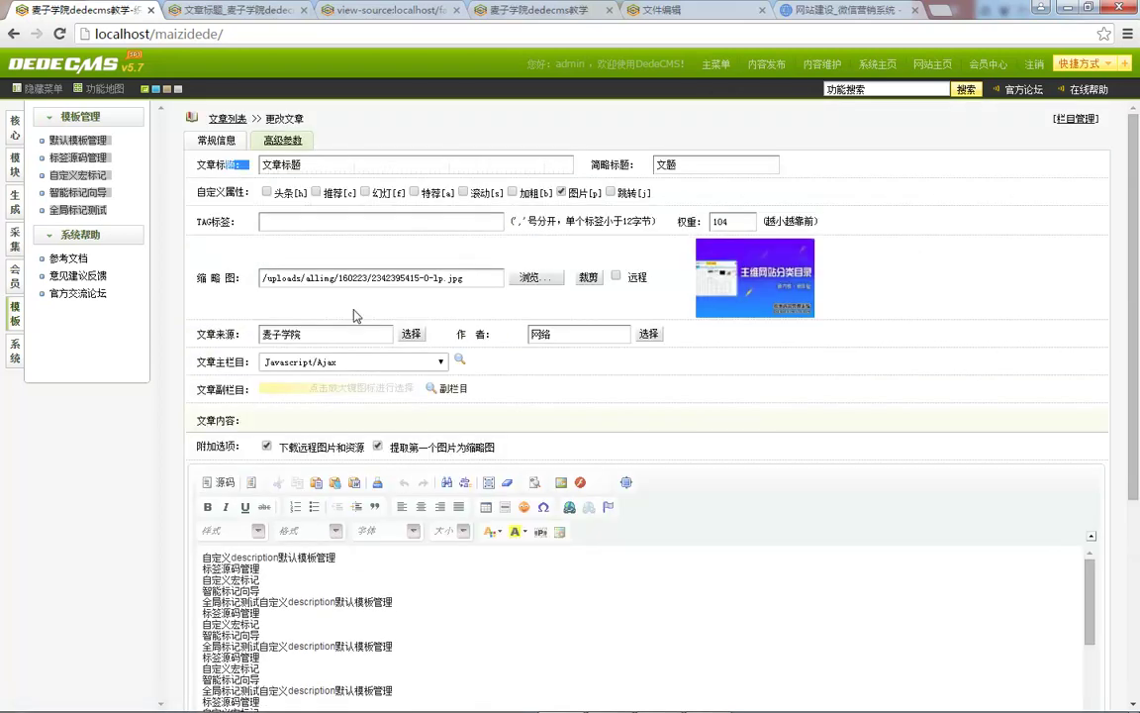
Step: Examine the article's thumbnail path, its source field and the text and image in the body content
left_click_drag(291, 280, 471, 279)
left_click(406, 278)
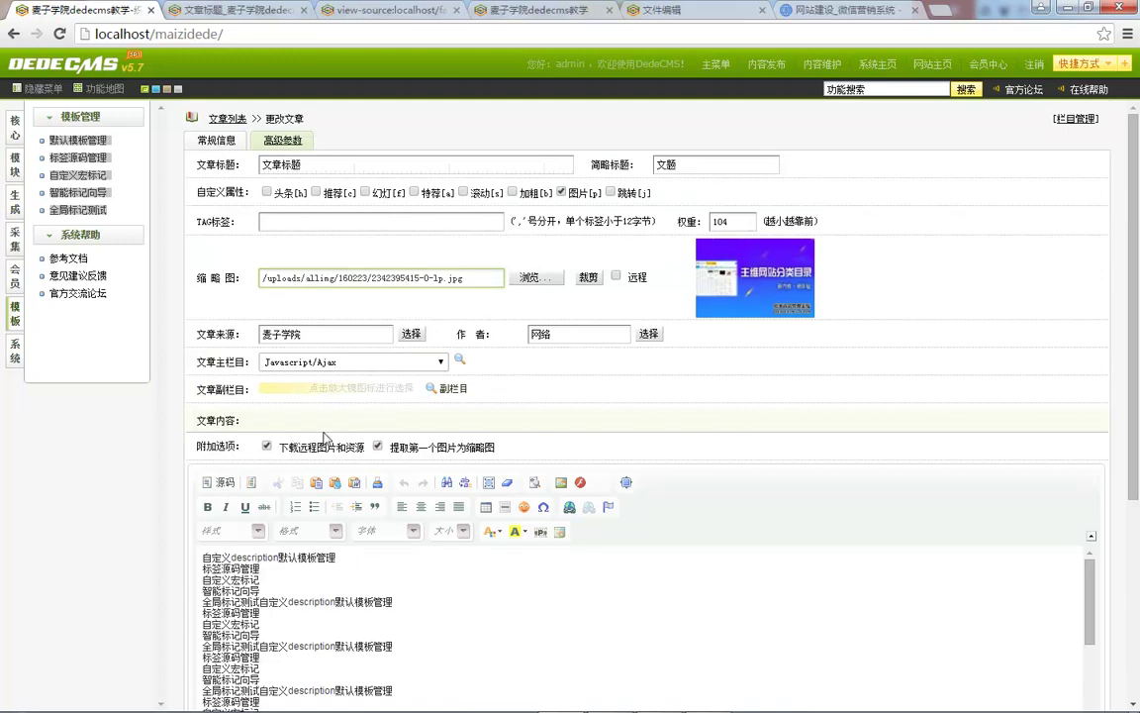
left_click_drag(263, 278, 220, 279)
left_click(348, 278)
left_click(227, 333)
scroll(227, 333, "down", 10)
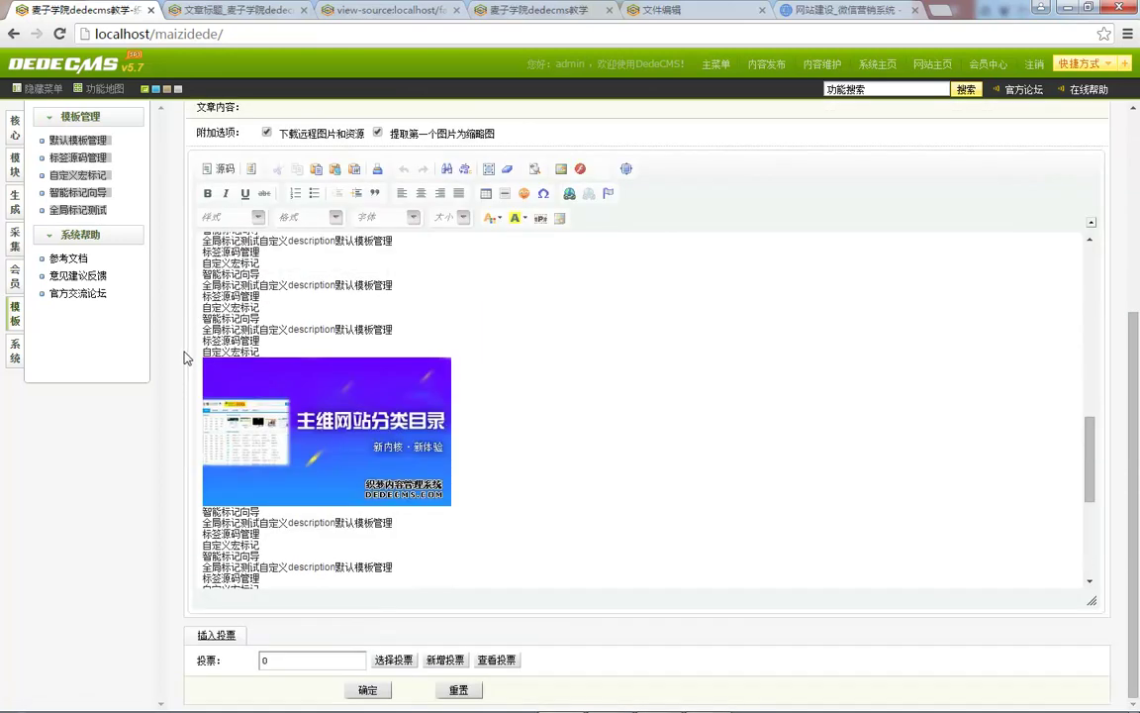
scroll(458, 473, "up", 5)
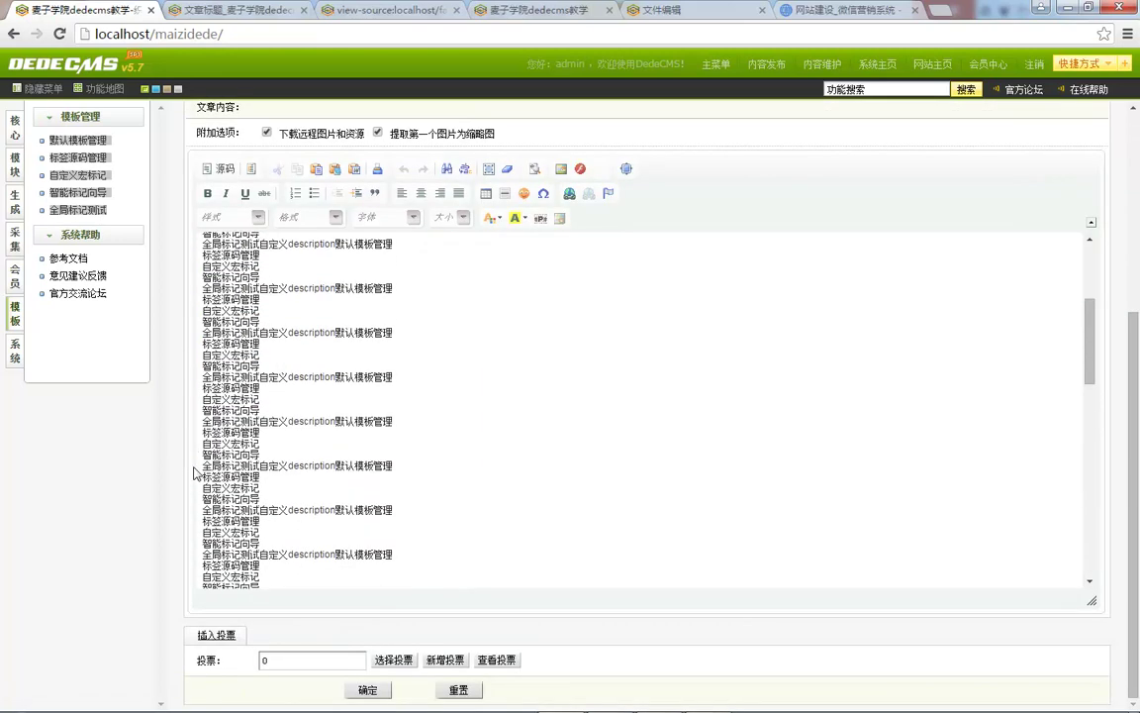
scroll(163, 423, "up", 3)
Step: Start a new ordinary article titled 自定义链接地址 and assign it to the Javascript/Ajax main column
left_click(14, 126)
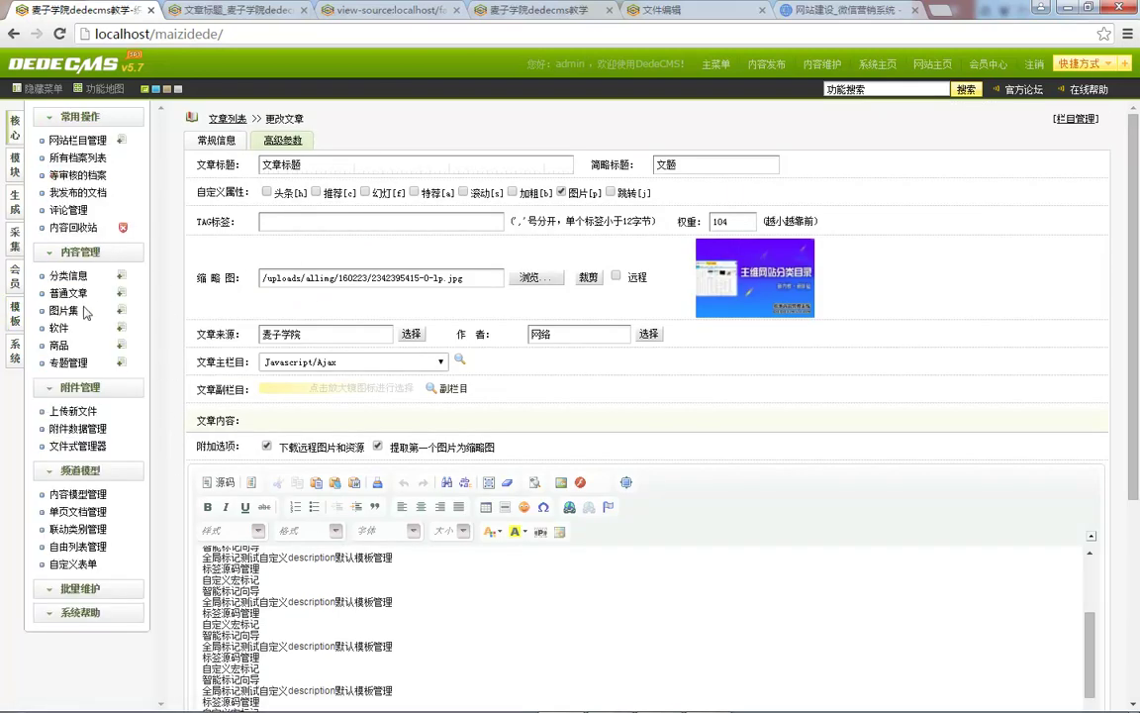
left_click(120, 276)
left_click(310, 164)
type("ssdy")
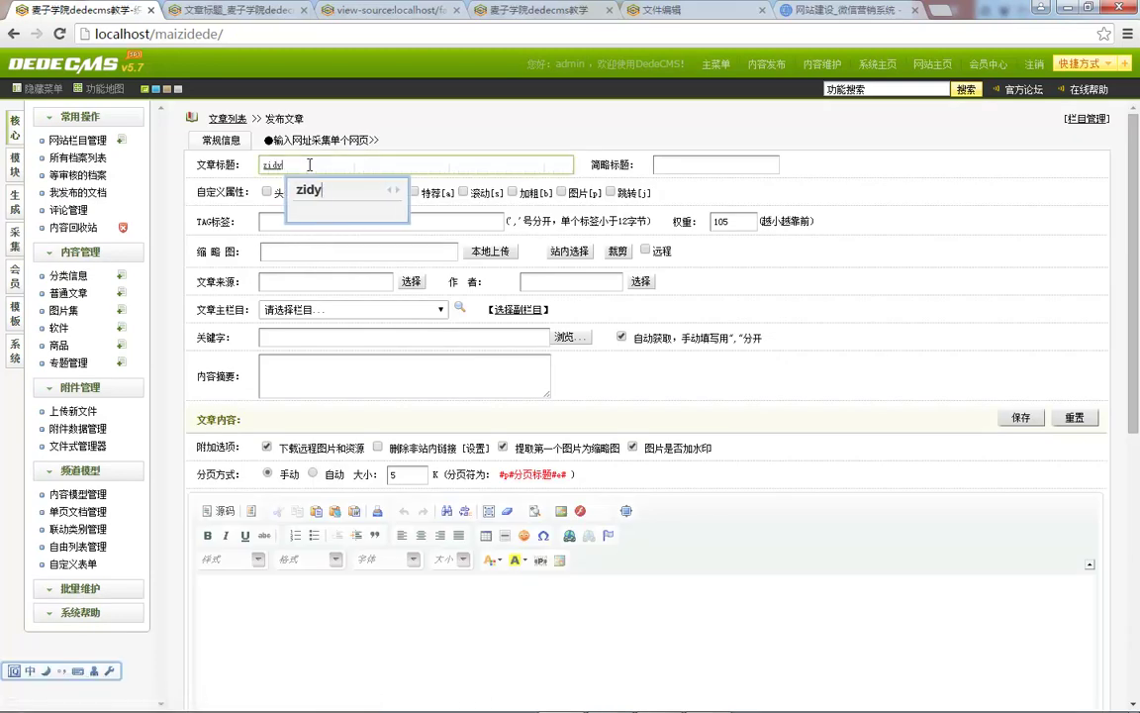
key("Escape")
type("zidingyi")
key("space")
type("lianjie")
key("space")
type("dizhi")
key("space")
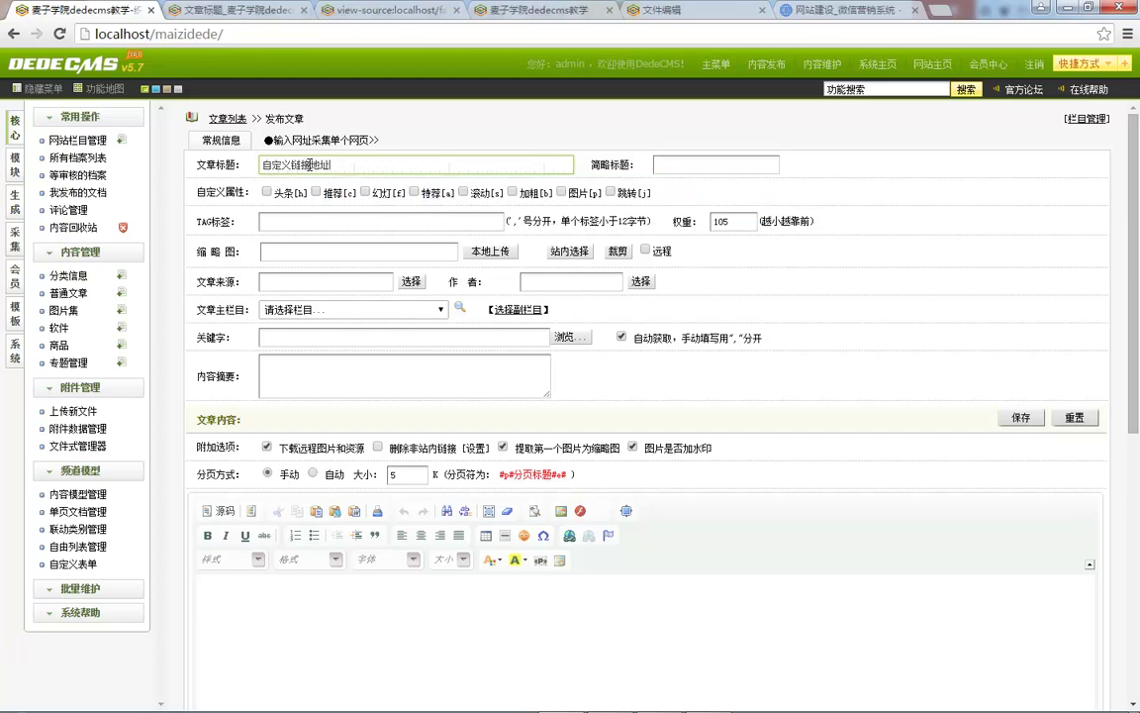
left_click(352, 310)
left_click(317, 329)
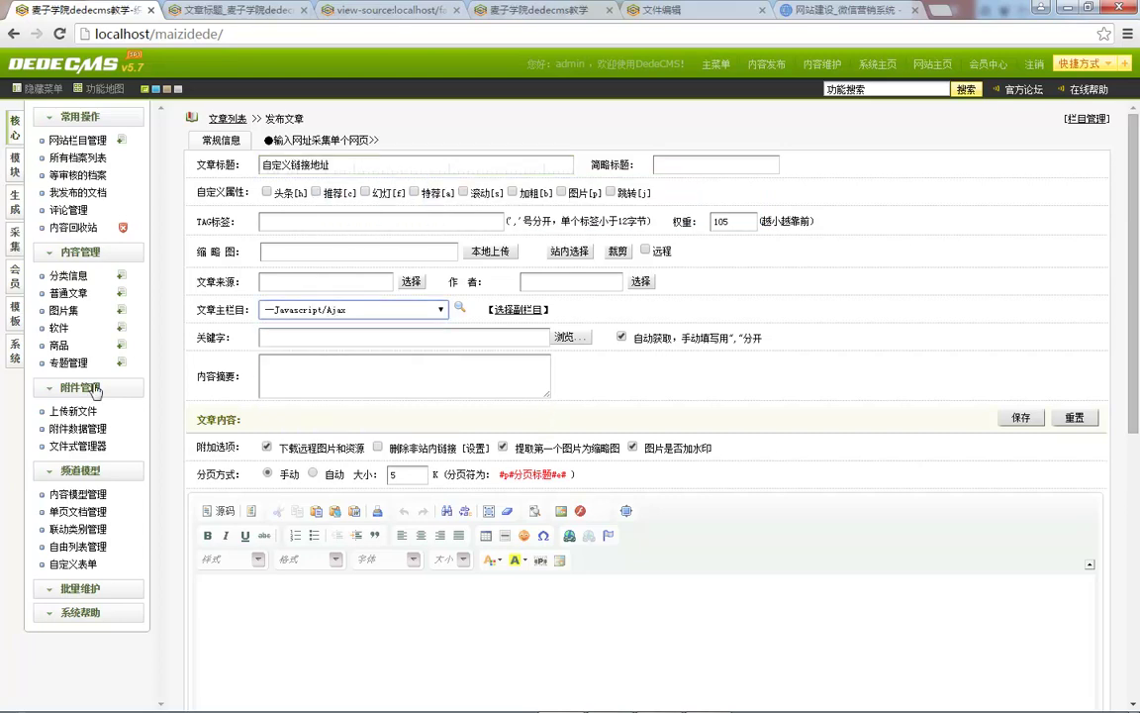
Step: Fill the article body with many pasted repetitions of the text 自定义链接地址
scroll(408, 478, "down", 4)
left_click(408, 478)
key("ctrl+v")
key("ctrl+v")
key("ctrl+v")
key("ctrl+v")
key("ctrl+v")
key("ctrl+v")
key("ctrl+v")
key("ctrl+v")
key("ctrl+v")
key("ctrl+v")
key("ctrl+v")
key("ctrl+v")
key("ctrl+v")
key("ctrl+v")
key("ctrl+v")
key("ctrl+v")
key("ctrl+v")
key("ctrl+v")
key("ctrl+v")
key("ctrl+v")
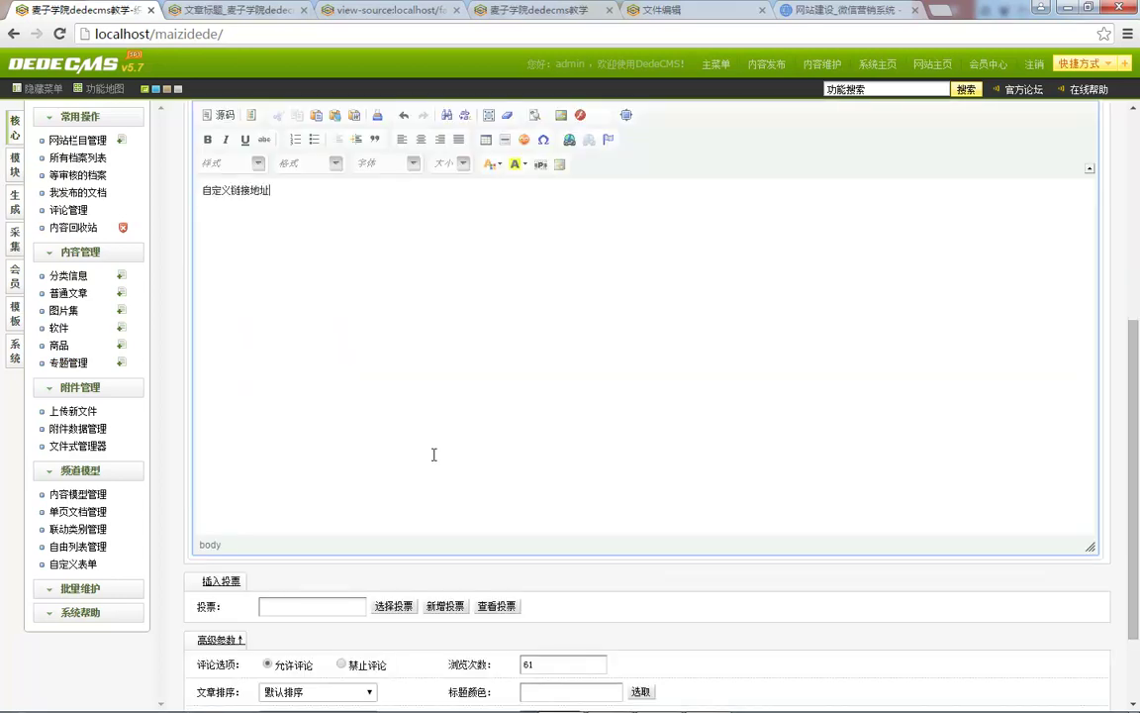
key("ctrl+v")
key("ctrl+v")
key("ctrl+v")
key("ctrl+v")
key("ctrl+v")
key("ctrl+v")
key("ctrl+v")
key("ctrl+v")
key("ctrl+v")
key("ctrl+v")
key("ctrl+v")
key("ctrl+v")
key("ctrl+v")
key("ctrl+v")
key("ctrl+v")
key("ctrl+v")
key("ctrl+v")
key("ctrl+v")
key("ctrl+v")
key("ctrl+v")
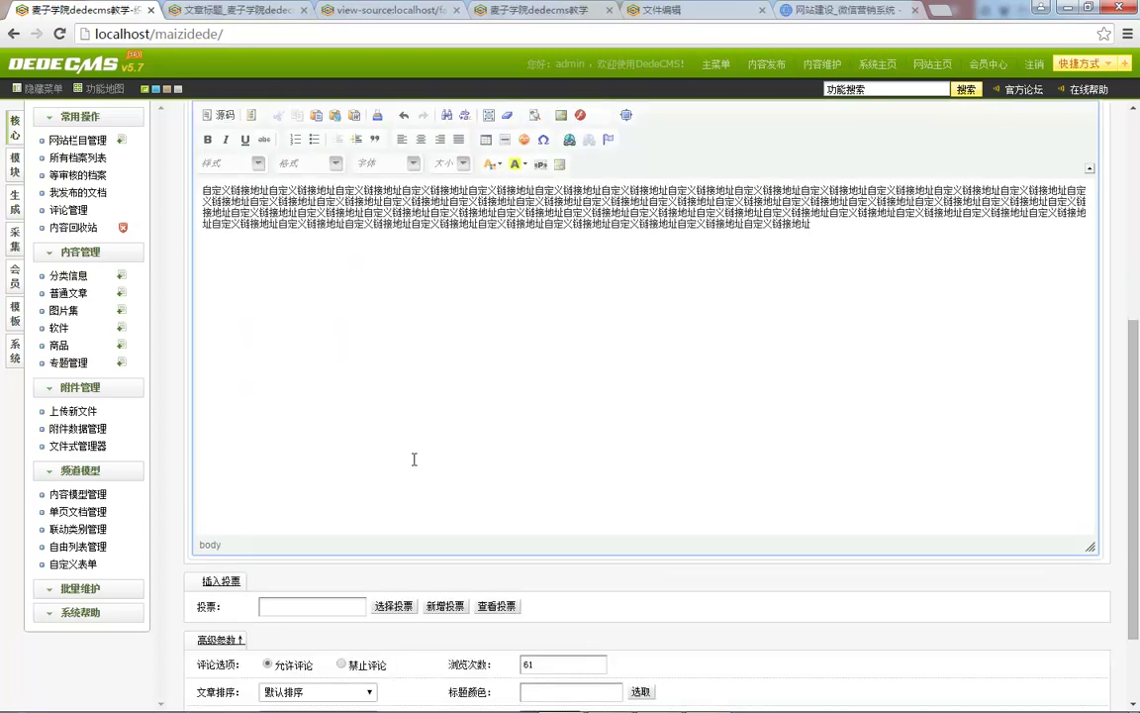
Step: Set the article's custom file name to diylink and save the article
scroll(377, 485, "down", 2)
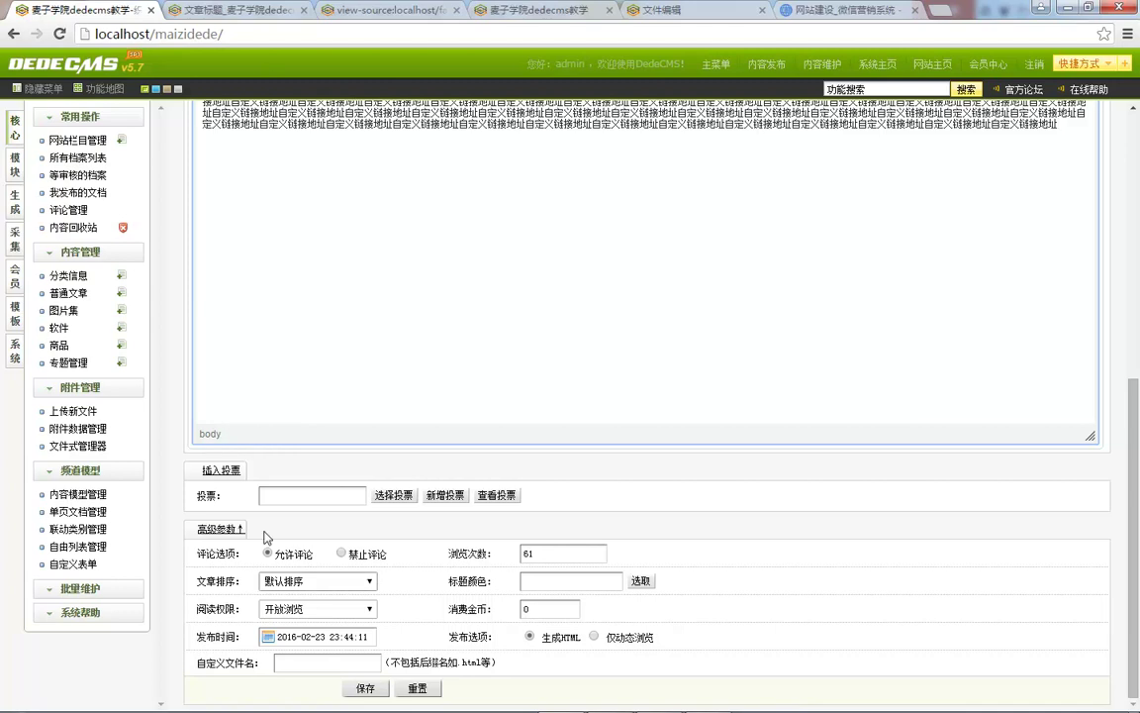
left_click(315, 664)
double_click(468, 662)
left_click(468, 663)
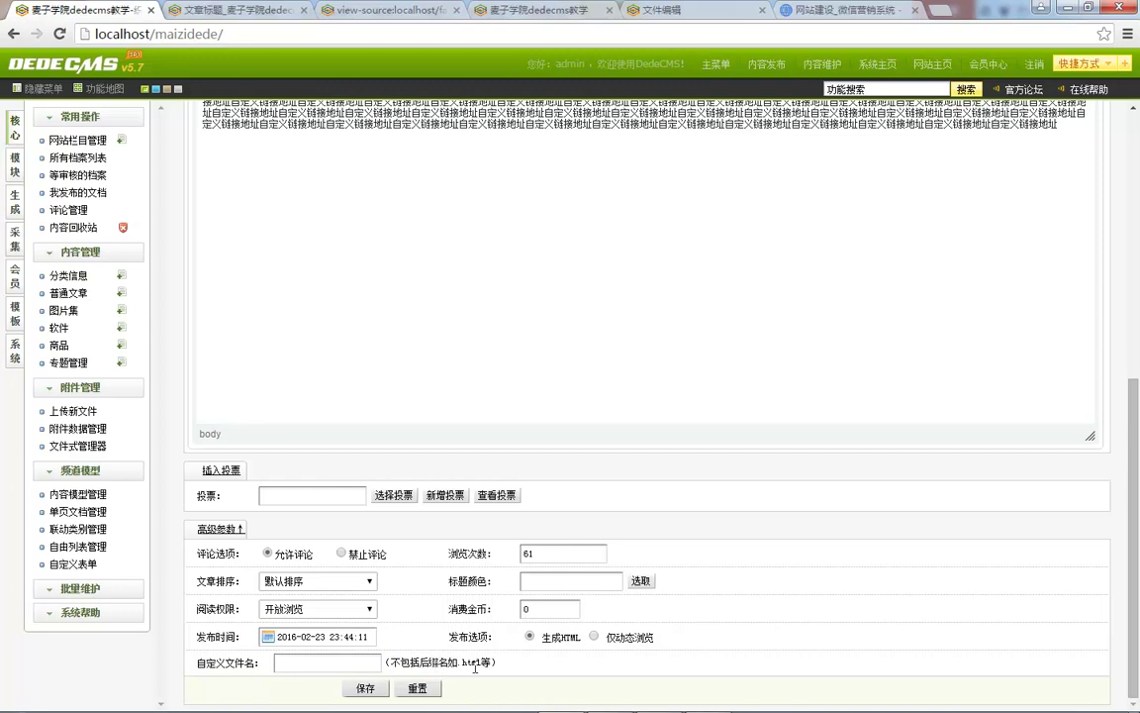
left_click(365, 666)
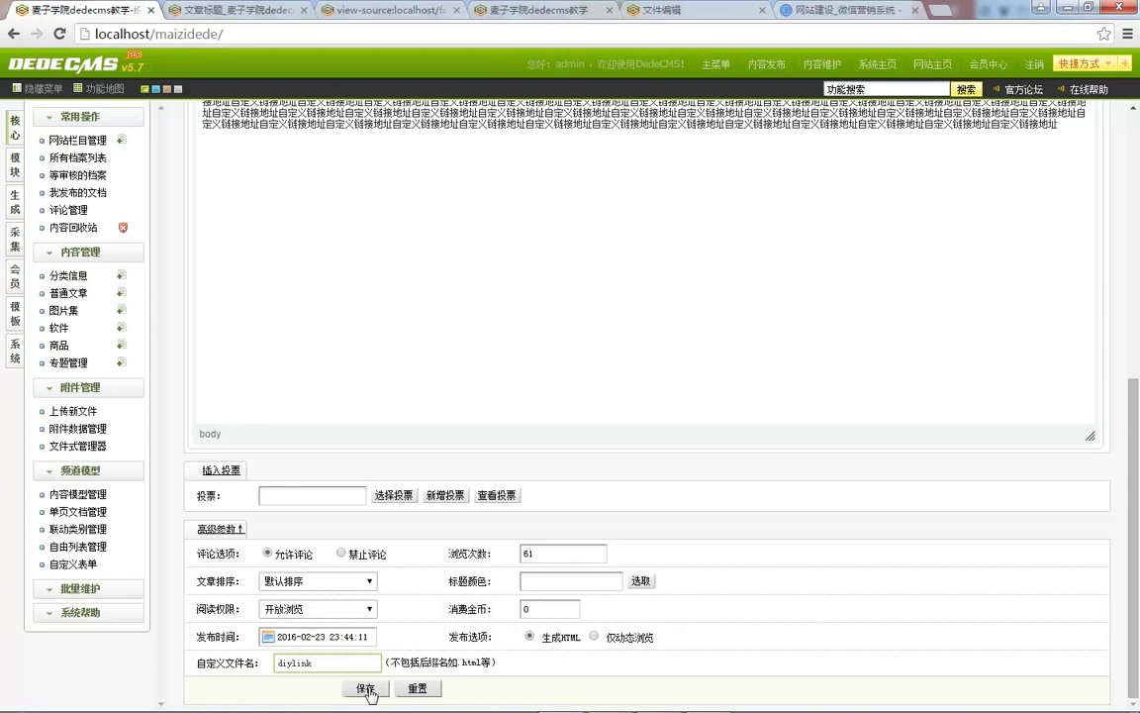
left_click(366, 688)
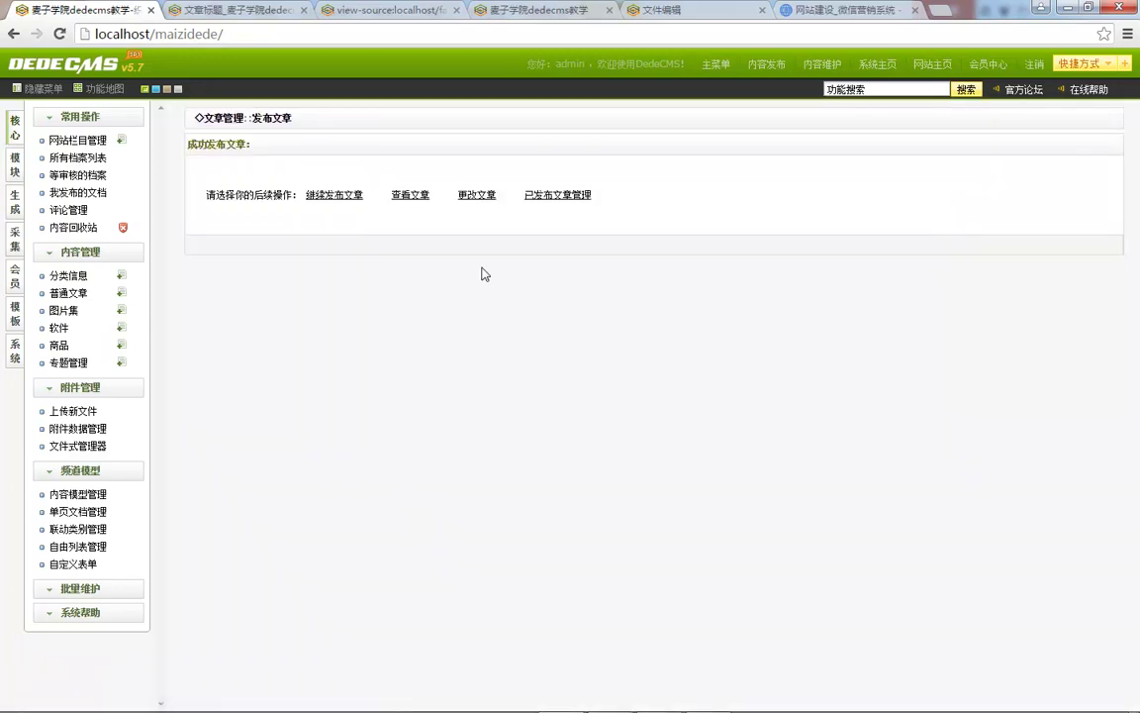
Step: View the newly published article and check the custom file name in its page address
left_click(412, 195)
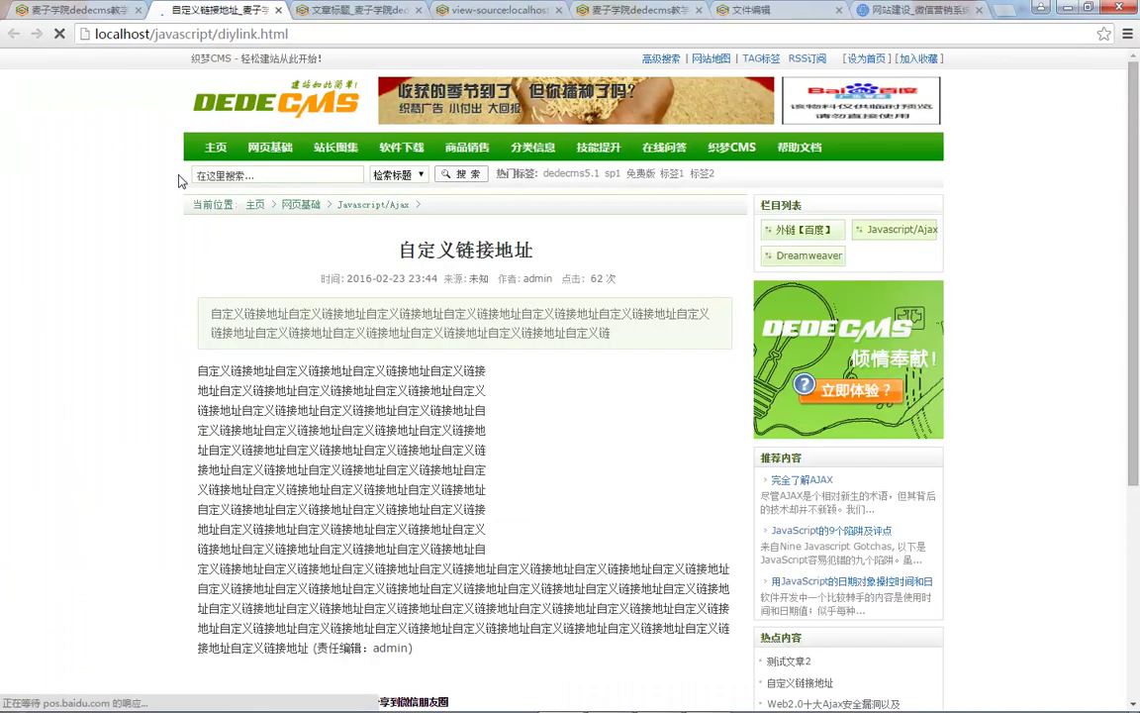
left_click_drag(217, 34, 288, 33)
left_click(250, 409)
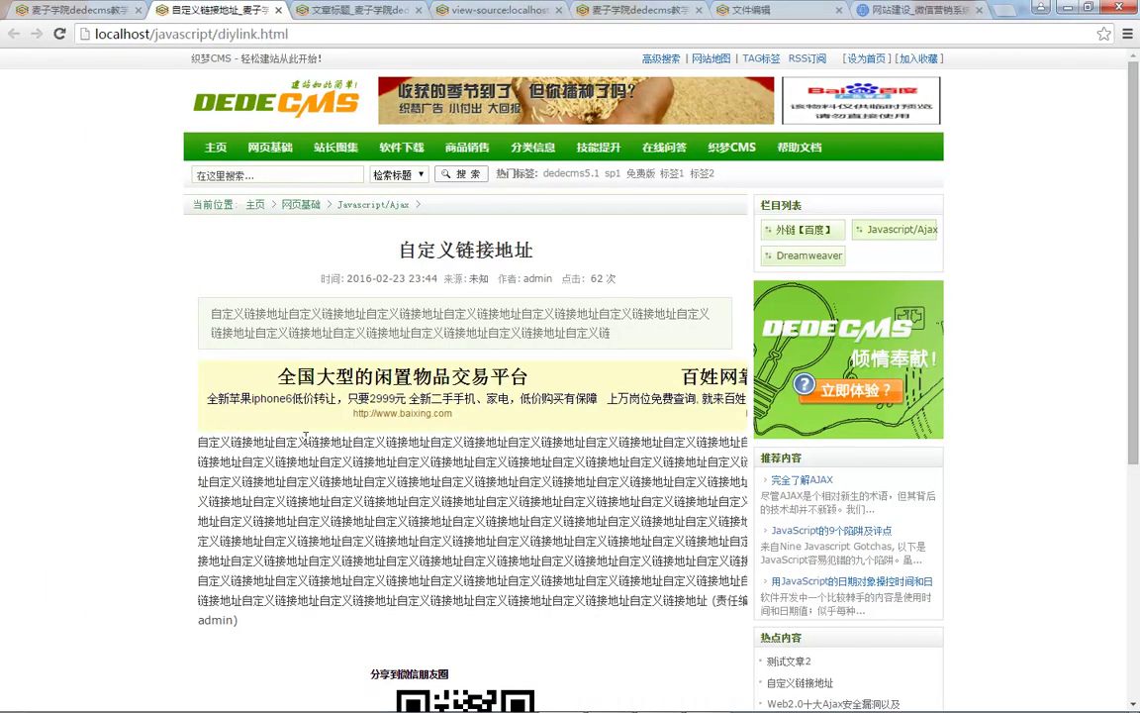
scroll(321, 387, "down", 3)
scroll(372, 383, "up", 2)
scroll(372, 383, "up", 2)
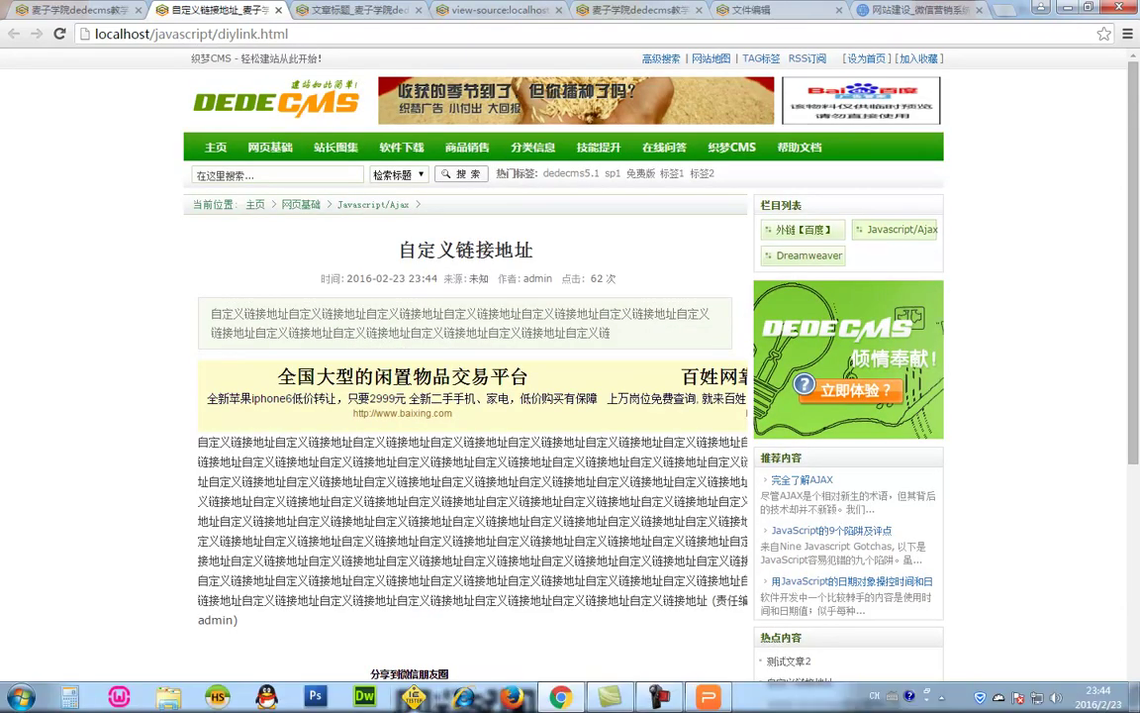
Step: Return to the backend and continue publishing with a new blank article form
key("ctrl+shift+Tab")
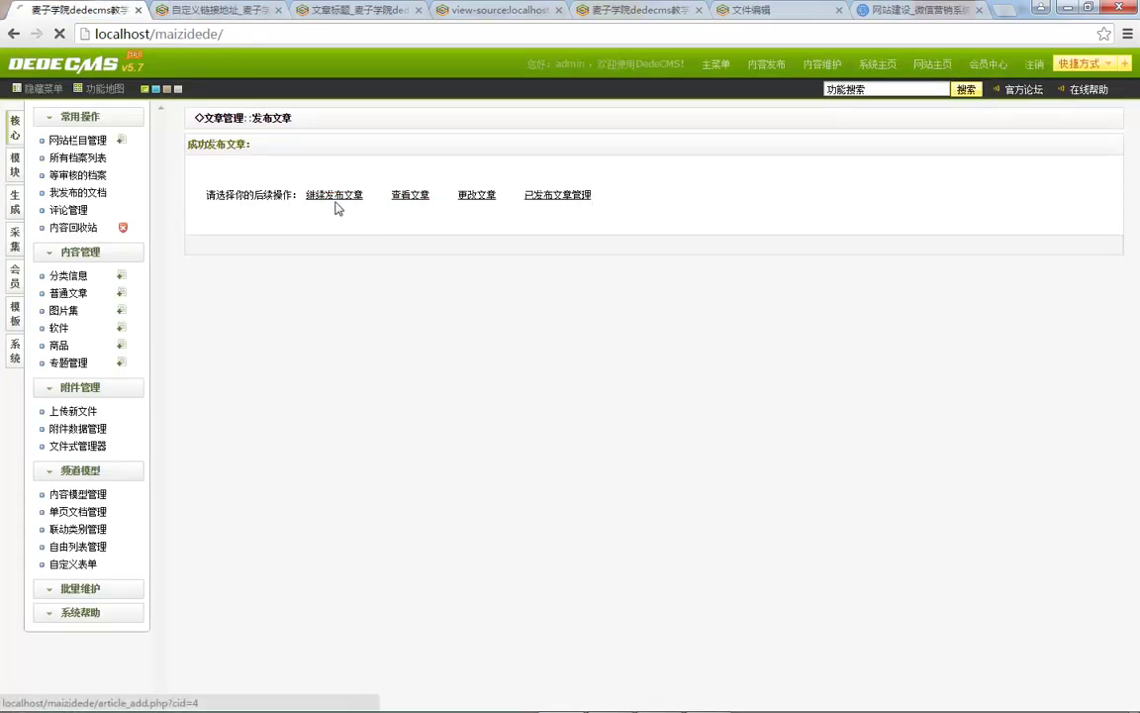
left_click(319, 192)
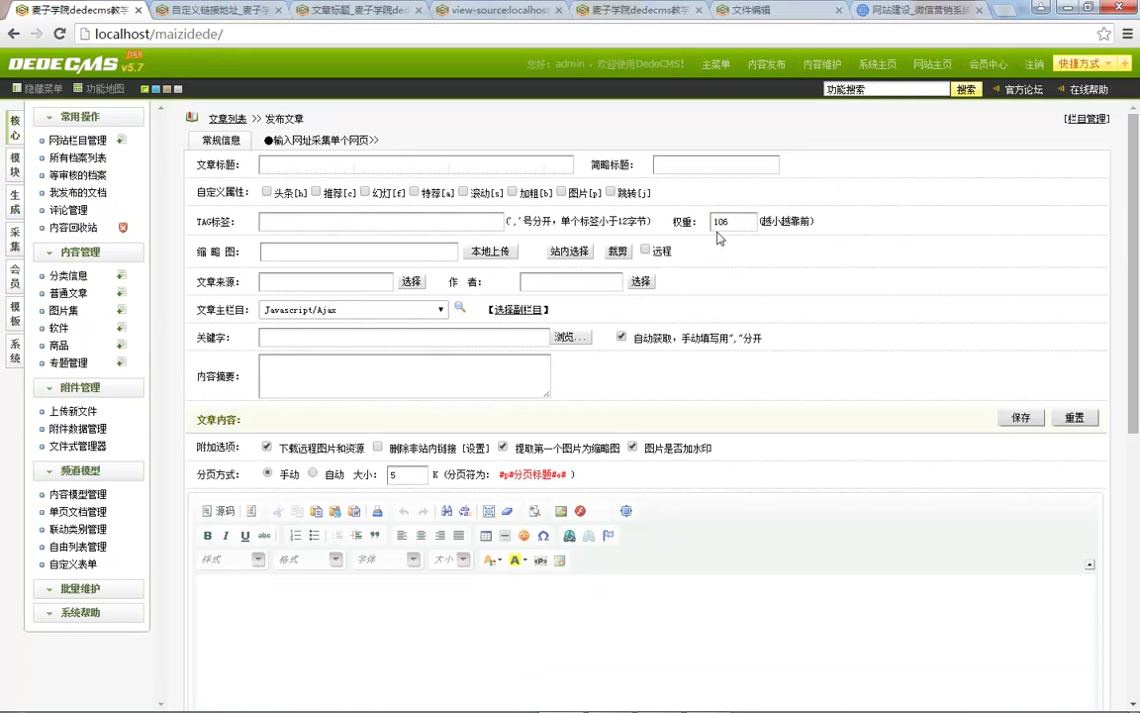
Step: Find the template file editing page for article_article.htm and examine the orderby sorting options of the arclist tag
left_click(199, 11)
left_click(332, 10)
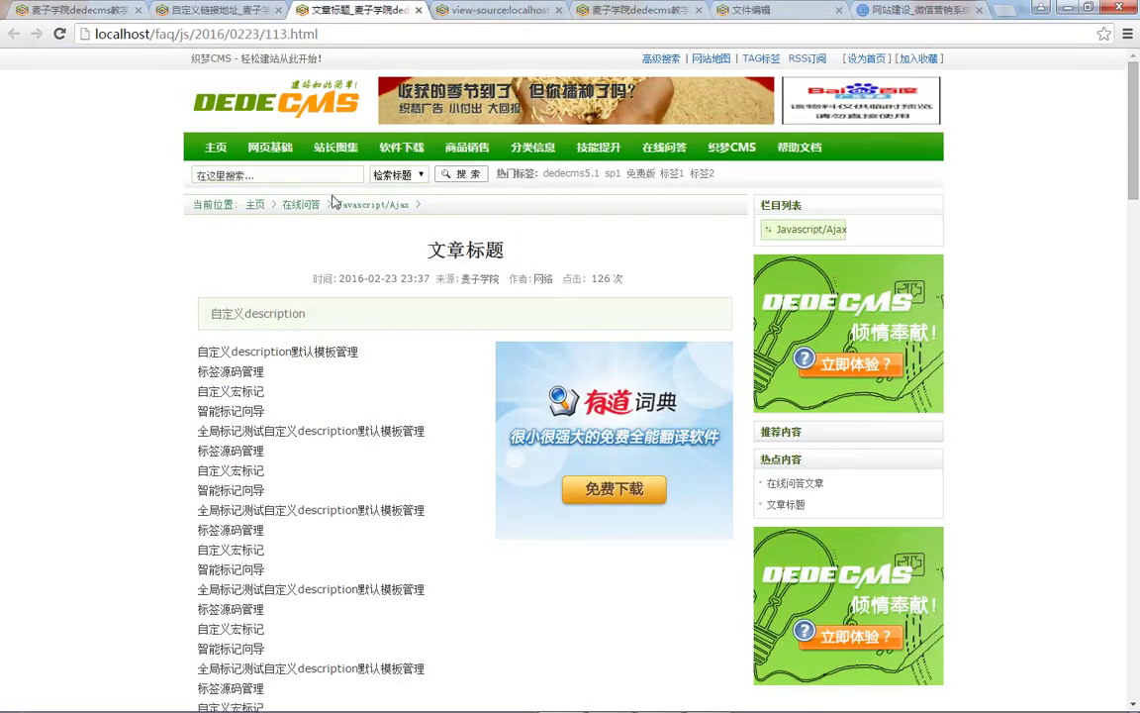
left_click(451, 10)
left_click(580, 8)
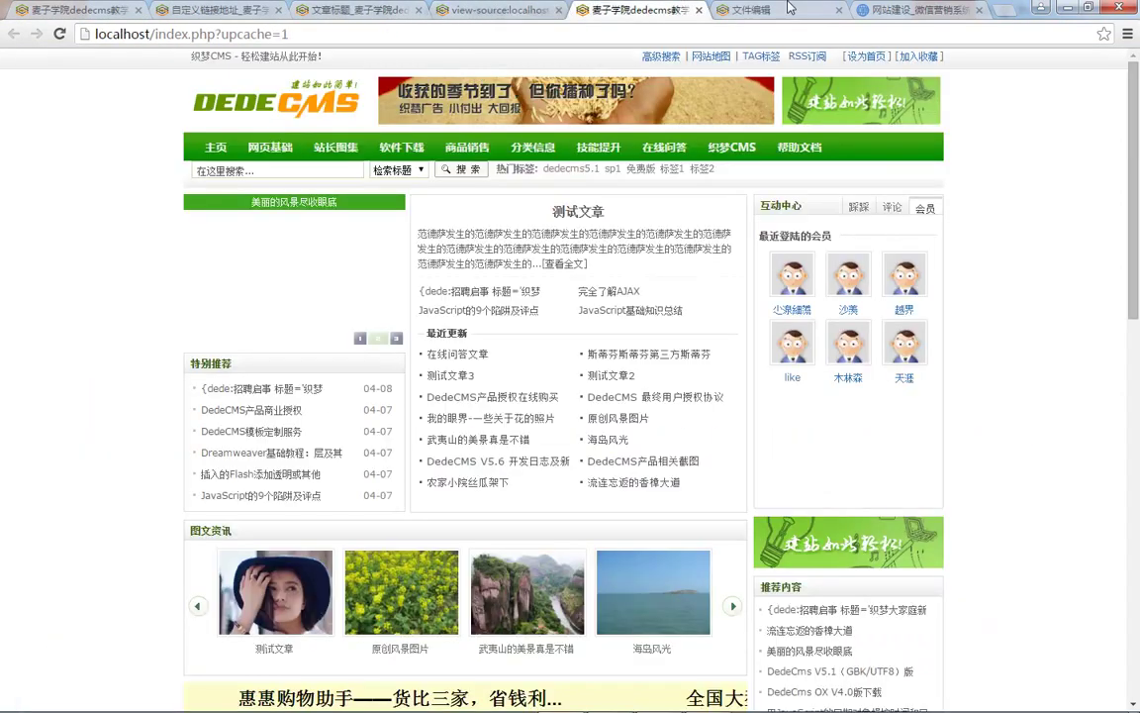
left_click(738, 10)
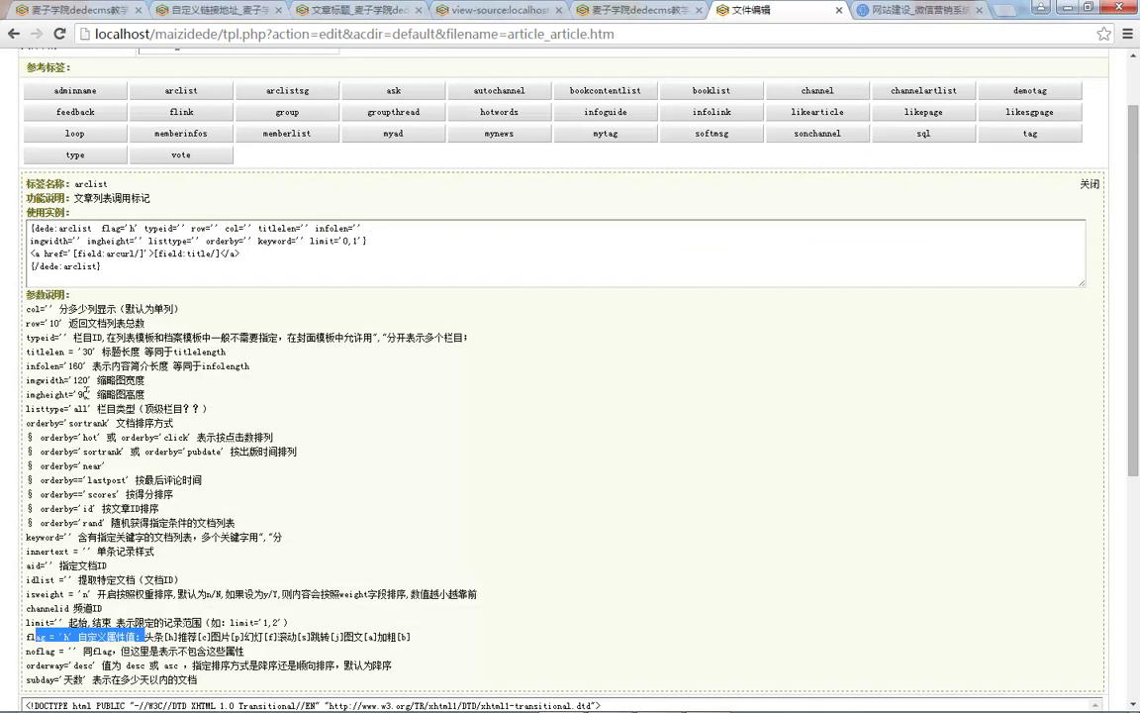
scroll(77, 426, "down", 1)
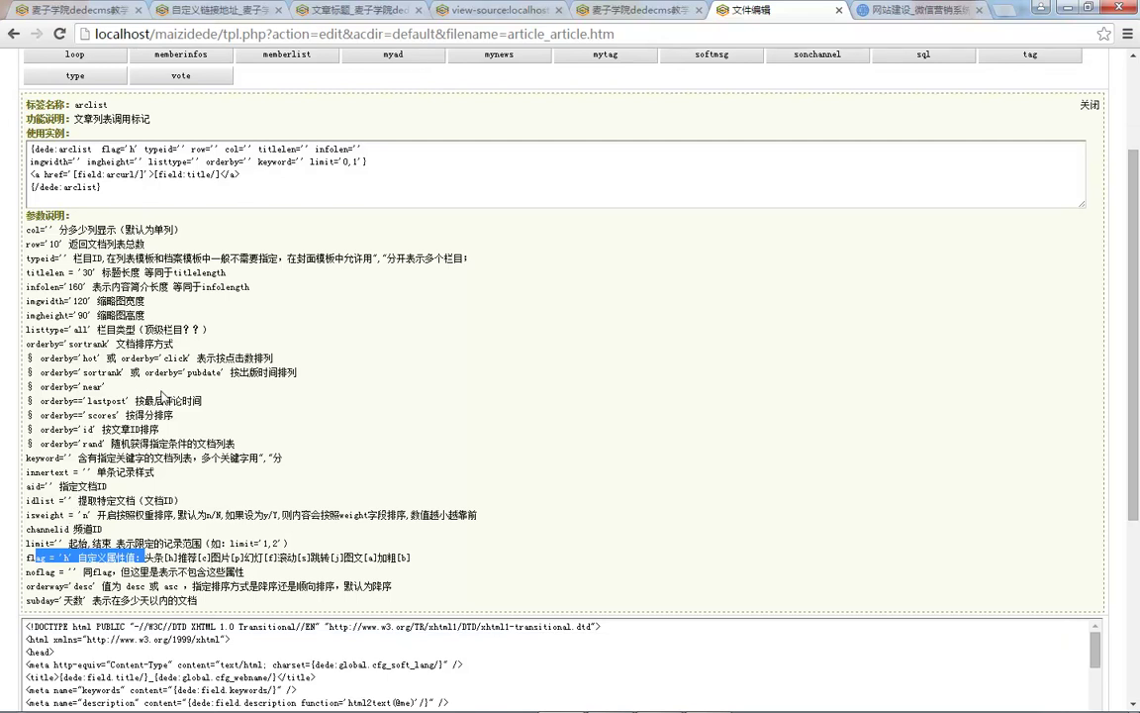
left_click_drag(94, 357, 129, 358)
left_click(132, 372)
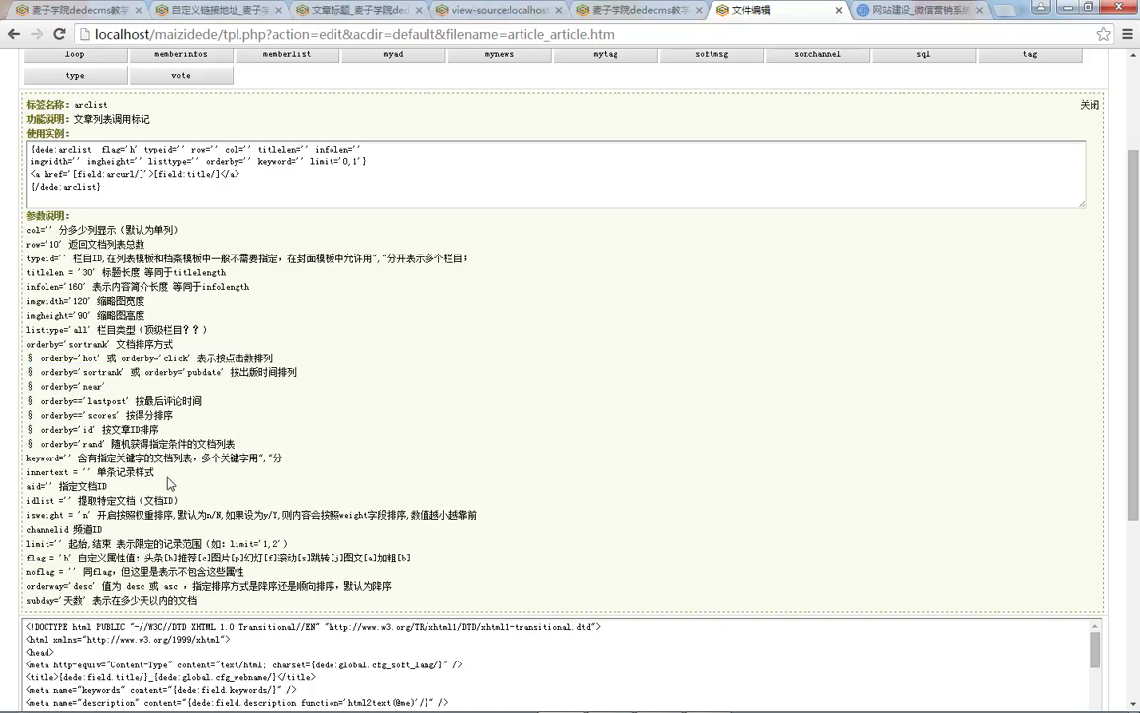
Step: Open the site's 网页基础 column page and look through its full Javascript/Ajax article list
left_click(156, 9)
left_click(303, 206)
scroll(280, 354, "down", 4)
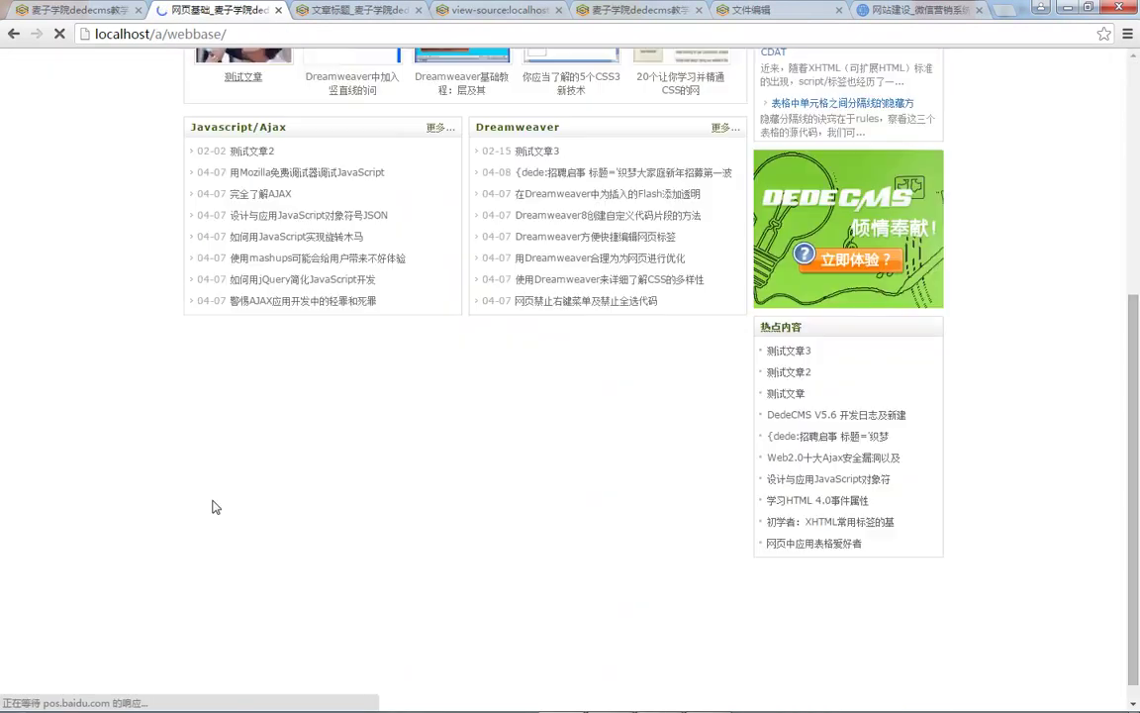
left_click(441, 129)
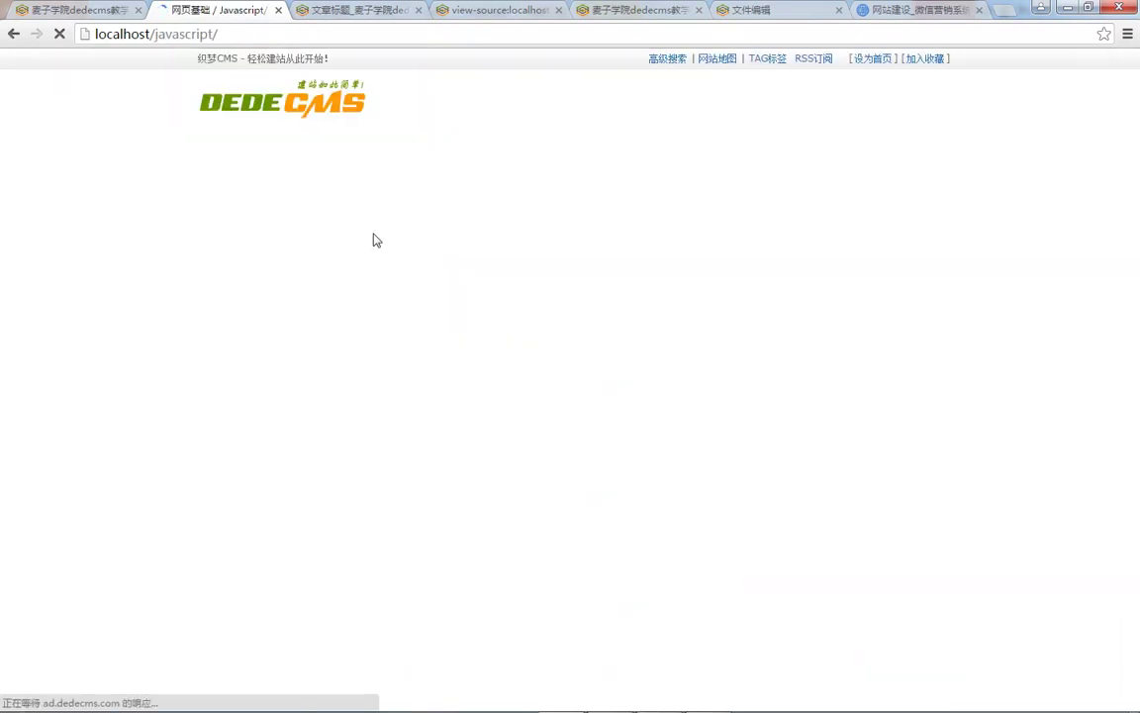
scroll(393, 445, "down", 1)
scroll(393, 444, "up", 1)
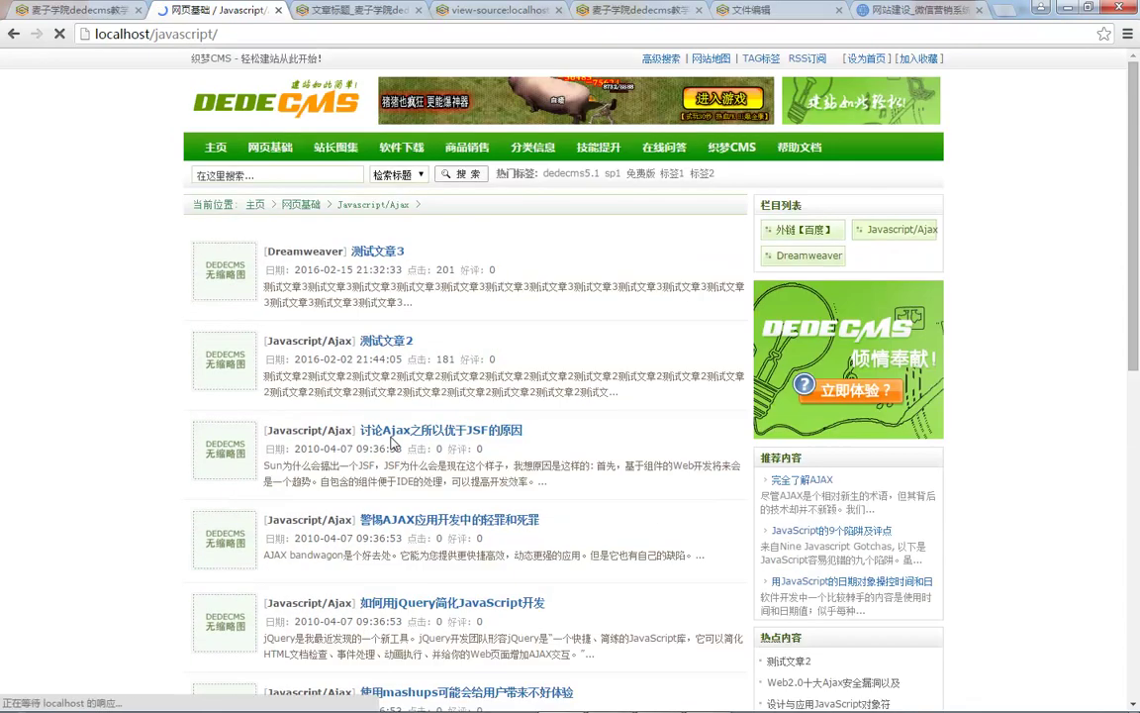
Step: Return to the blank article form in the backend and enter the article title 在文章中加入投票内容
left_click(87, 9)
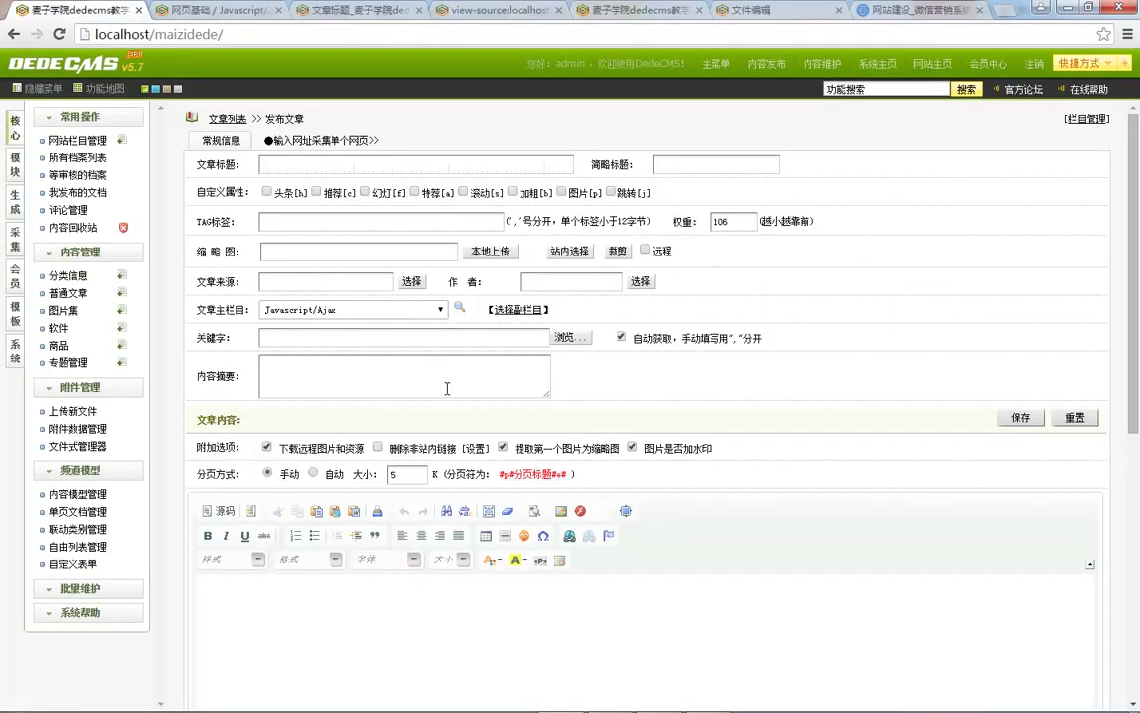
scroll(446, 395, "down", 8)
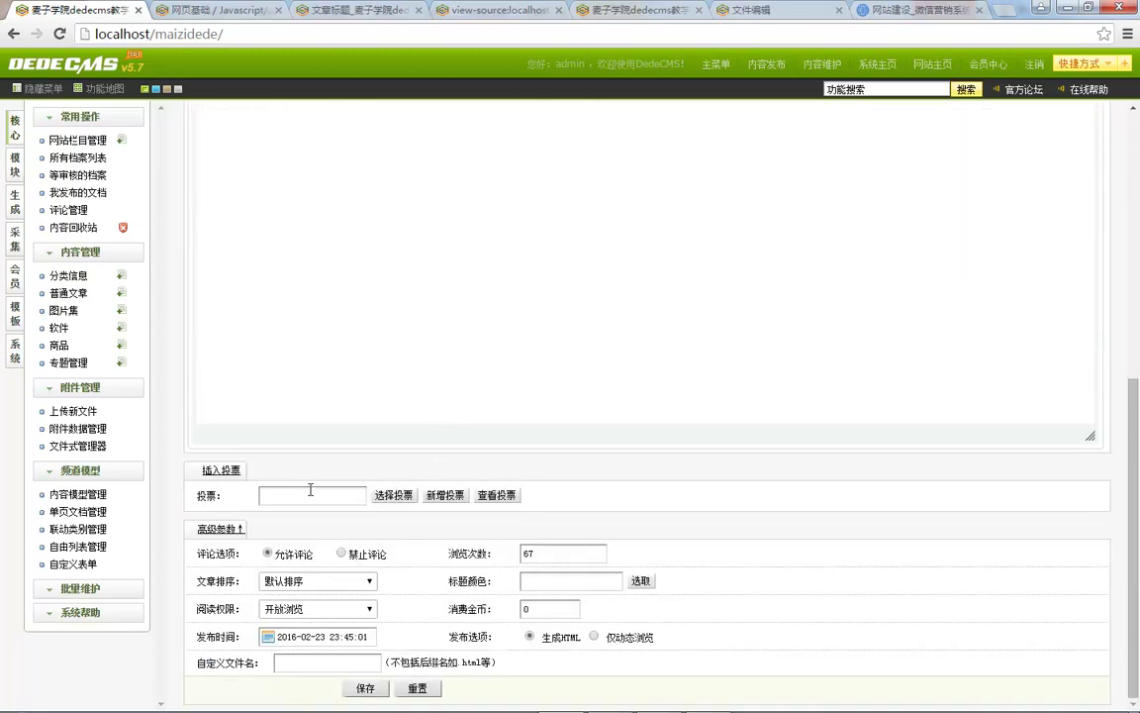
scroll(309, 490, "up", 10)
left_click(322, 166)
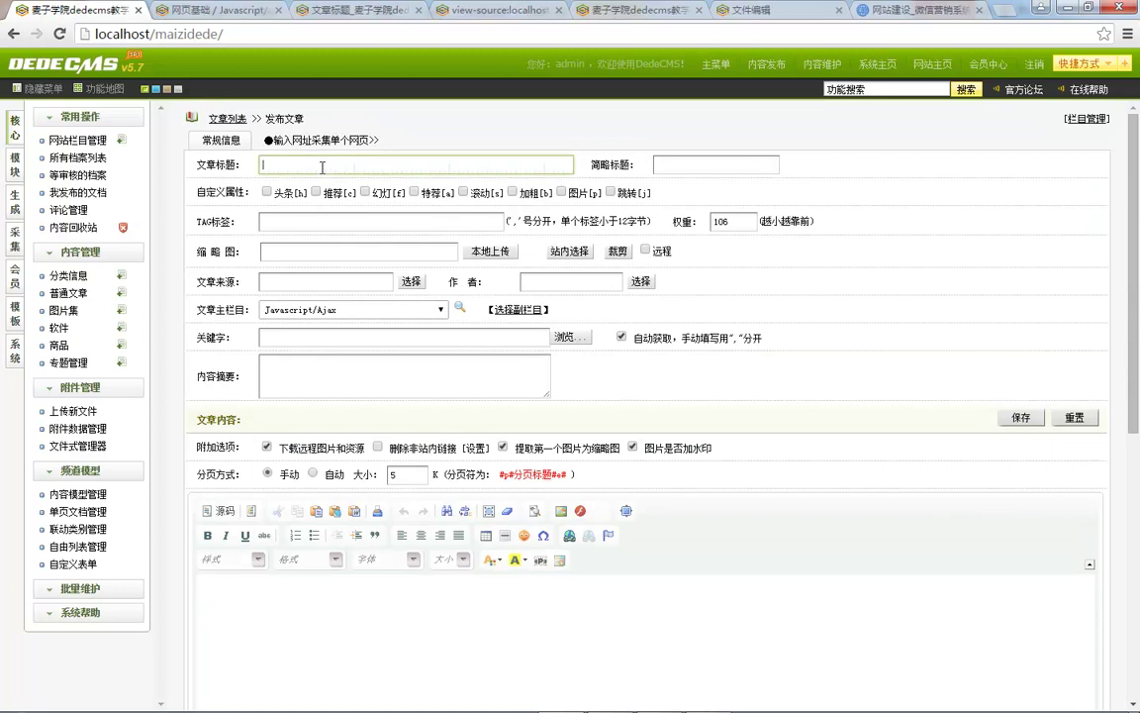
type("在文章")
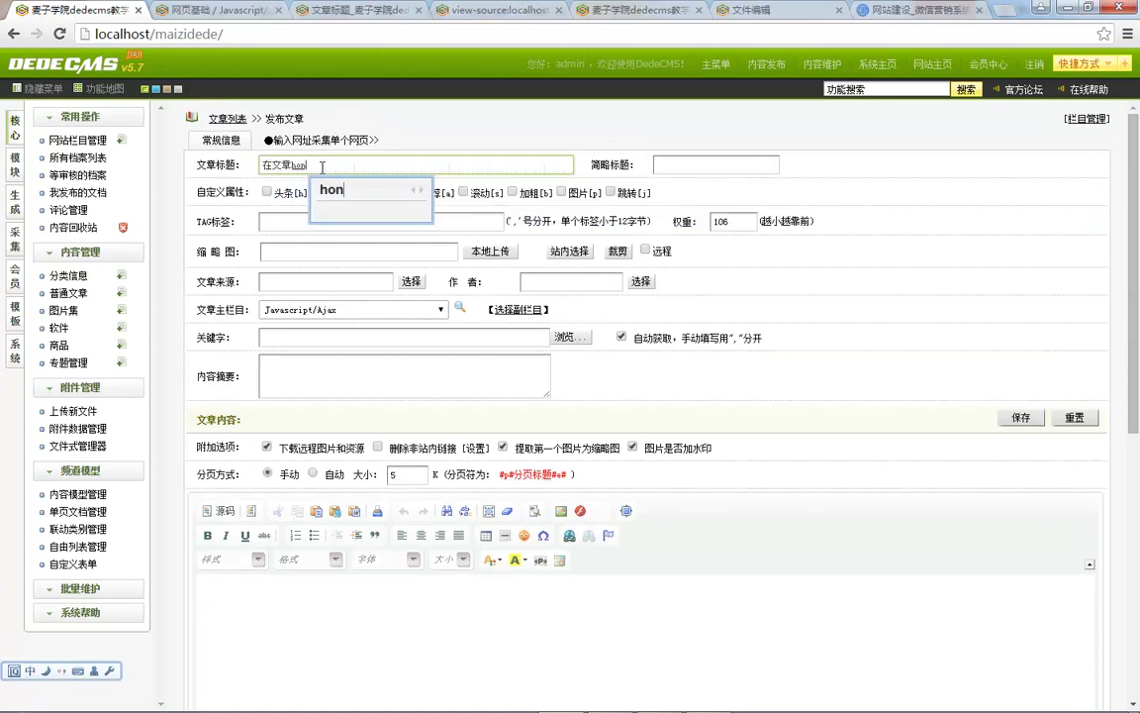
type("中加入toub")
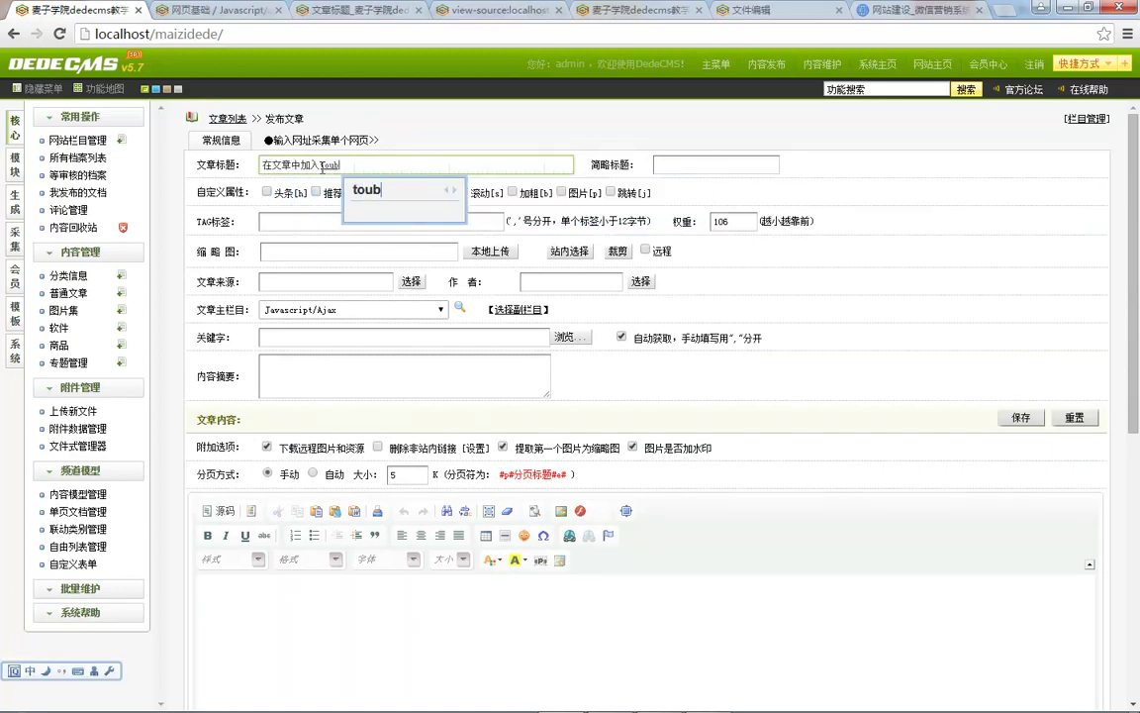
key("BackSpace")
type("piaoneirong")
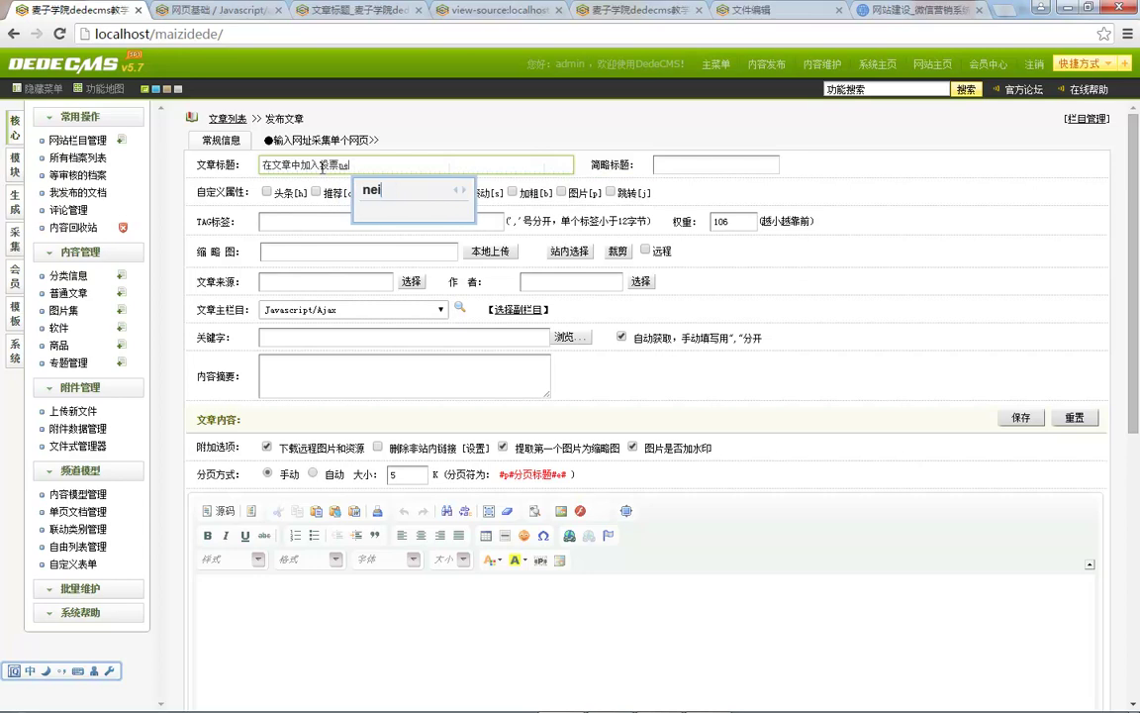
key("space")
Step: Copy the article title and fill the article body with many repeated pastes of it
key("ctrl+a")
key("ctrl+c")
scroll(445, 574, "down", 2)
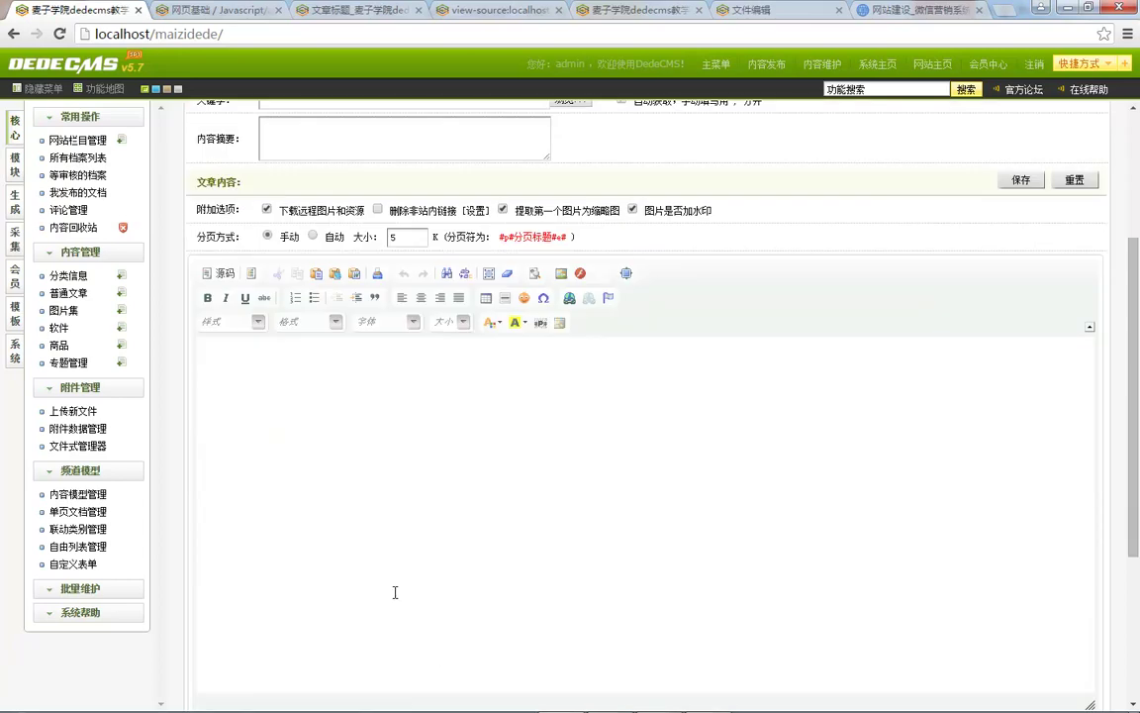
left_click(395, 593)
key("ctrl+v")
key("ctrl+v")
key("ctrl+v")
key("ctrl+v")
key("ctrl+v")
key("ctrl+v")
key("ctrl+v")
key("ctrl+v")
key("ctrl+v")
key("ctrl+v")
key("ctrl+v")
key("ctrl+v")
key("ctrl+v")
key("ctrl+v")
key("ctrl+v")
key("ctrl+v")
key("ctrl+v")
key("ctrl+v")
key("ctrl+v")
scroll(427, 487, "down", 3)
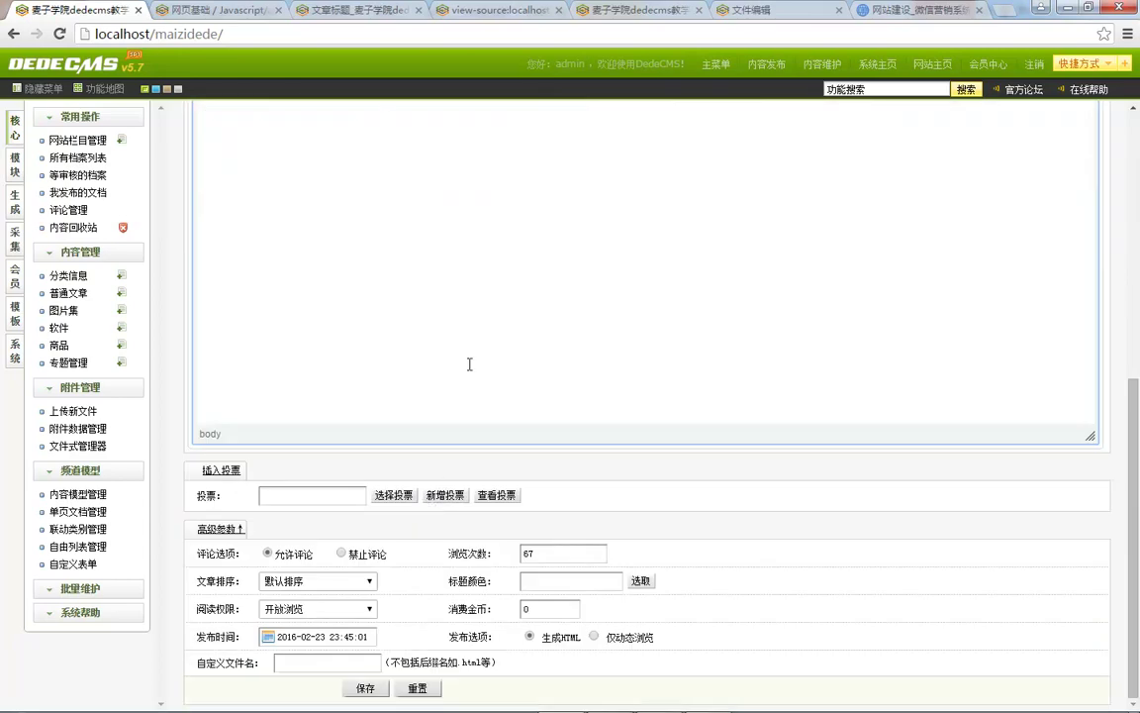
key("ctrl+v")
key("ctrl+v")
key("ctrl+v")
scroll(436, 430, "down", 3)
Step: Insert the existing vote 你是从哪儿得知本站的? into the article from the vote selection list
left_click(344, 466)
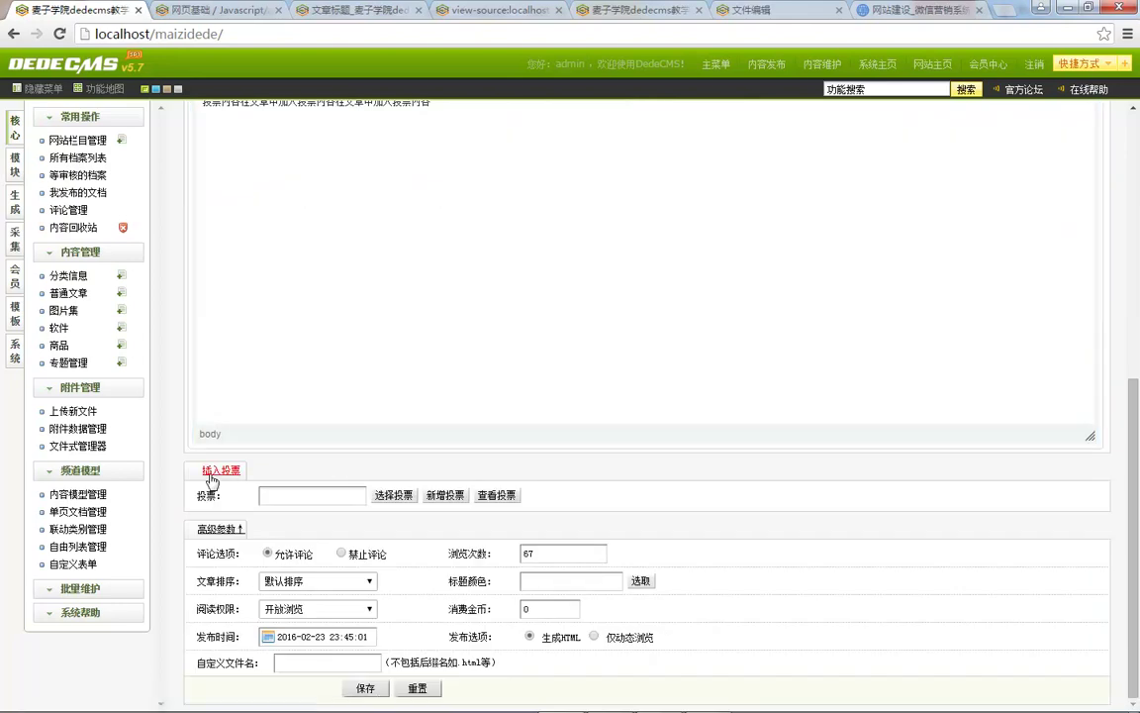
left_click(396, 494)
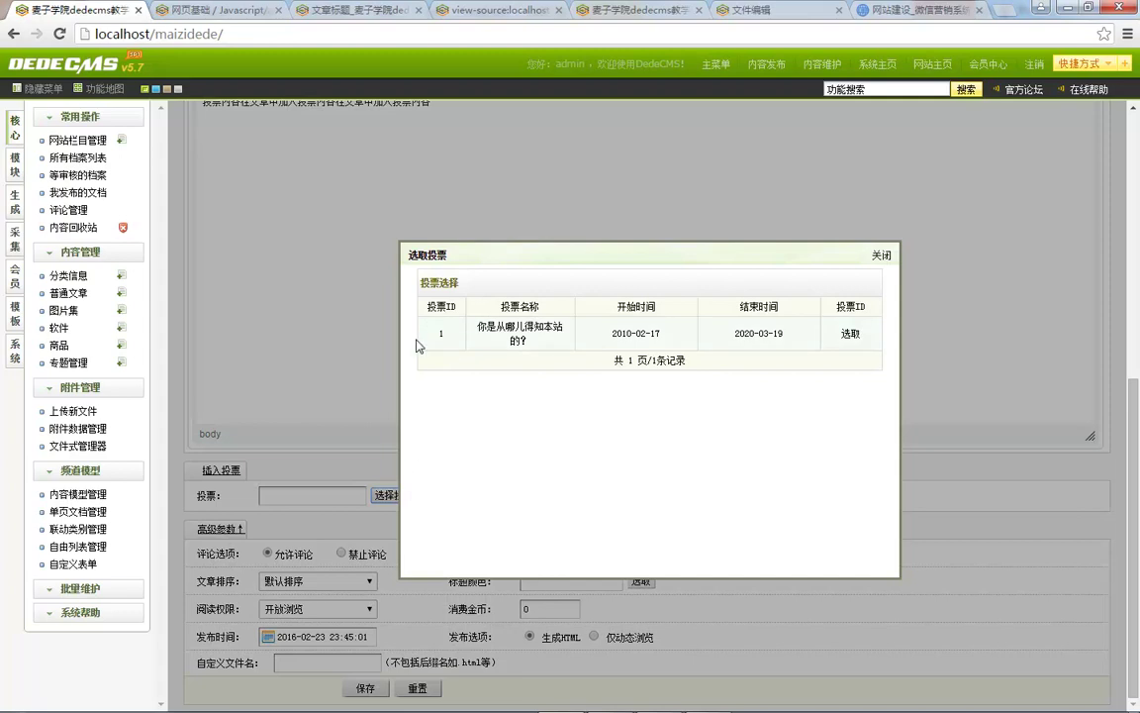
left_click(386, 495)
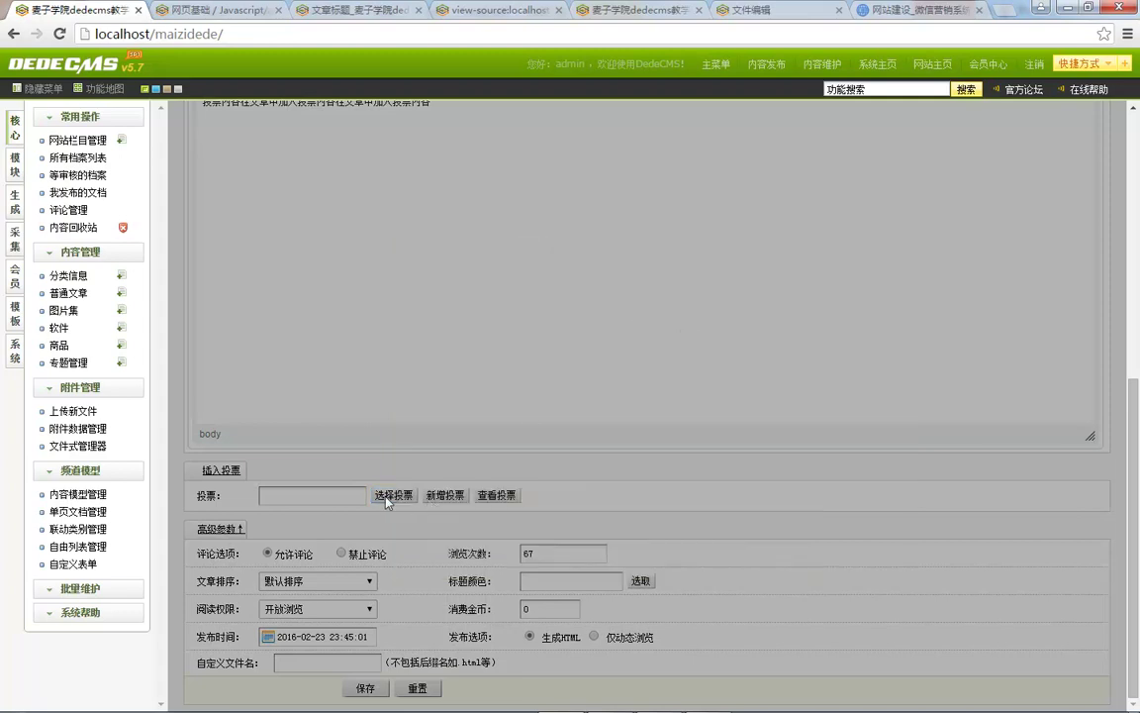
scroll(674, 389, "up", 5)
scroll(393, 515, "down", 5)
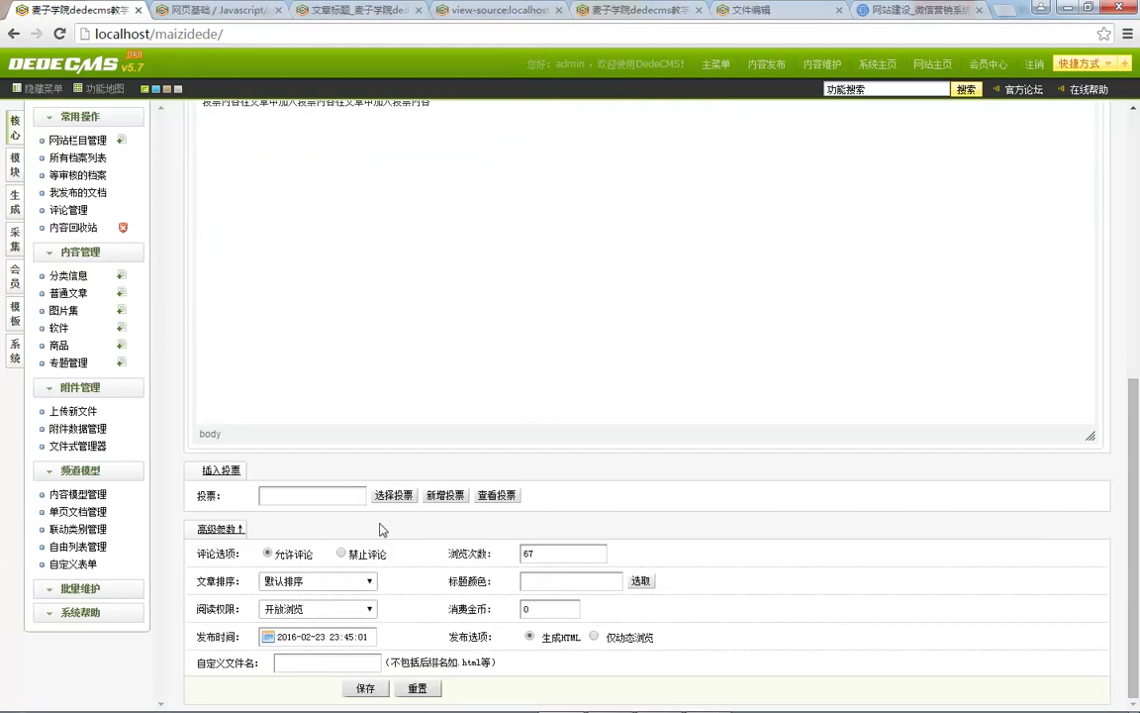
left_click(391, 498)
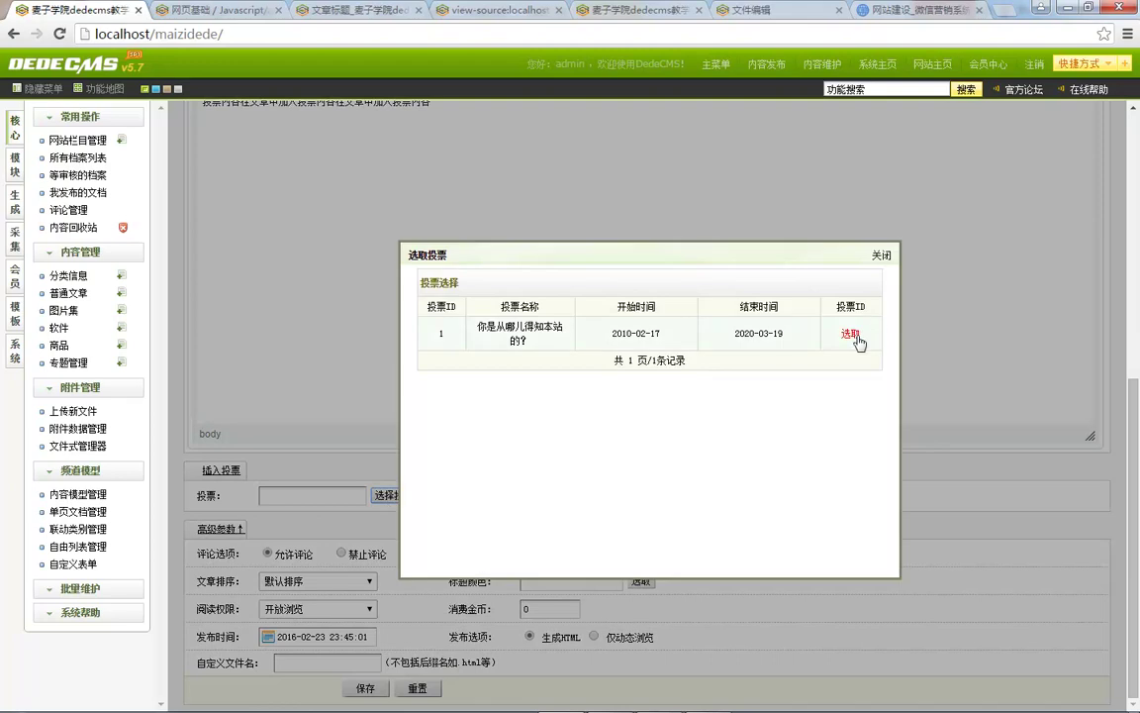
left_click(853, 334)
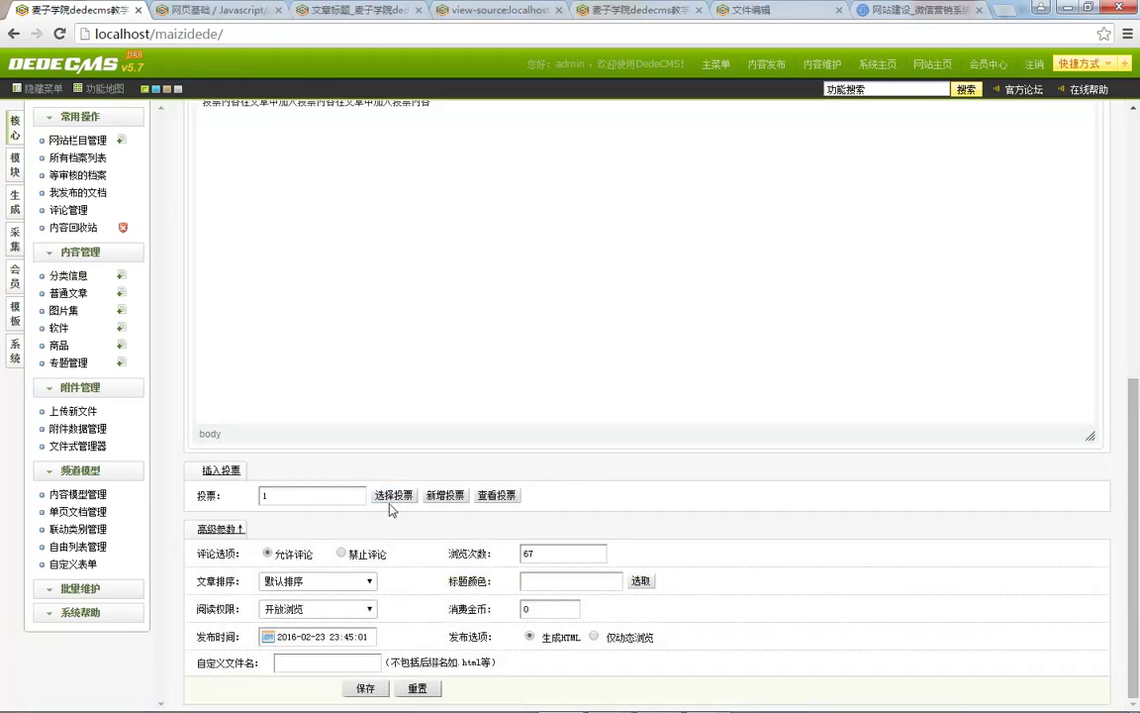
Step: Look over the form for adding a new vote and close it without creating one
left_click(445, 497)
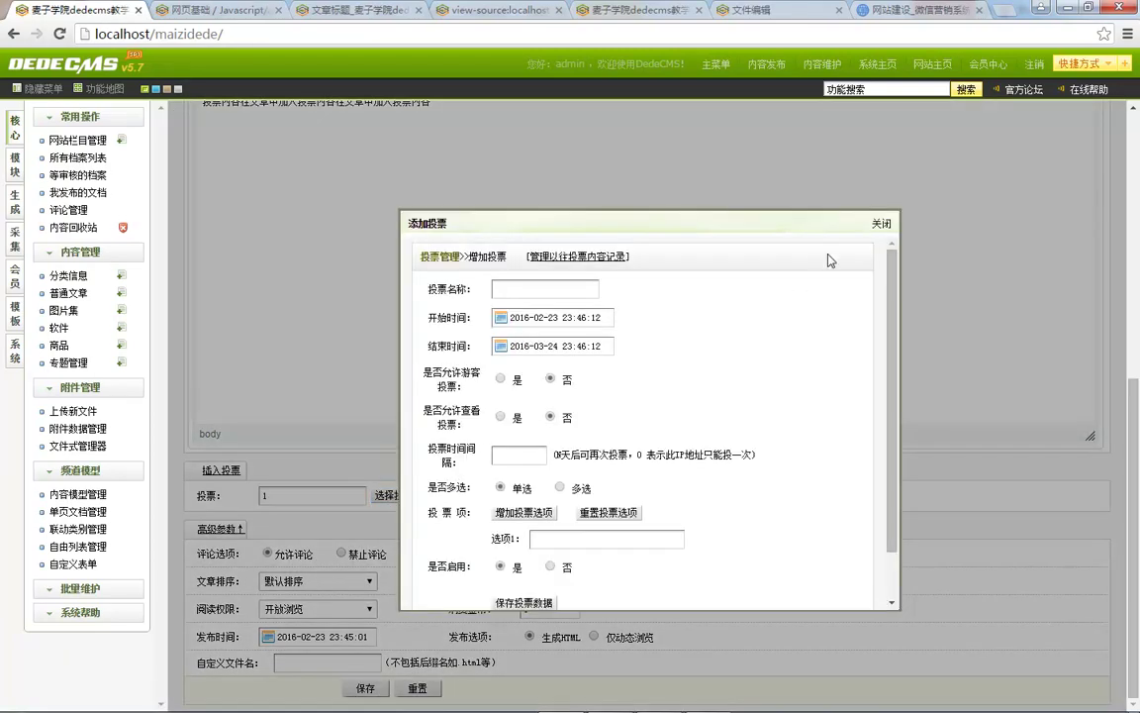
scroll(660, 351, "down", 1)
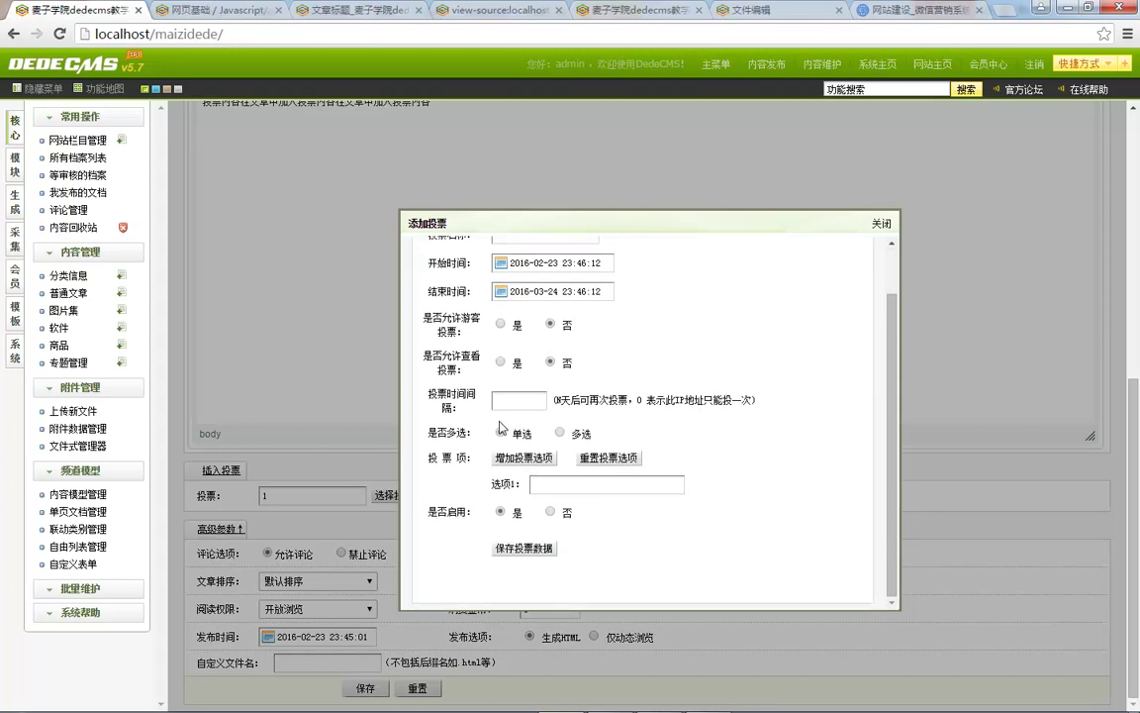
left_click(879, 224)
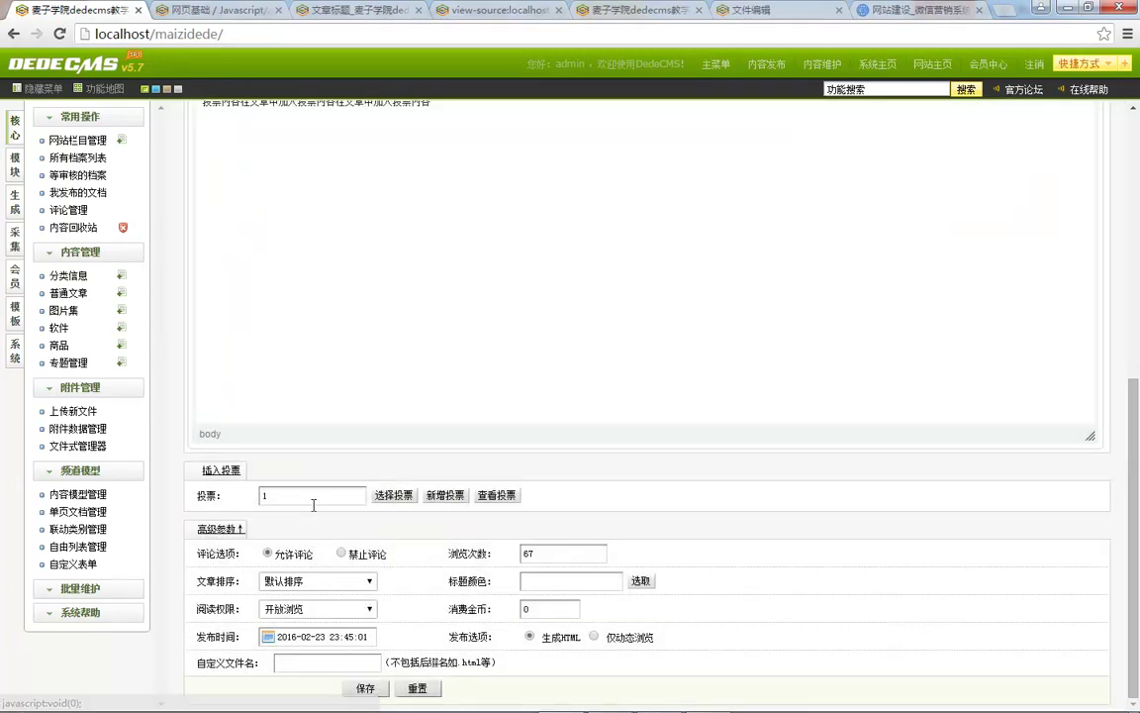
Step: Set the article's vote field to vote ID 1
left_click(268, 495)
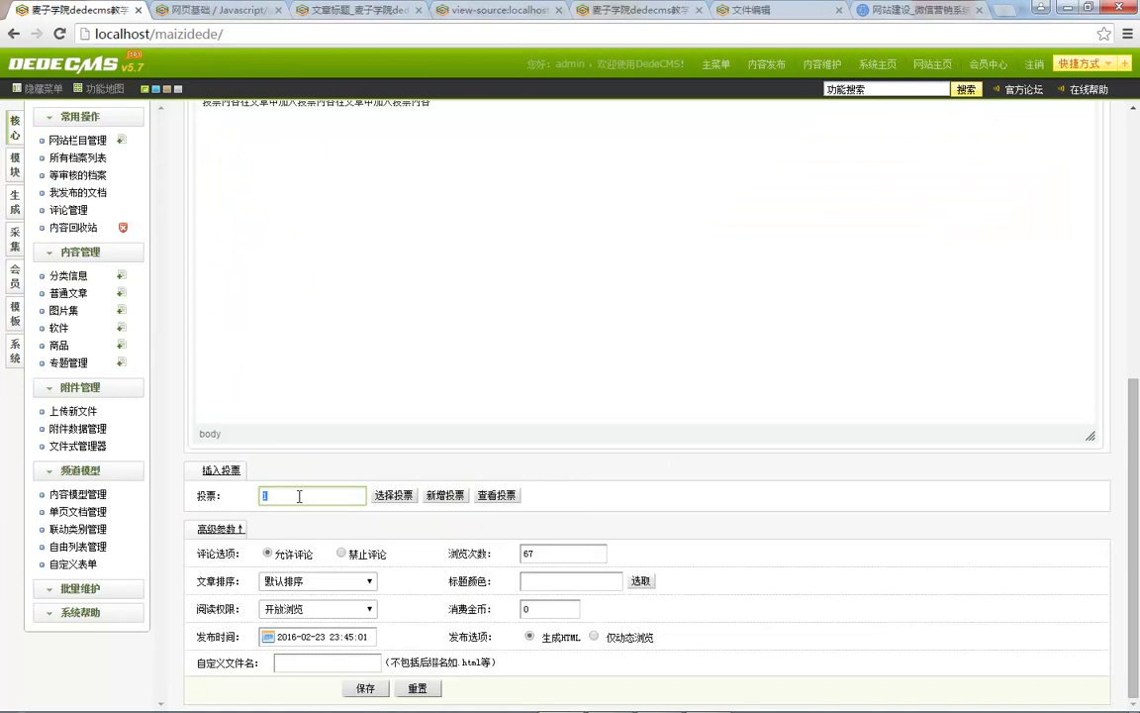
key("ctrl+a")
type("1")
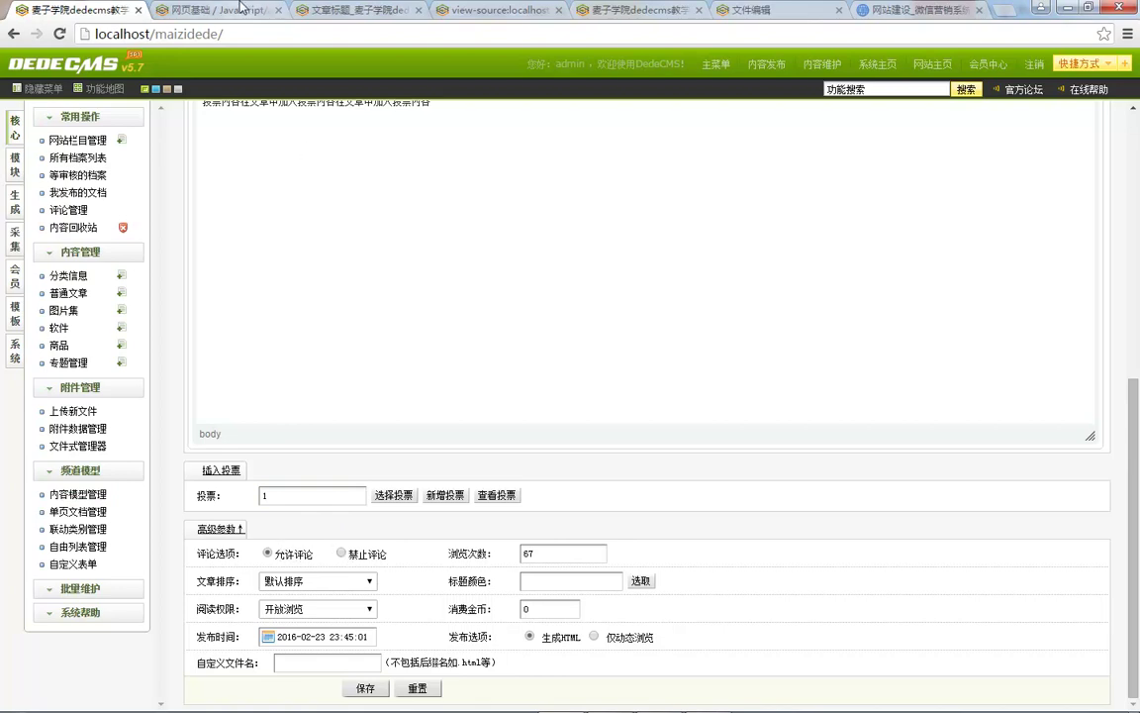
Step: Open the published article 测试文章3 on the site and examine how the vote is displayed below its content
left_click(241, 8)
left_click(347, 253)
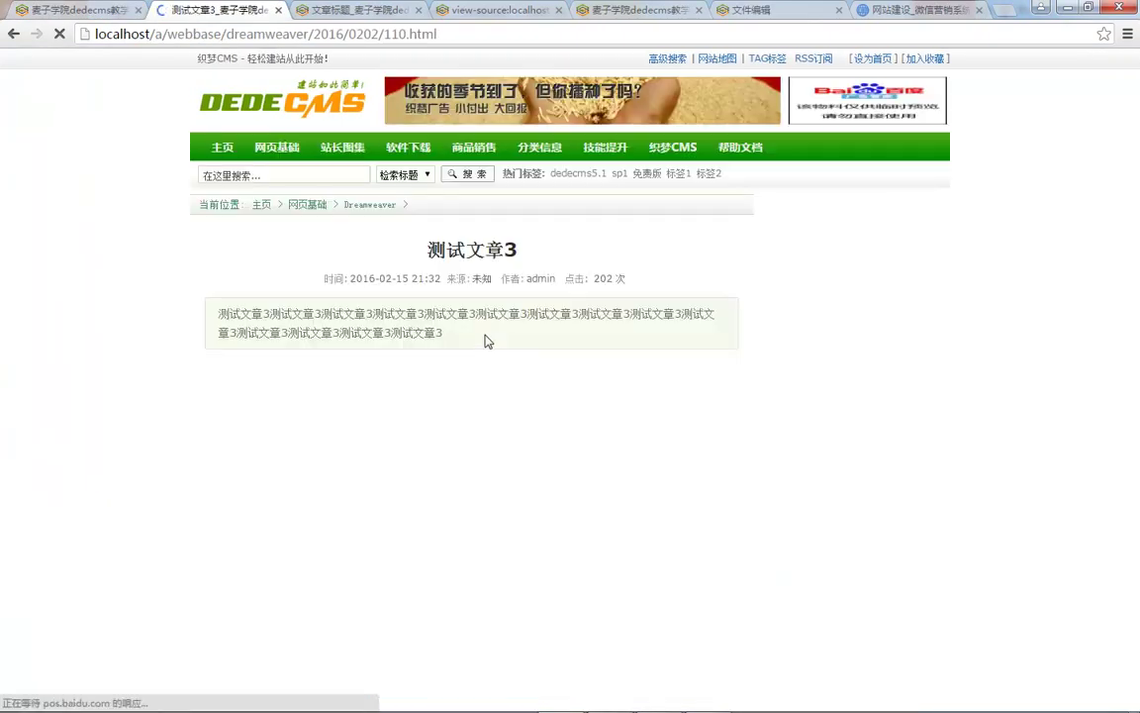
scroll(485, 342, "down", 3)
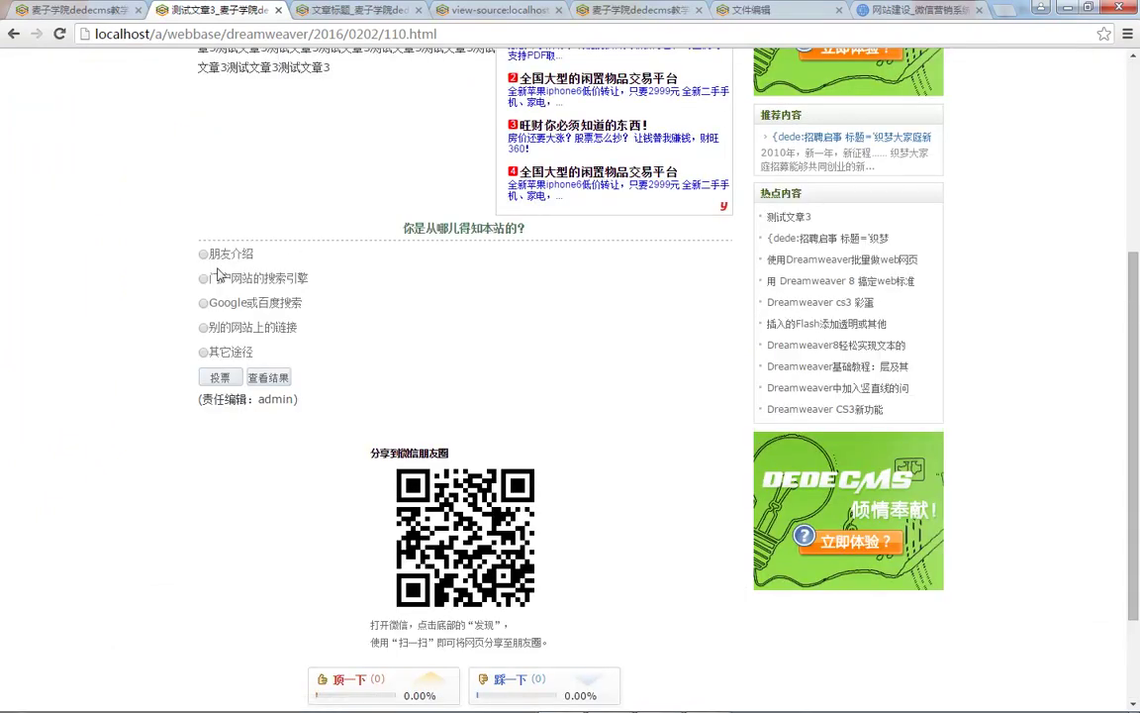
scroll(245, 473, "up", 3)
scroll(247, 475, "down", 3)
scroll(282, 374, "up", 3)
scroll(285, 376, "down", 1)
scroll(252, 462, "up", 2)
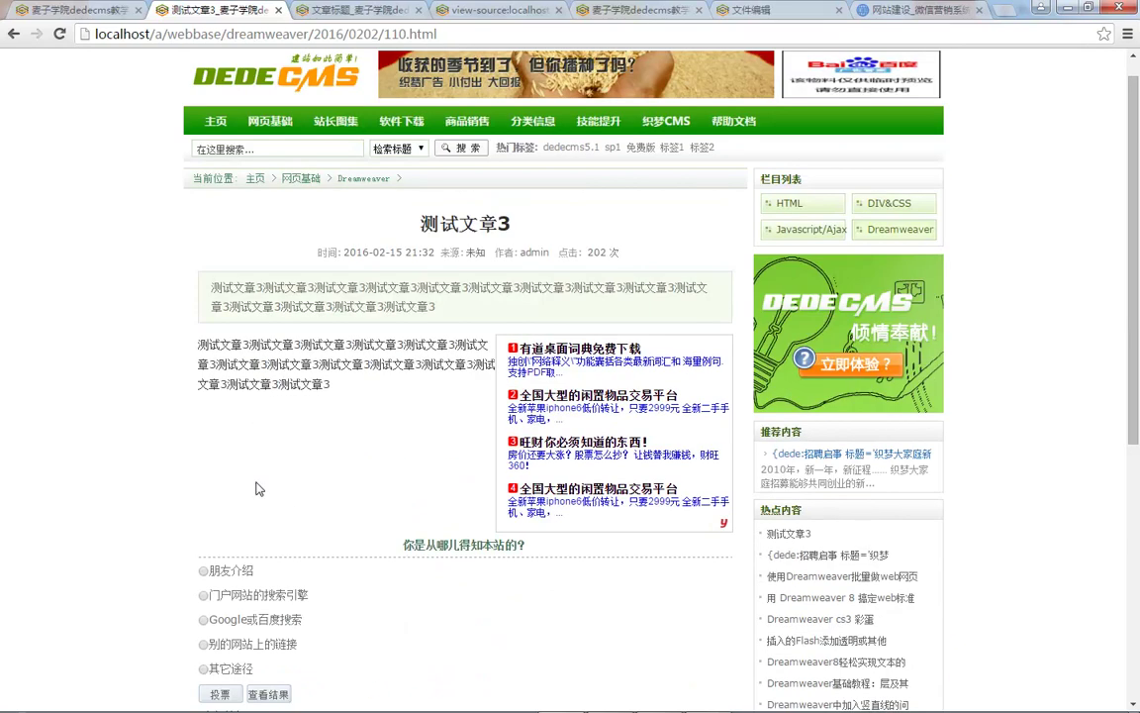
scroll(252, 462, "down", 4)
scroll(252, 368, "down", 2)
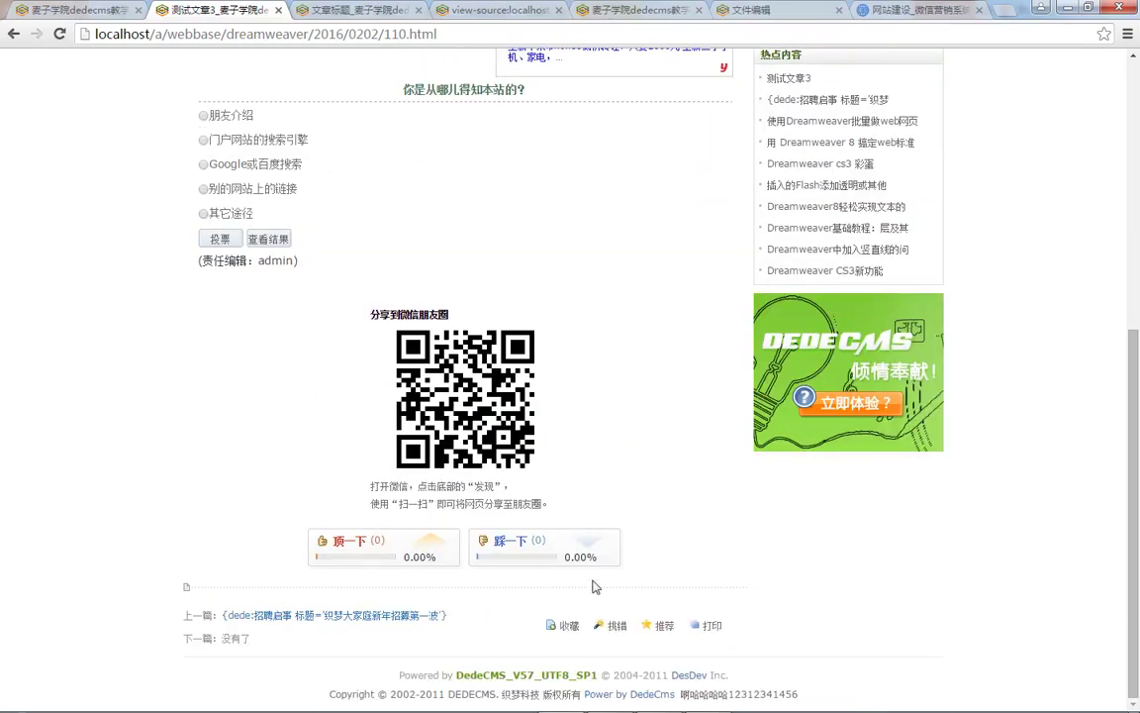
scroll(517, 517, "up", 5)
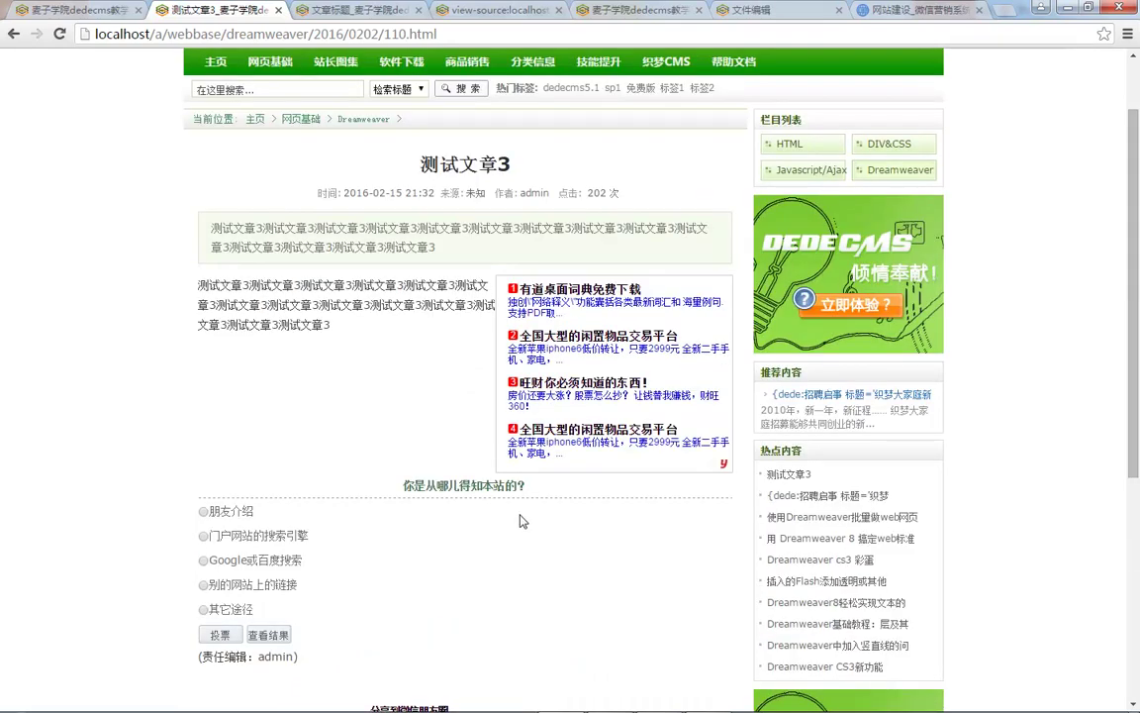
Step: Return to the article form in the backend and save the article with its vote to publish it
left_click(125, 8)
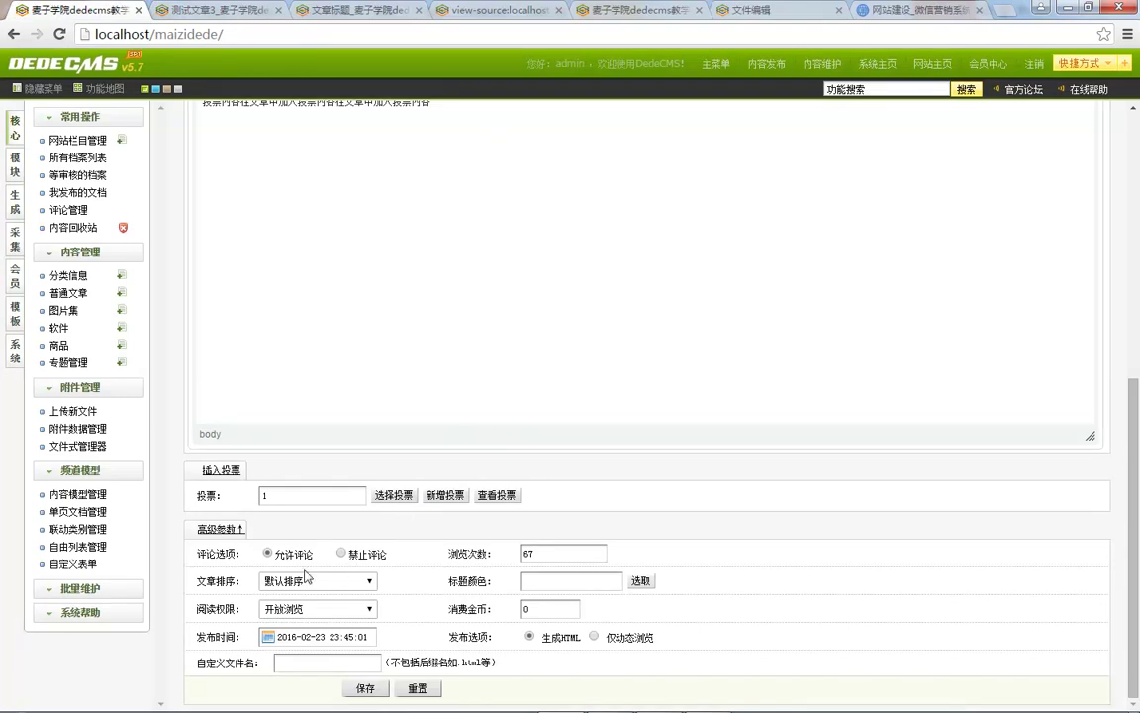
scroll(347, 619, "up", 1)
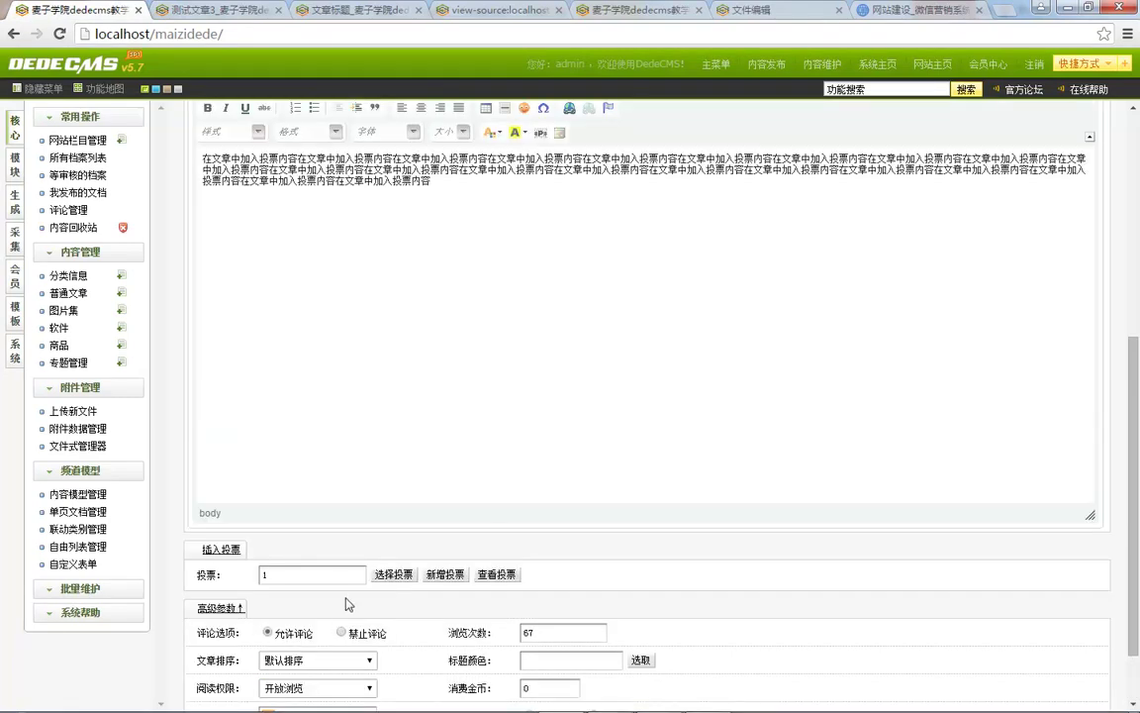
scroll(386, 493, "down", 1)
left_click(366, 689)
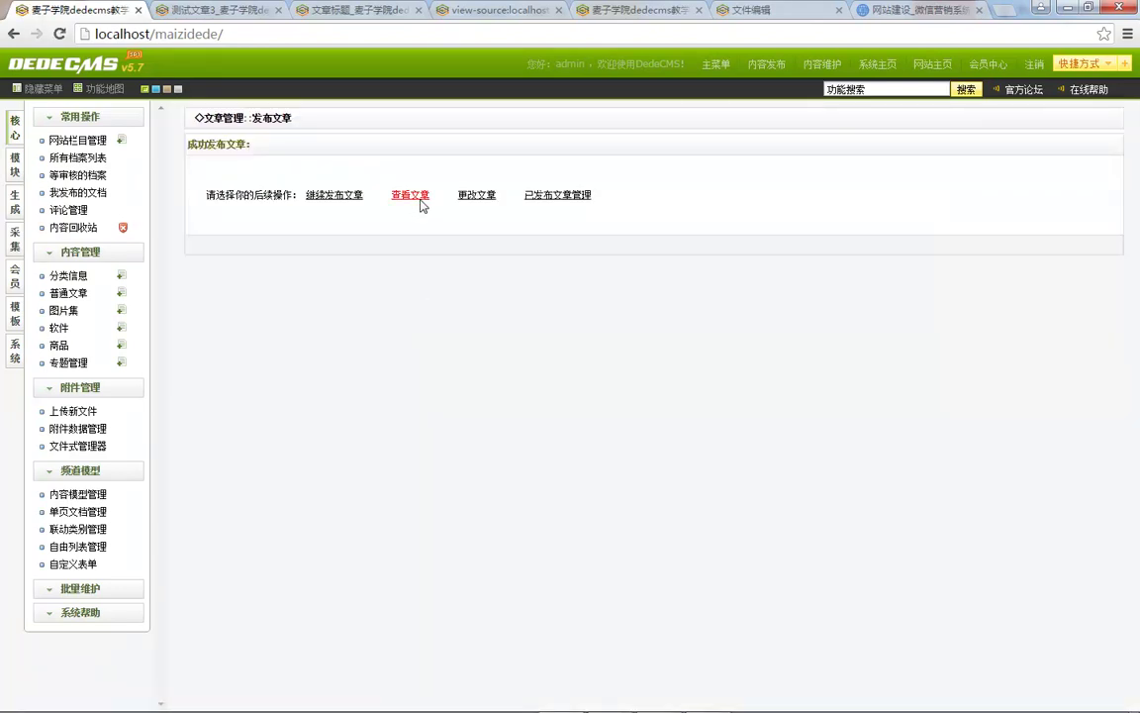
Step: View the newly published article and check the vote below its body text
left_click(416, 198)
scroll(326, 377, "down", 1)
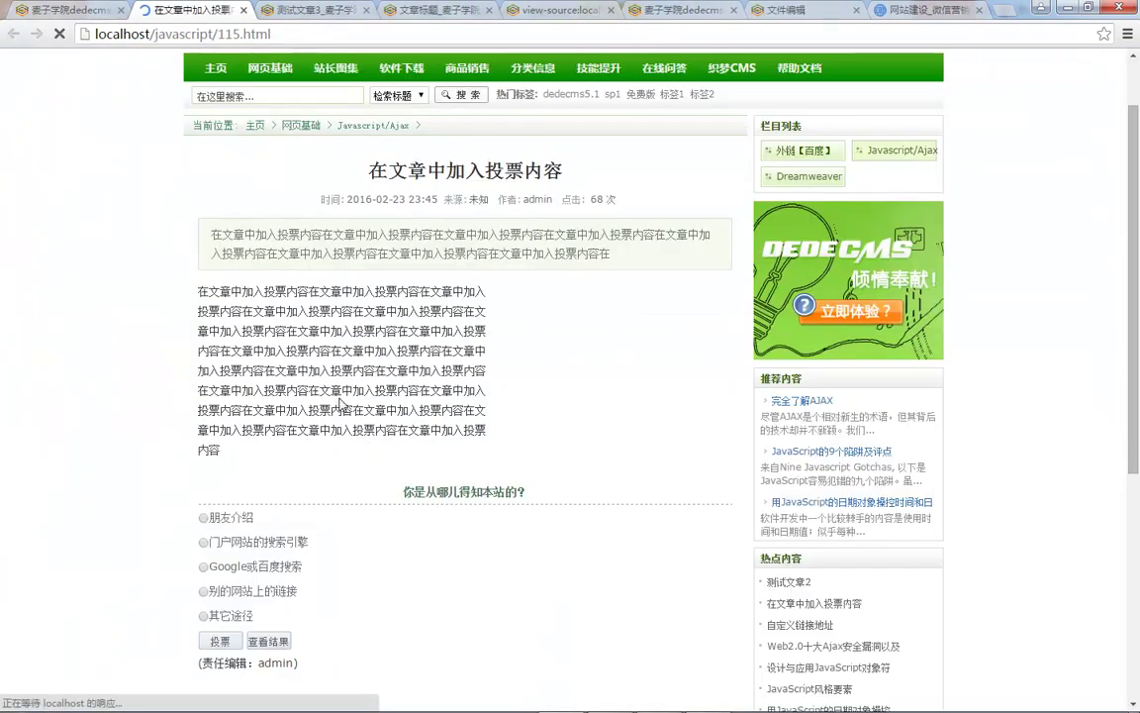
scroll(339, 406, "down", 6)
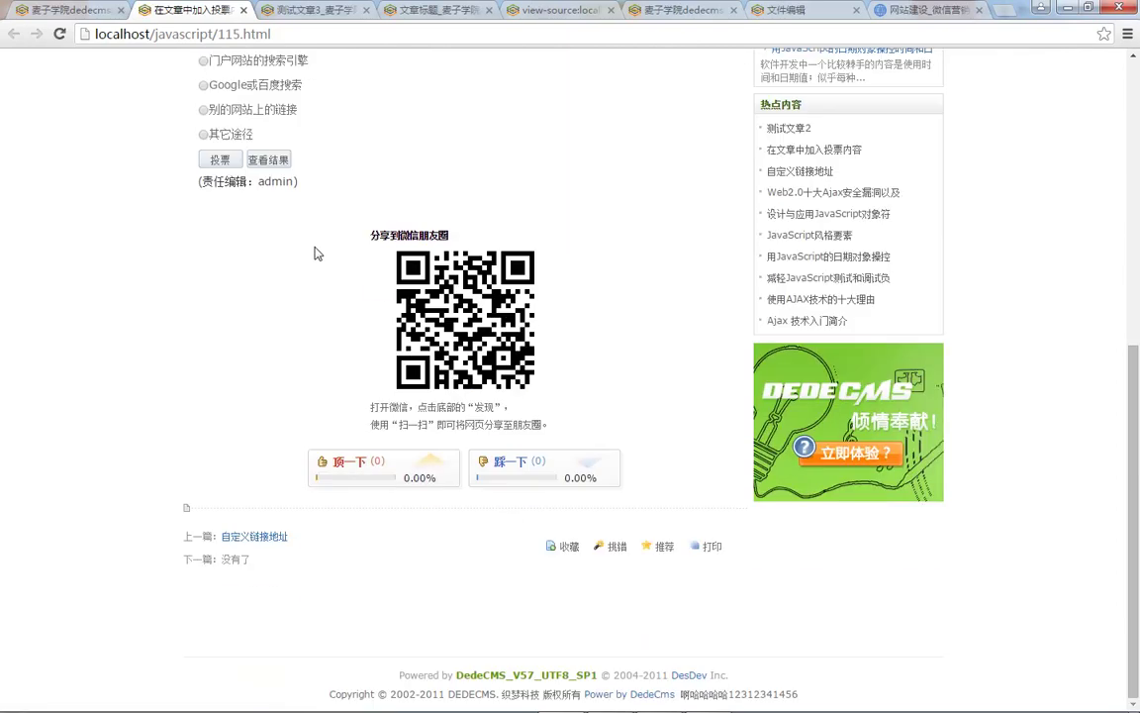
Step: Open the 互动设置 section of the backend's 系统基本参数 and examine the comment review, duplicate title and comment-banning options
left_click(70, 10)
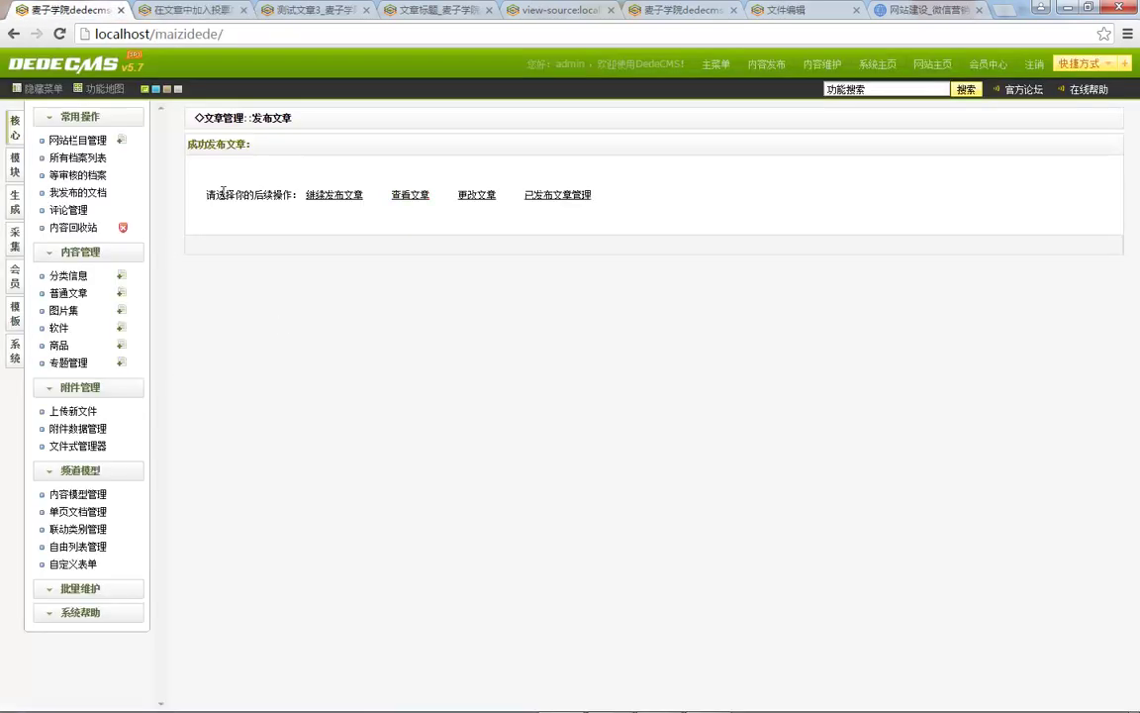
left_click(14, 349)
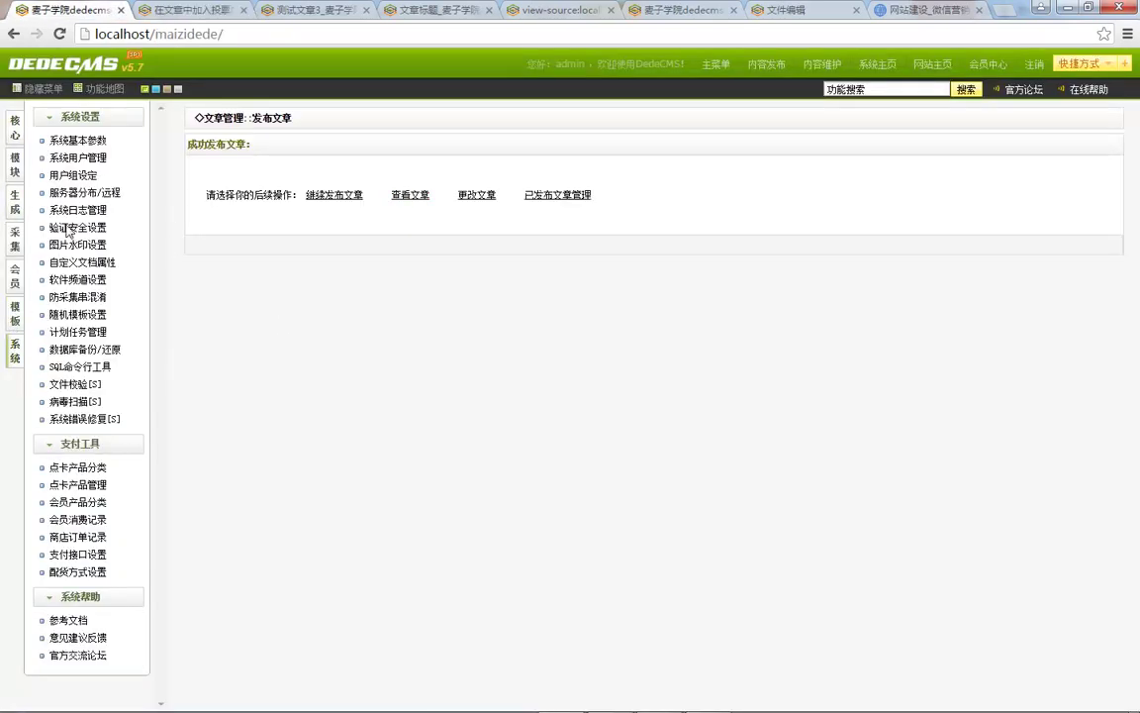
left_click(87, 144)
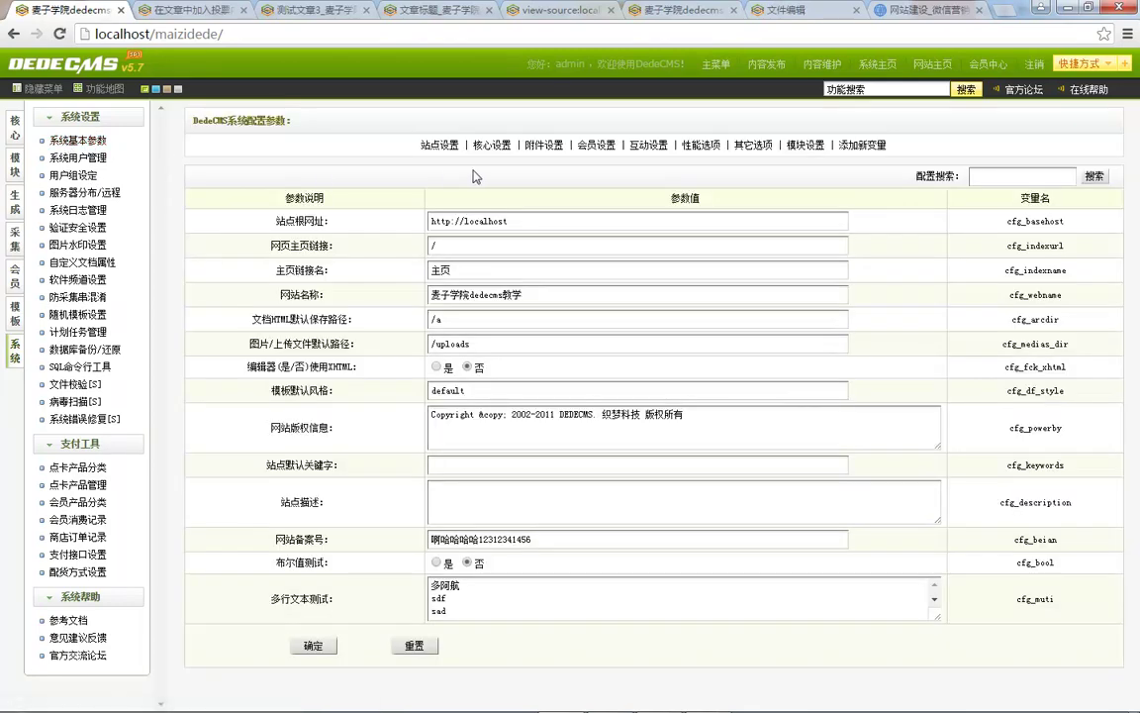
left_click(646, 144)
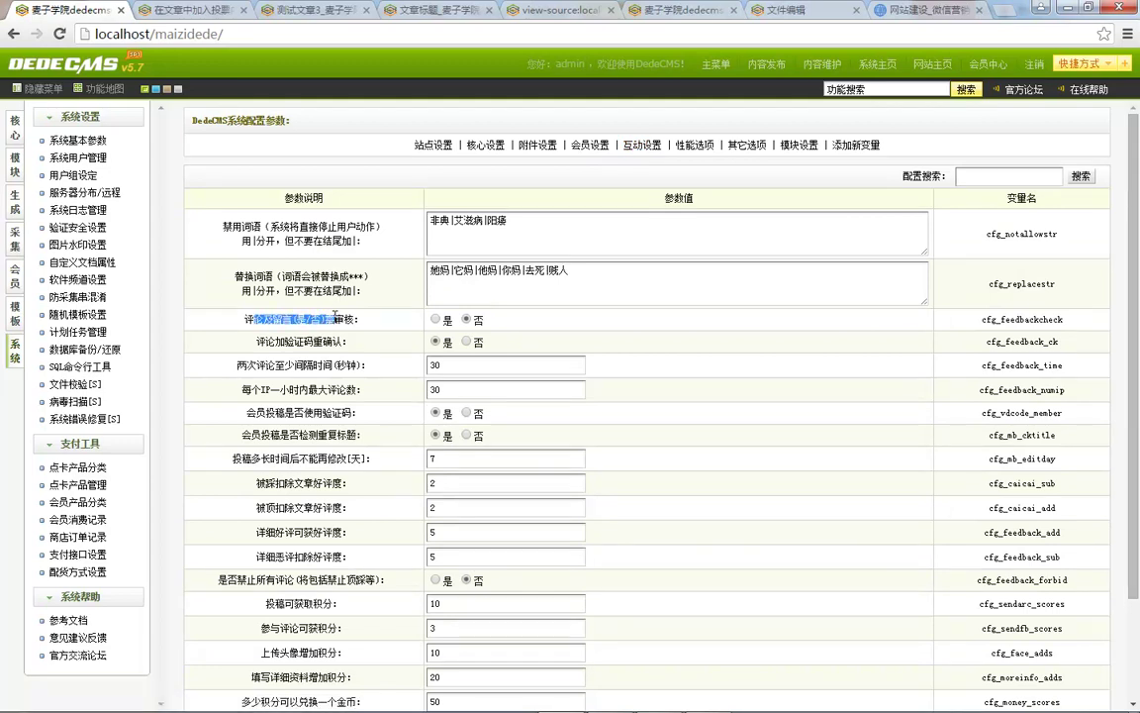
left_click_drag(335, 315, 369, 317)
left_click_drag(262, 435, 303, 435)
scroll(297, 416, "down", 2)
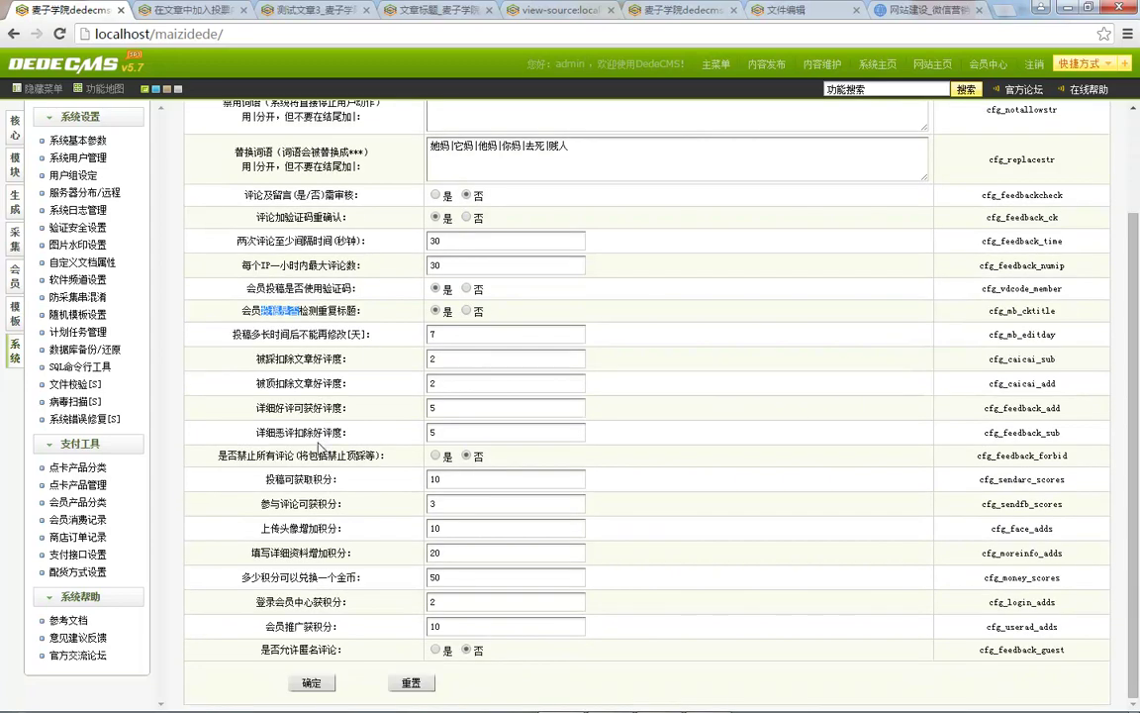
left_click_drag(228, 456, 270, 458)
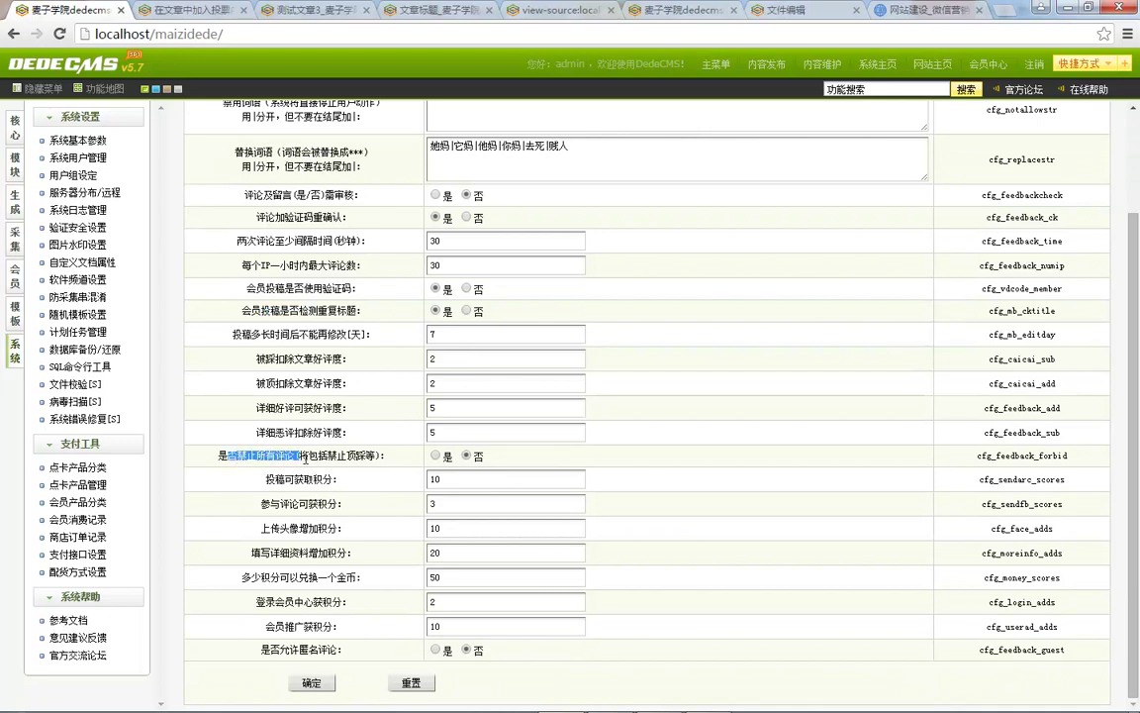
Step: Save the 互动设置 parameters with 是否禁止所有评论 left at 否, and look at the published vote article
left_click(345, 467)
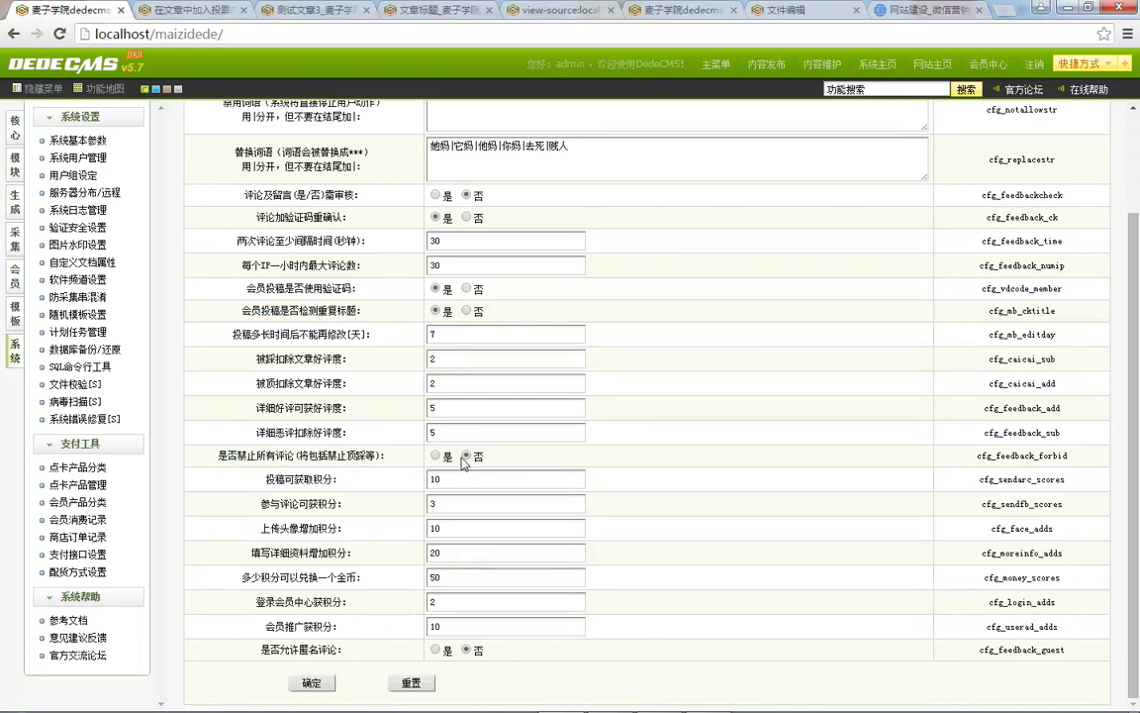
left_click(307, 683)
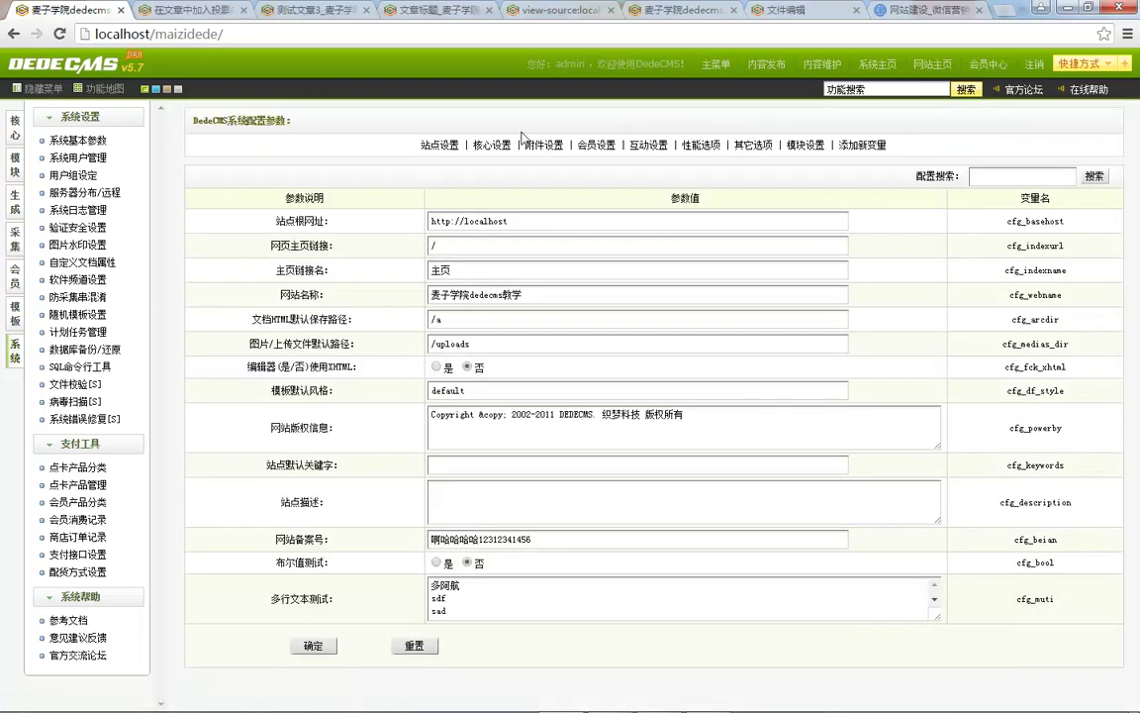
left_click(201, 13)
left_click(74, 12)
left_click(186, 10)
left_click(200, 33)
left_click(269, 33)
left_click(82, 17)
Step: Open 更新文档HTML in the backend and examine its column selection options
left_click(15, 198)
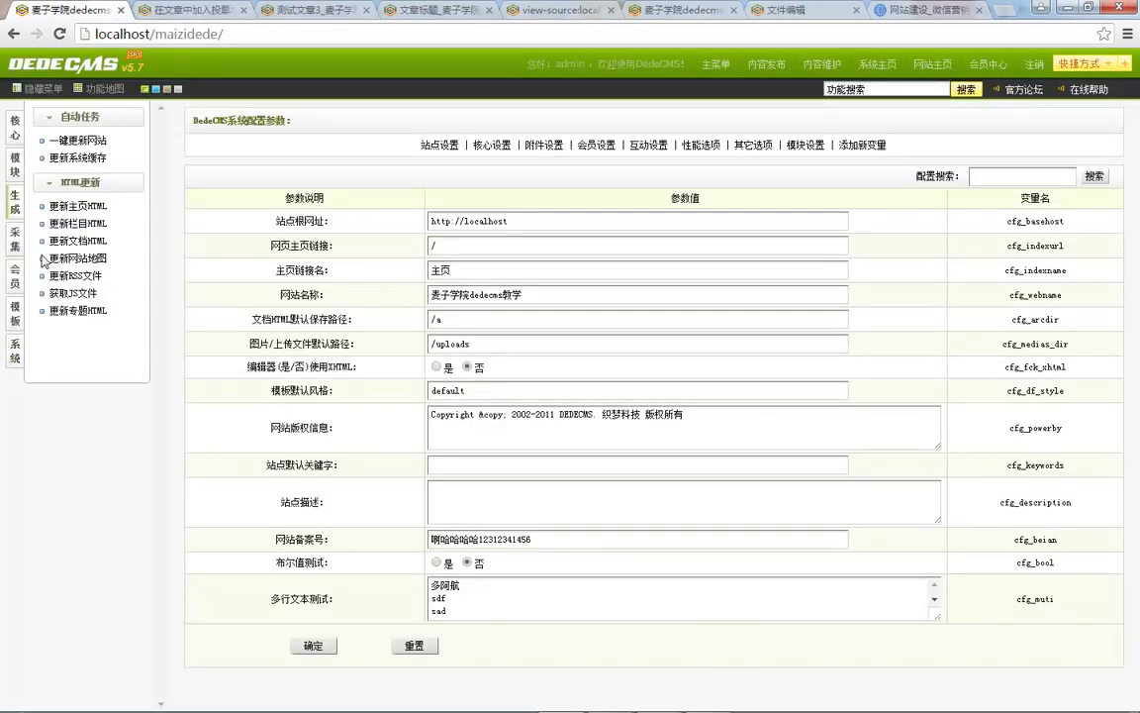
left_click(79, 240)
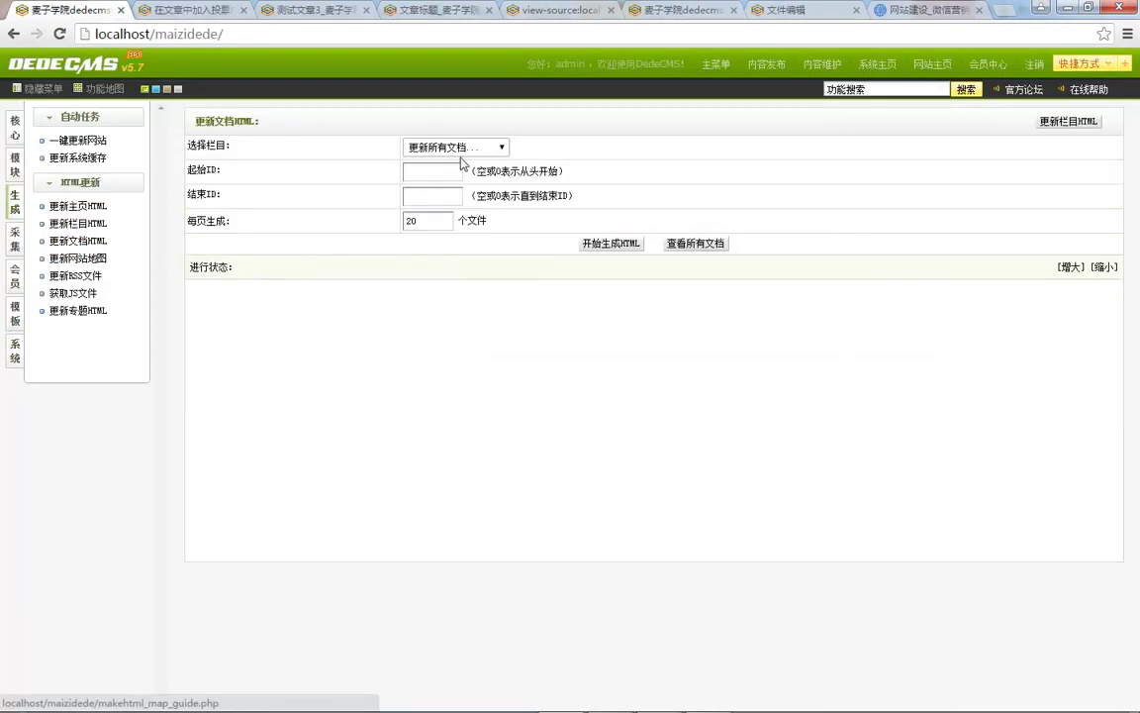
left_click(419, 146)
left_click(462, 156)
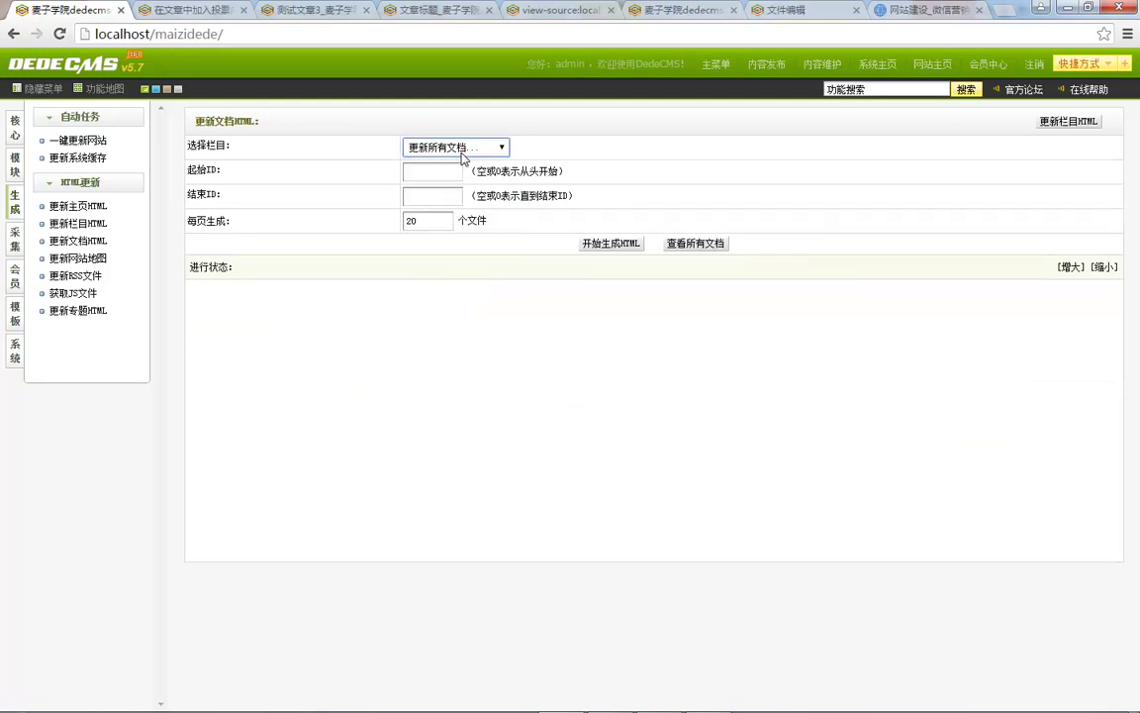
Step: Open the published article 在文章中加入投票内容 from the list of all documents and examine the area below its vote
left_click(15, 129)
left_click(96, 159)
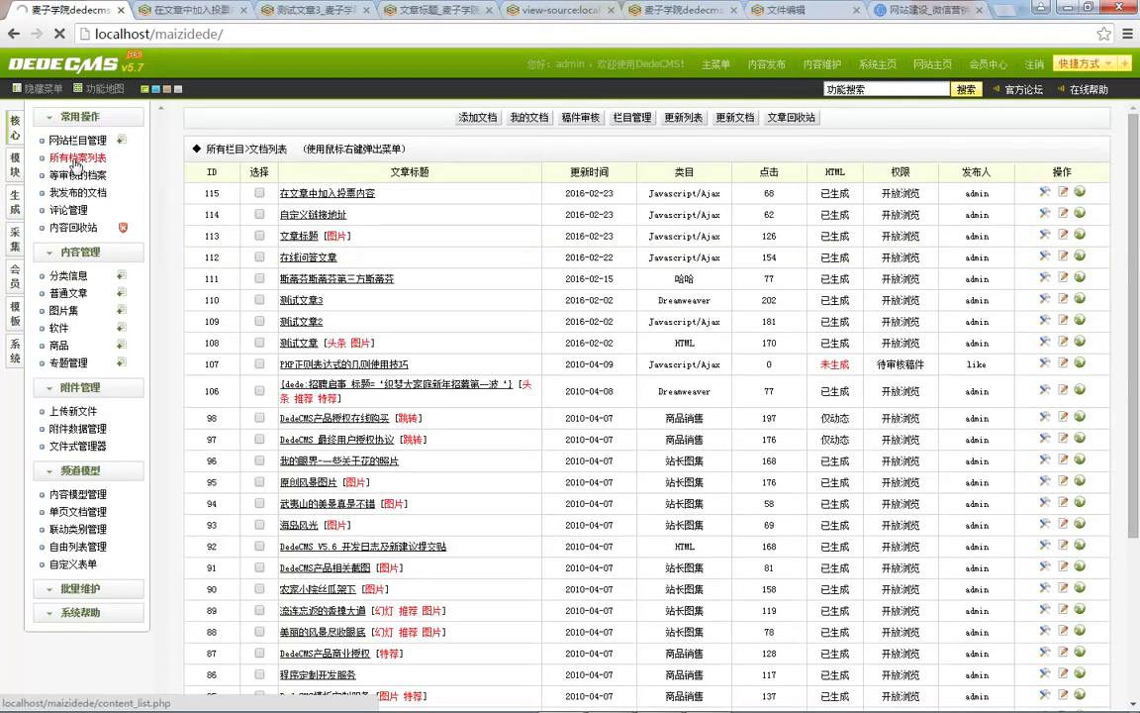
left_click(1078, 192)
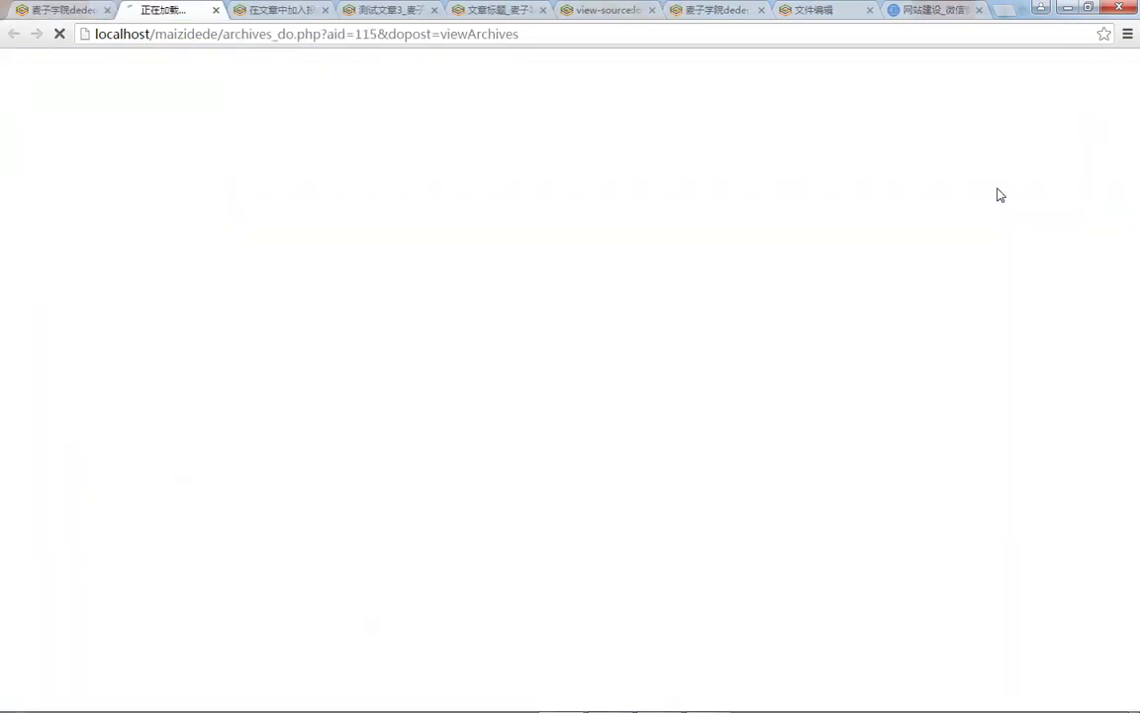
scroll(411, 265, "down", 3)
scroll(412, 270, "down", 5)
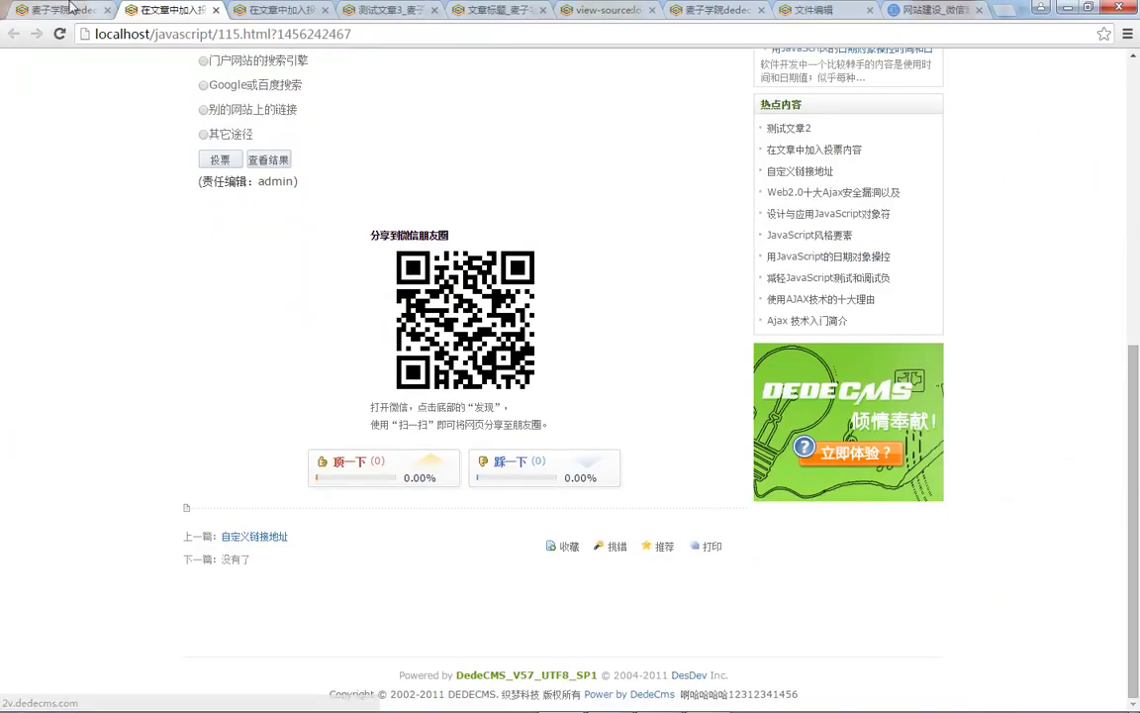
Step: Edit the article 在文章中加入投票内容 in the backend, append 1 to its body text, and save it
key("ctrl+shift+Tab")
left_click(1063, 194)
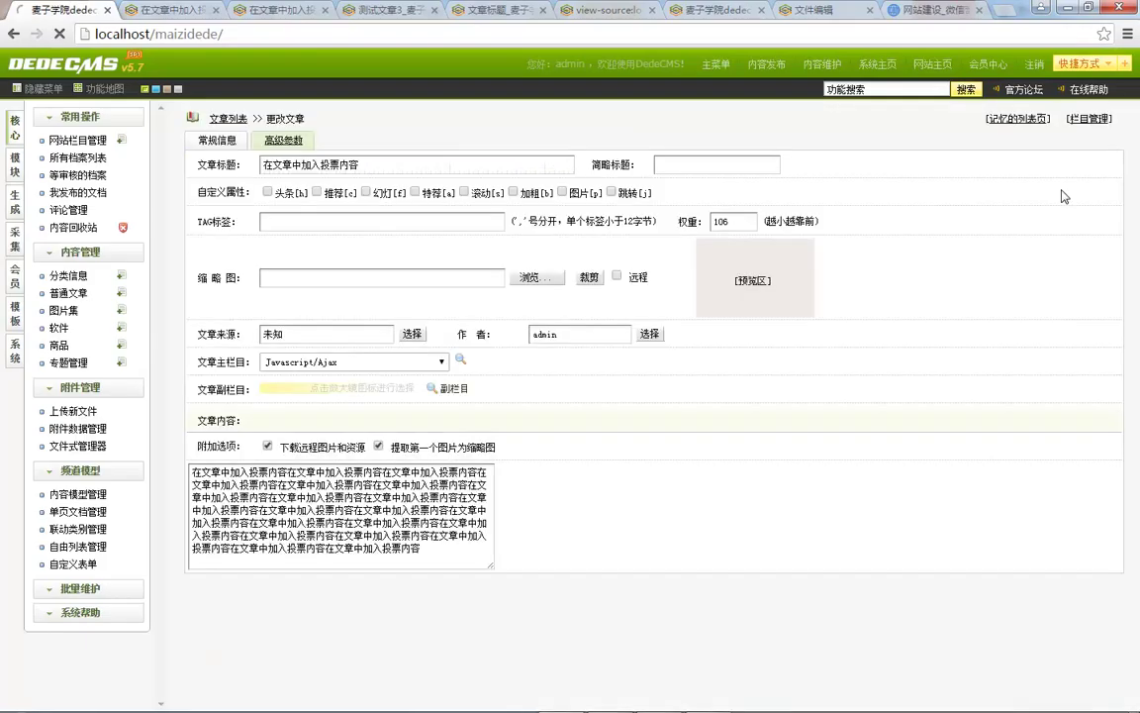
scroll(329, 326, "down", 3)
scroll(411, 309, "up", 3)
scroll(389, 428, "down", 6)
left_click(562, 308)
left_click(369, 690)
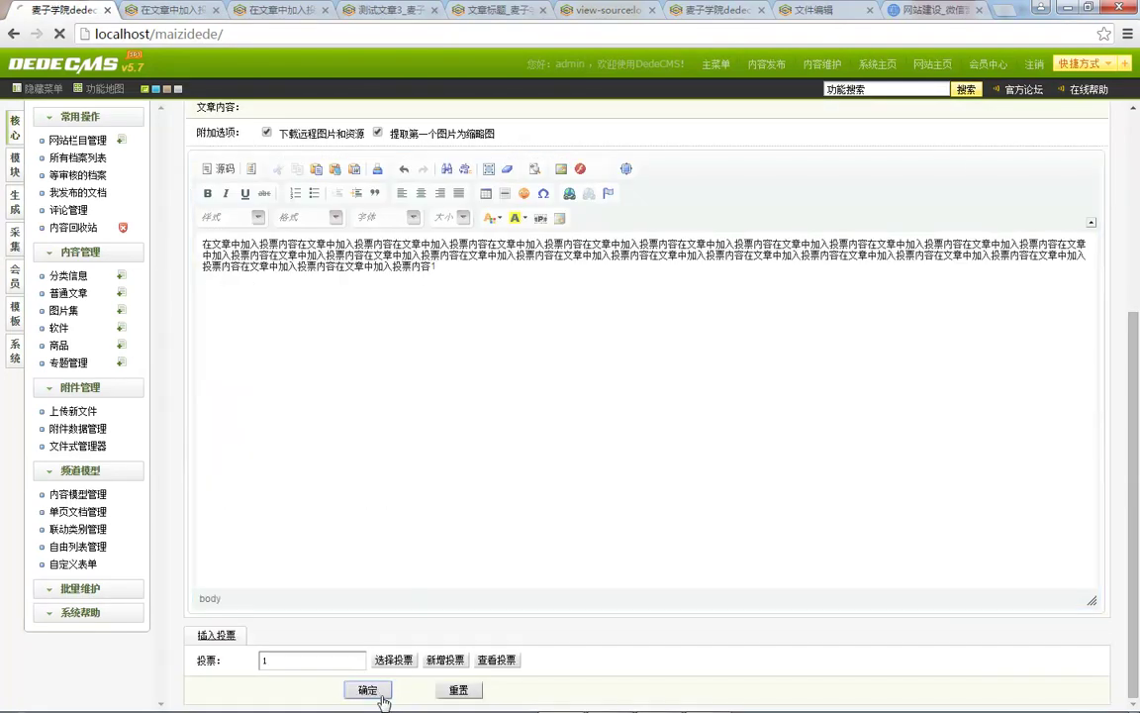
Step: Reload the edited article on the site and check its body text and the area below the vote
key("ctrl+Tab")
key("F5")
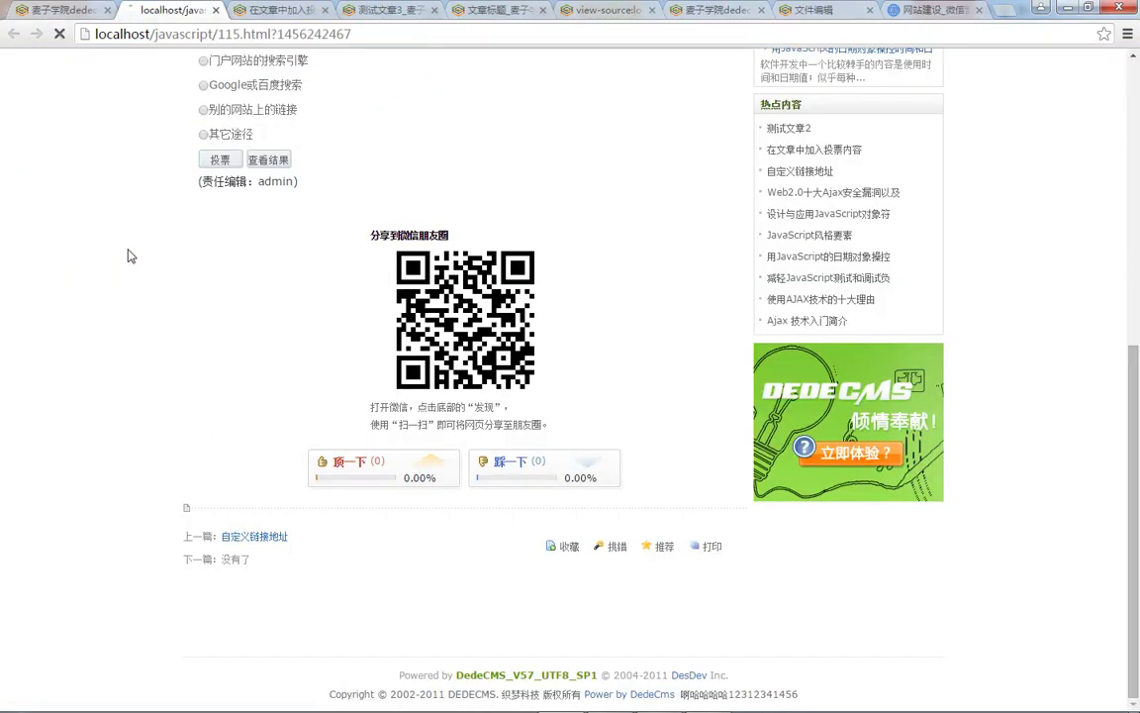
scroll(127, 256, "down", 5)
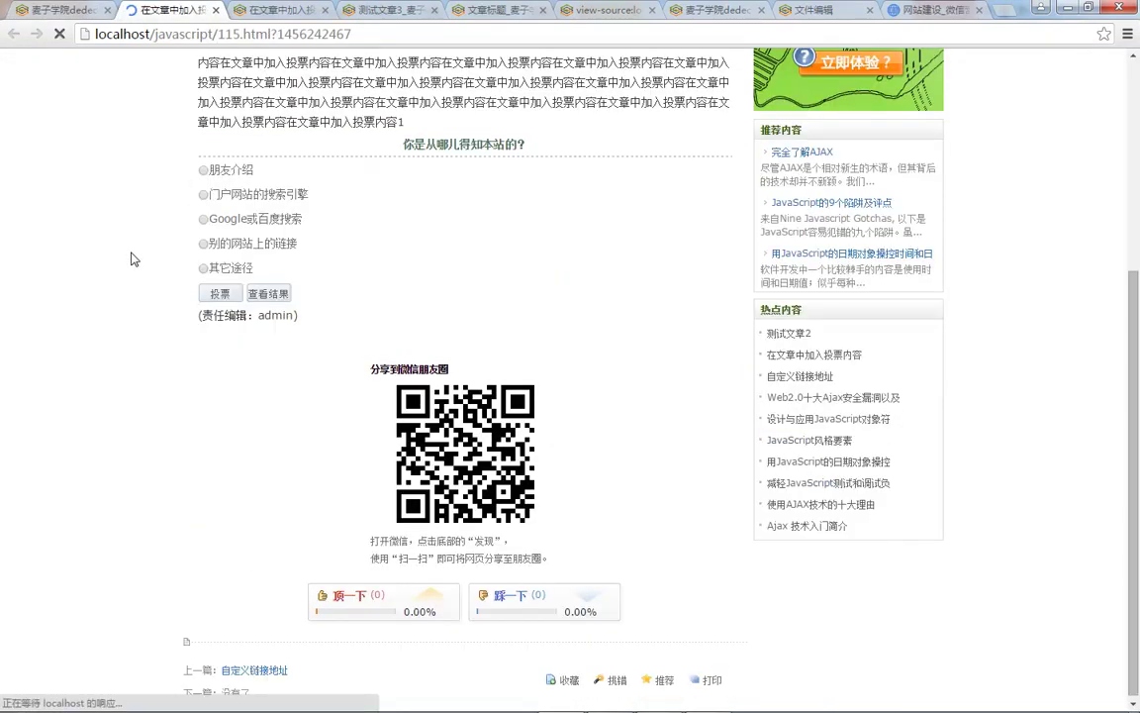
Step: Run 一键更新网站 in the backend for all updates since 2016-02-23
left_click(60, 10)
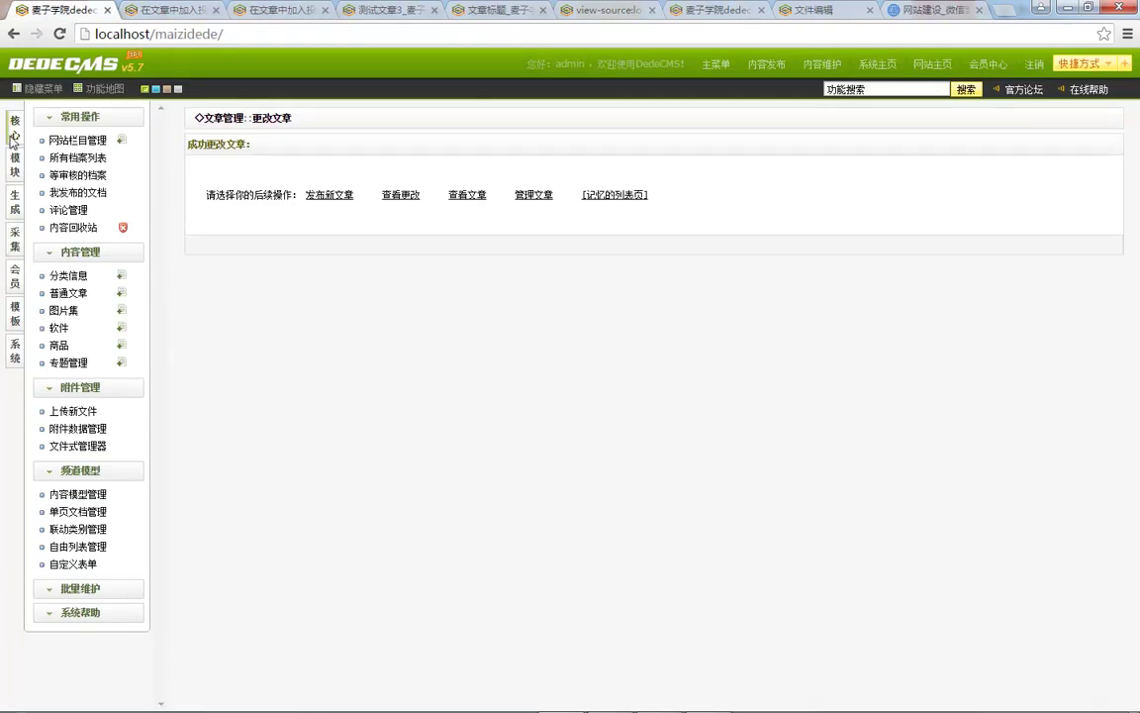
left_click(15, 350)
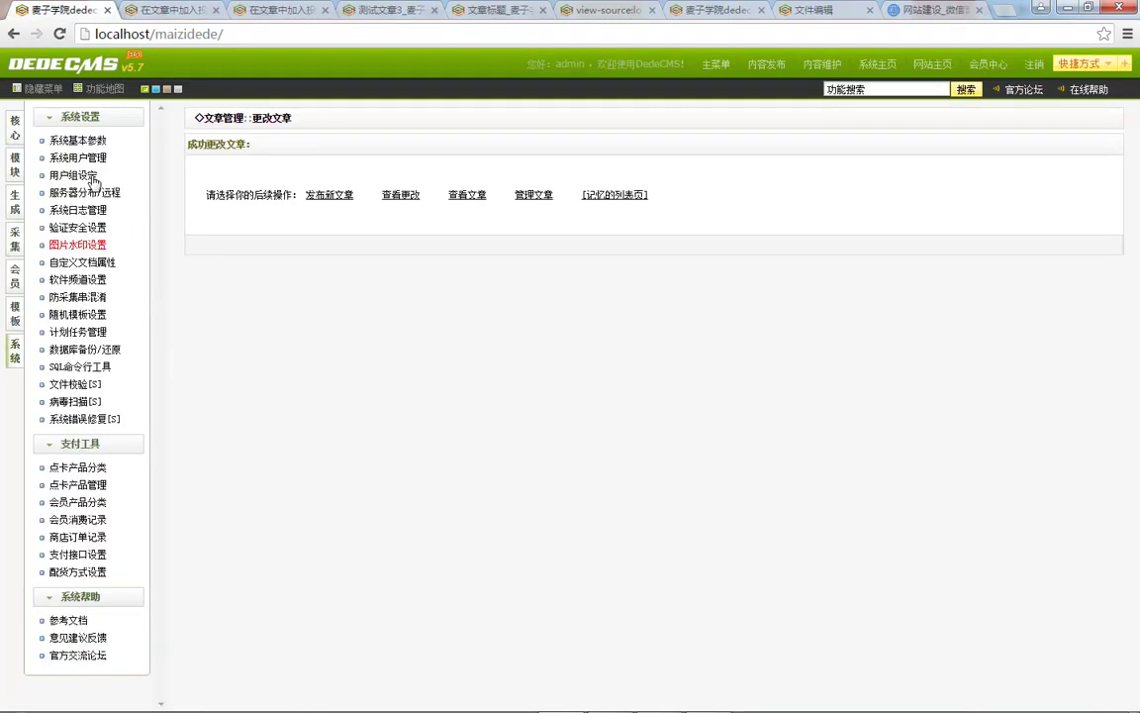
left_click(14, 313)
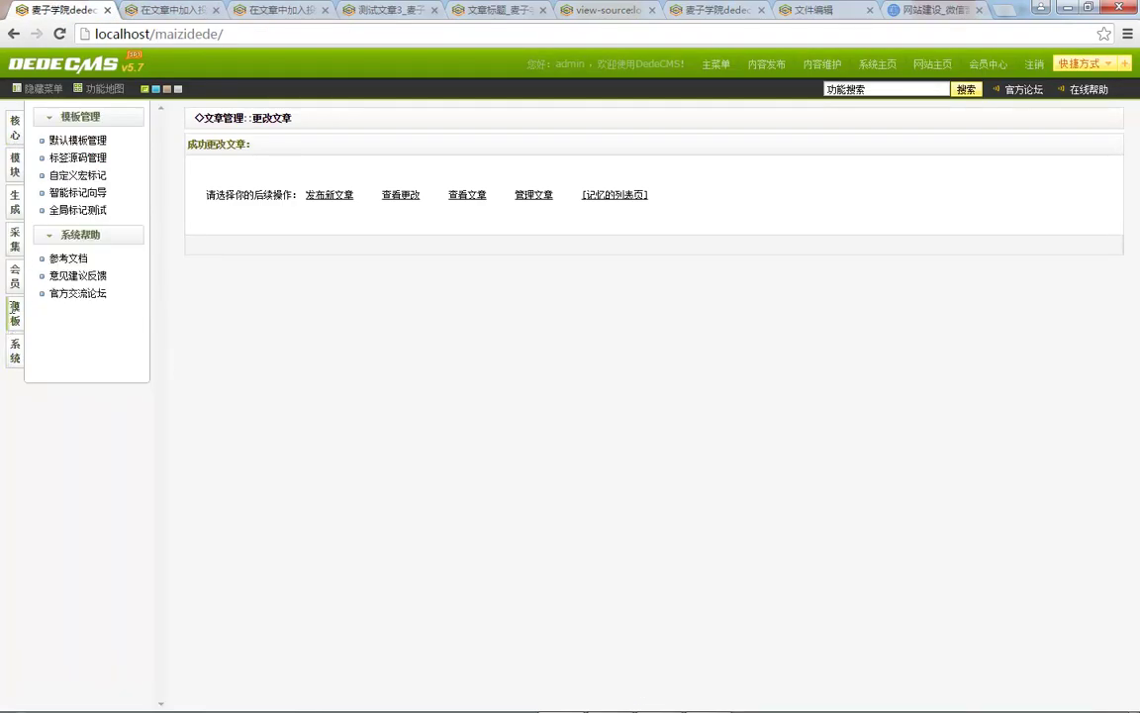
left_click(17, 170)
left_click(14, 202)
left_click(77, 139)
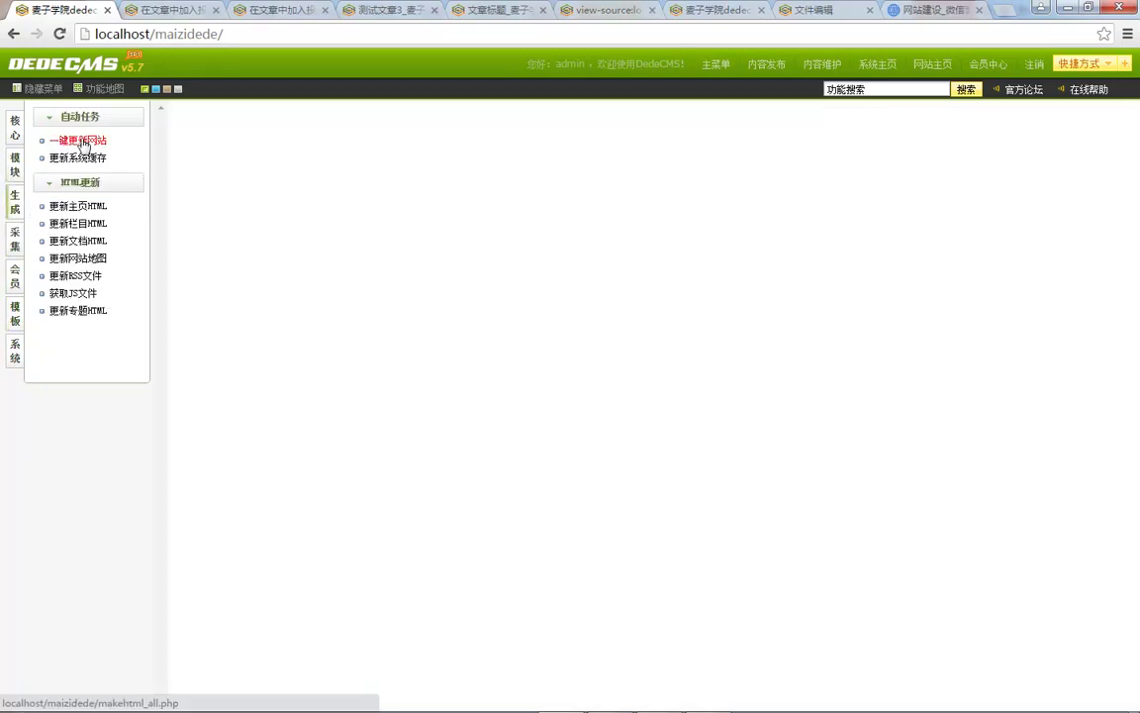
left_click(651, 206)
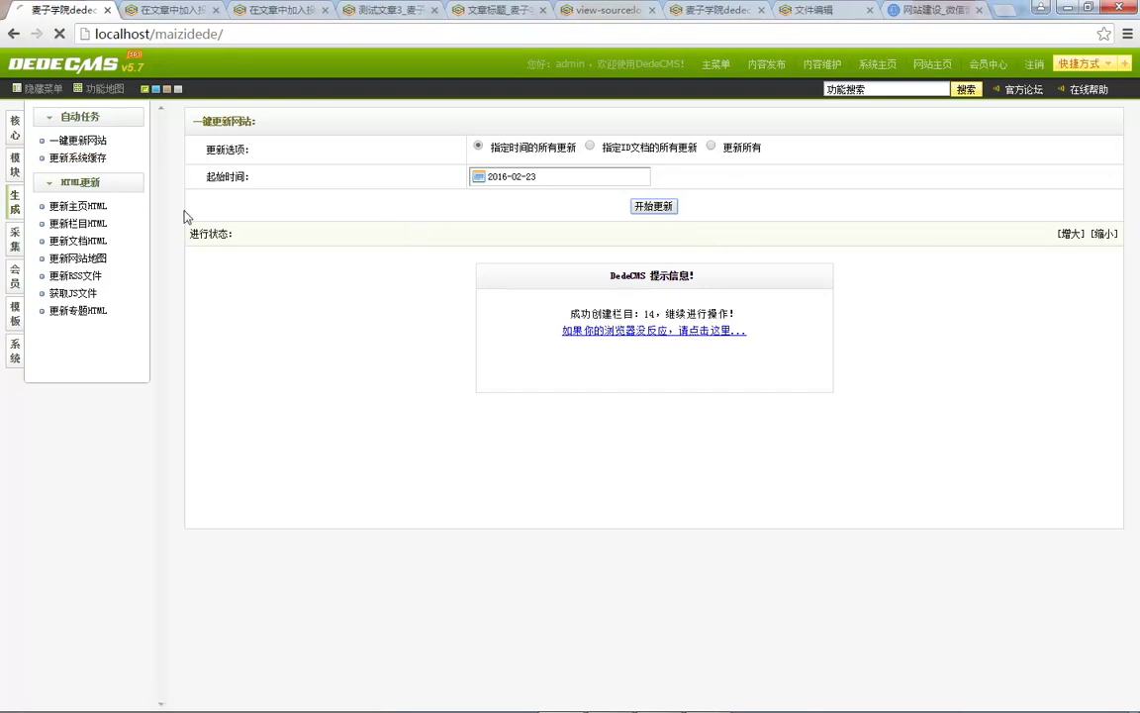
Step: Run 更新系统缓存 to refresh the system cache, and check the reloaded article on the site
left_click(90, 160)
left_click(628, 209)
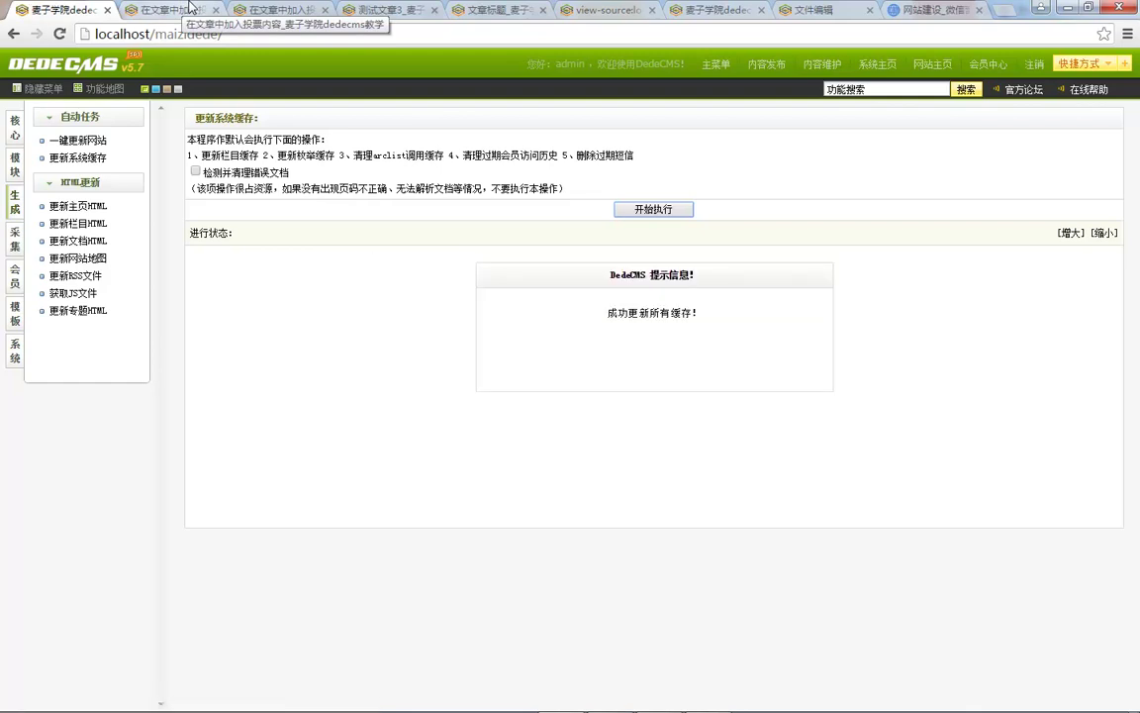
left_click(191, 8)
key("F5")
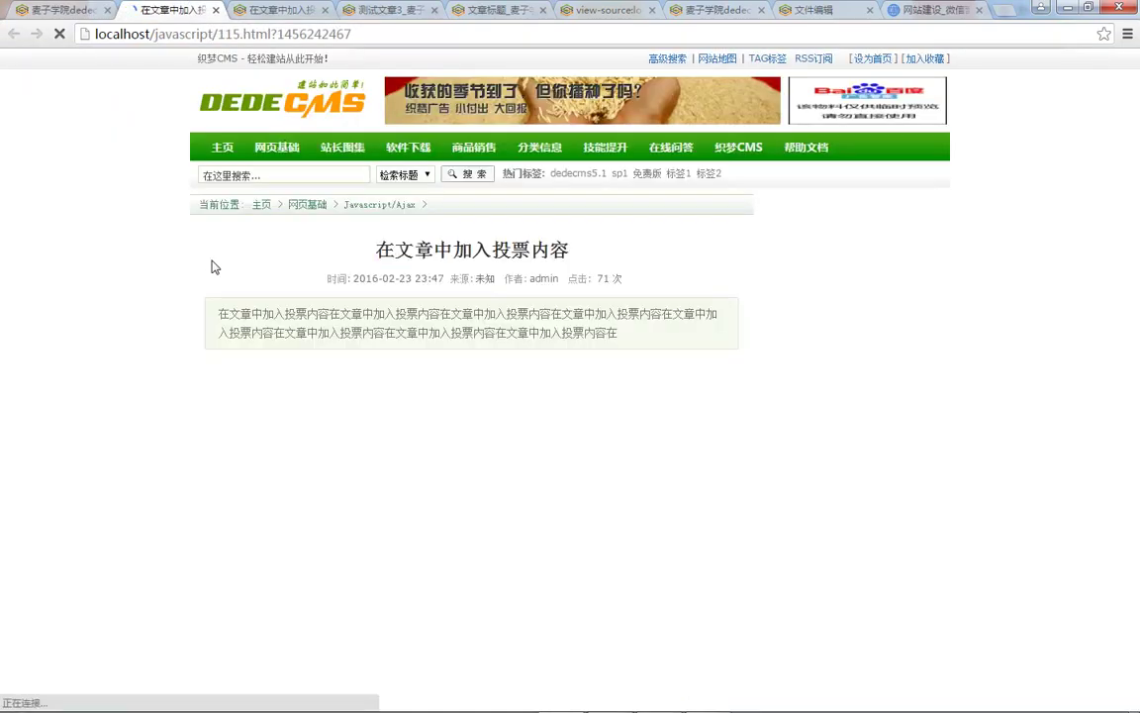
scroll(213, 277, "down", 4)
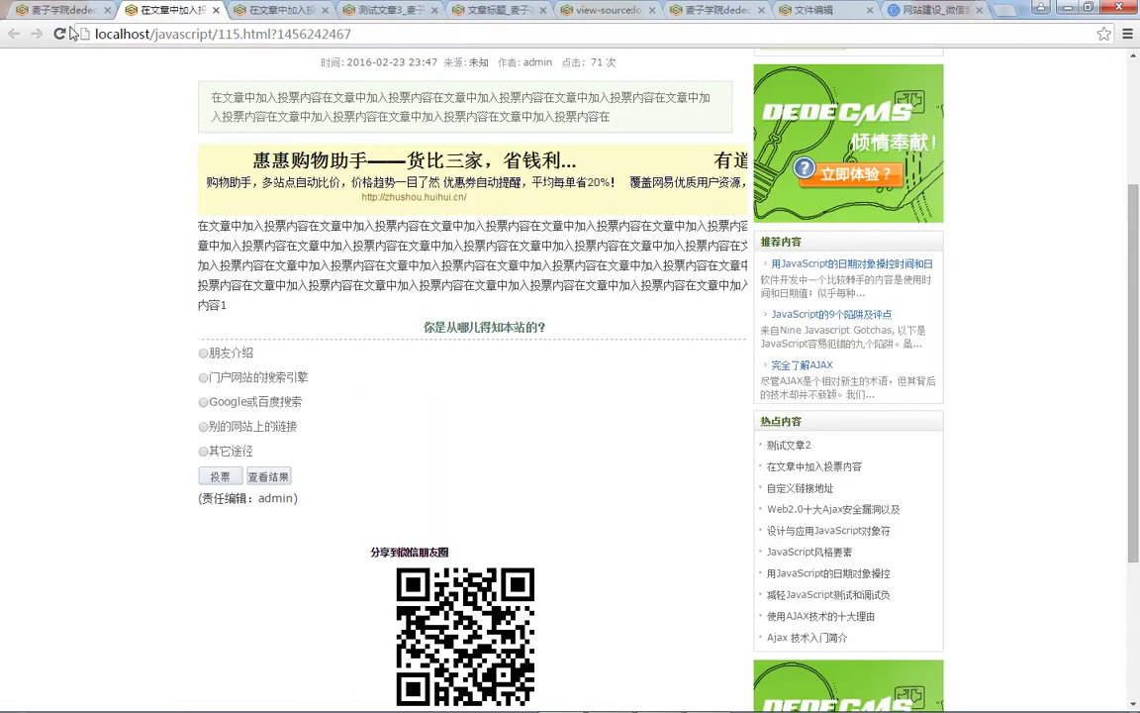
Step: Reopen 互动设置 in the backend's 系统基本参数, review the comment options including 是否允许匿名评论, and save the settings
key("ctrl+1")
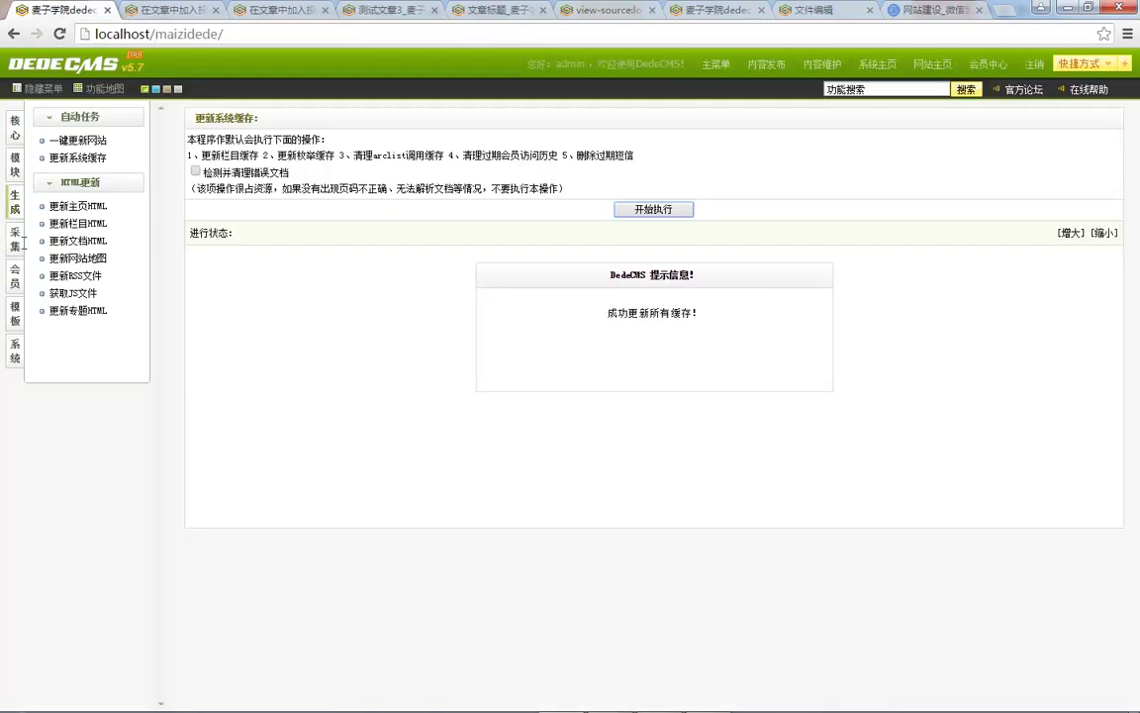
left_click(16, 351)
left_click(90, 144)
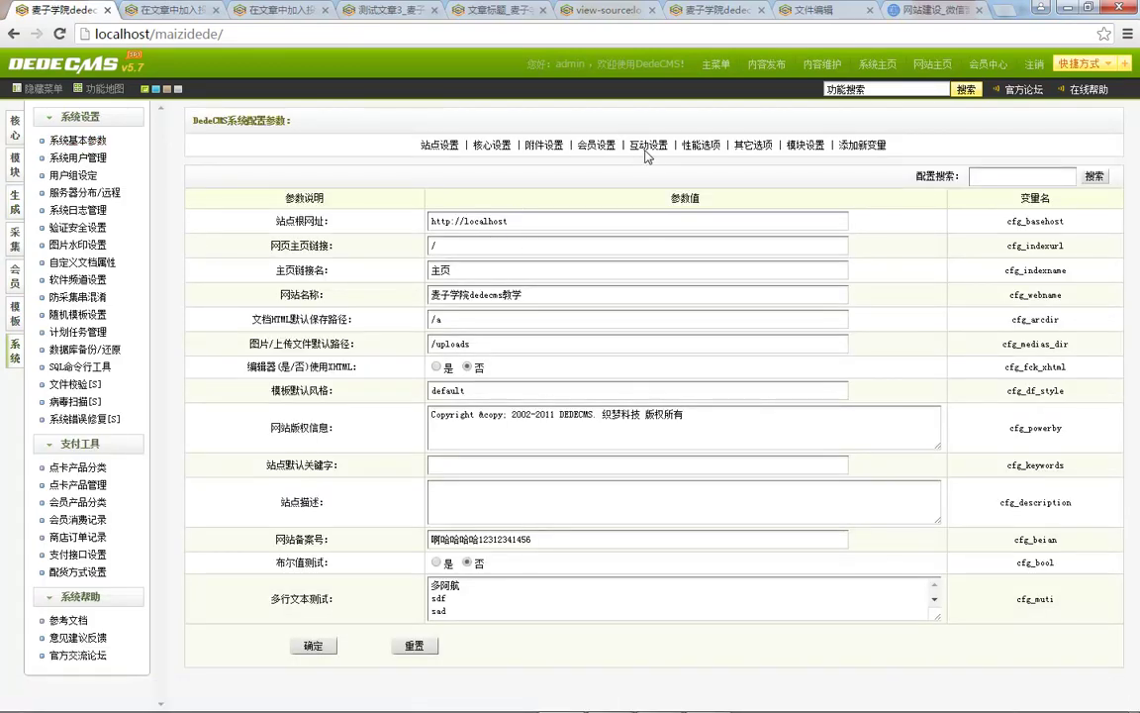
left_click(648, 146)
scroll(391, 502, "down", 2)
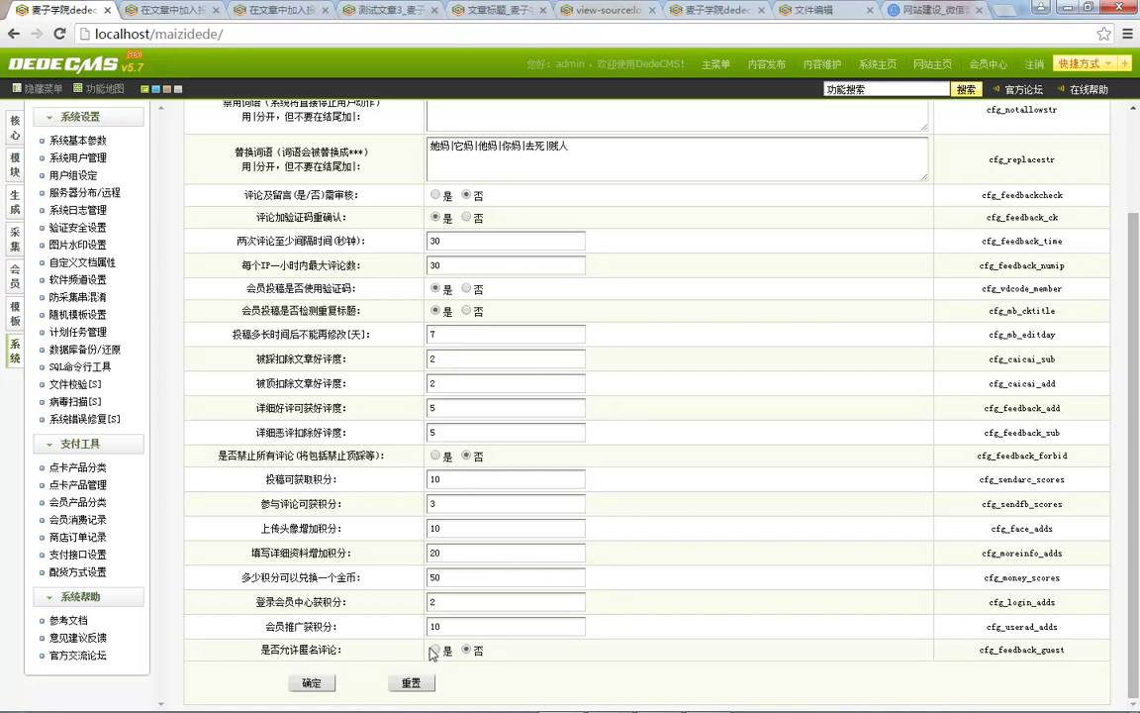
scroll(384, 447, "up", 3)
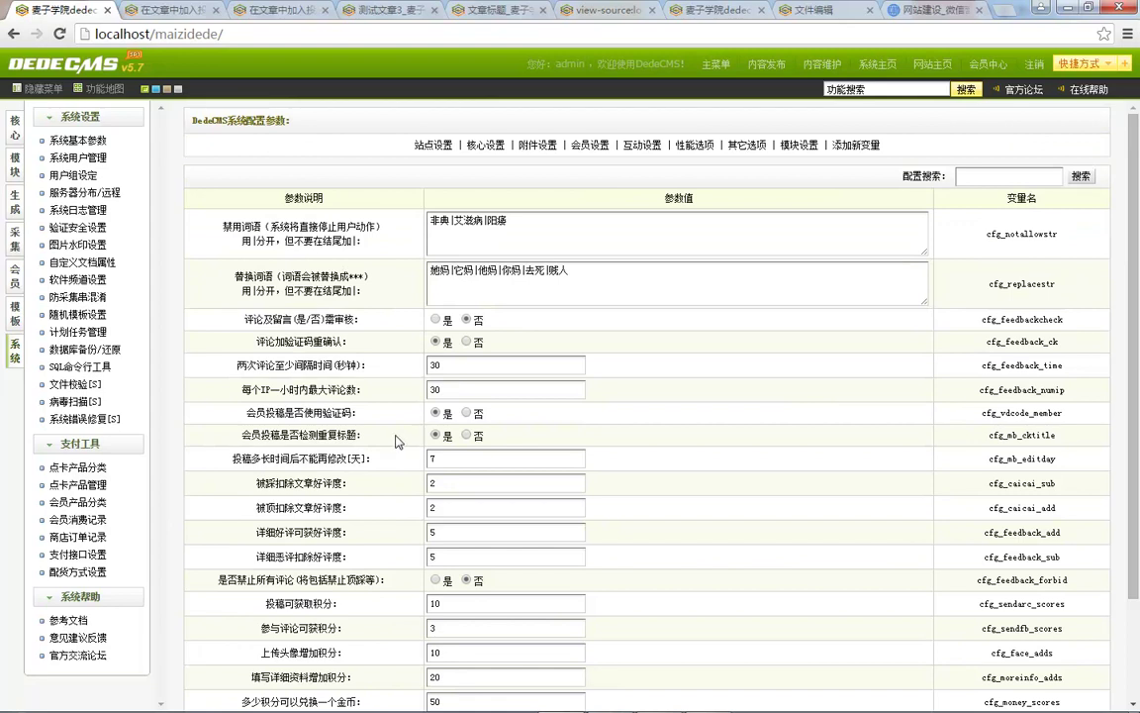
scroll(386, 426, "down", 3)
left_click(287, 616)
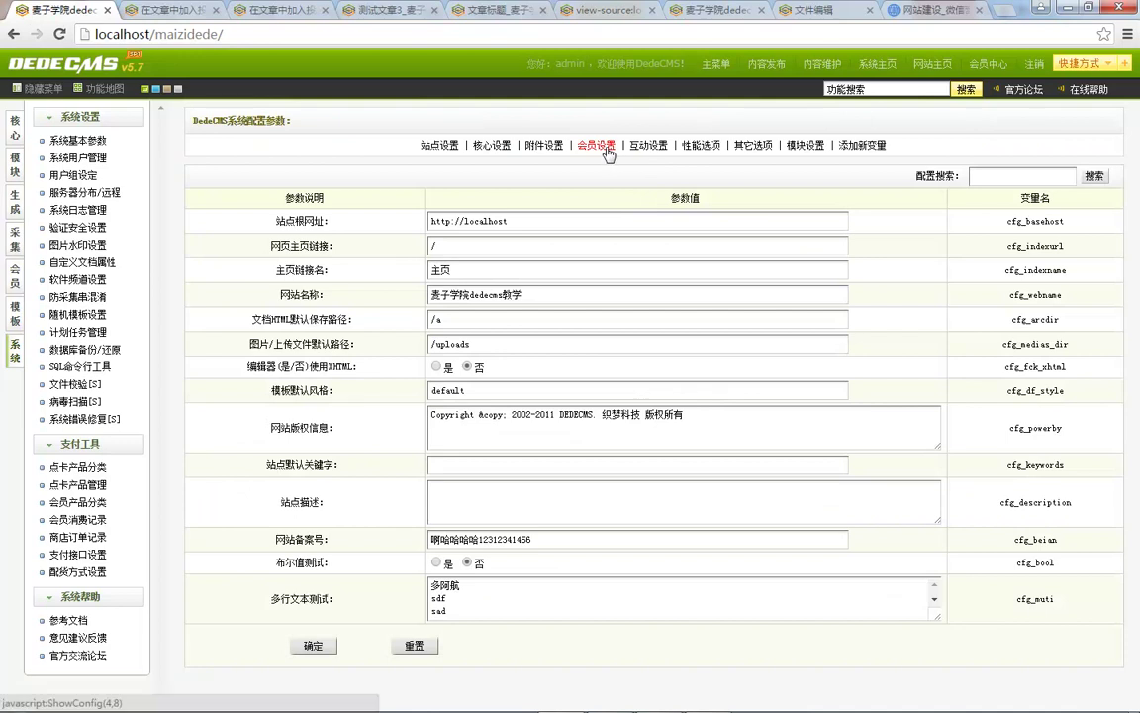
Step: Open the 会员设置 section of the system parameters and examine the member function and registration options
left_click(439, 144)
left_click(595, 144)
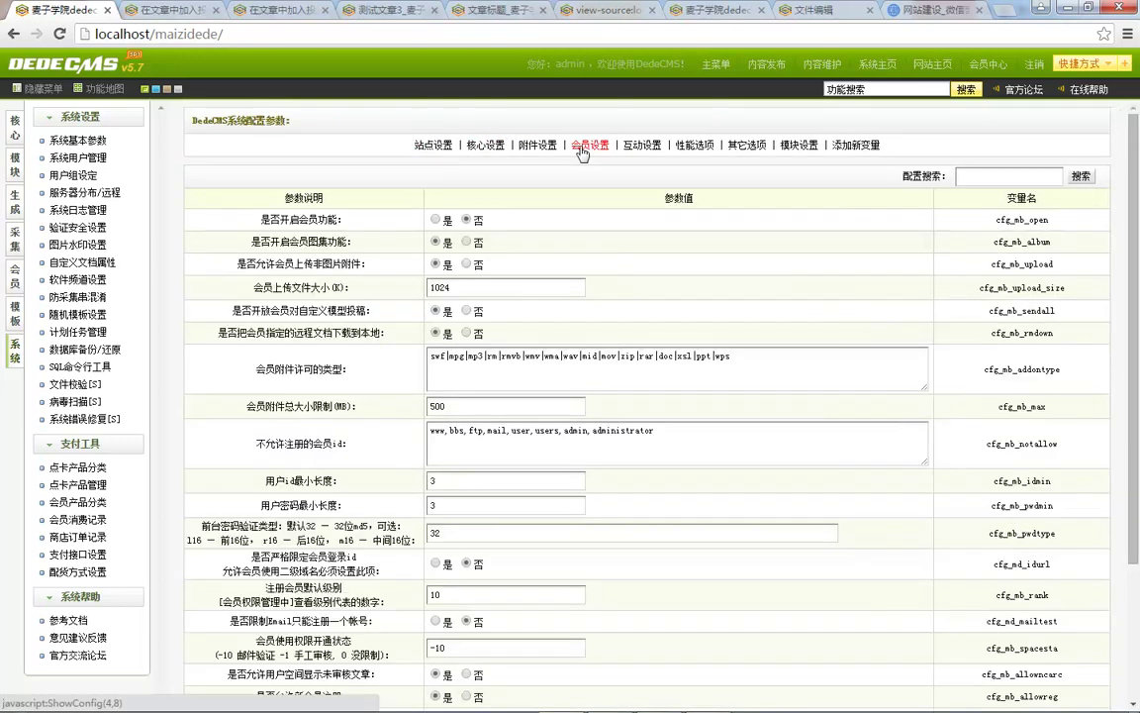
scroll(440, 517, "down", 2)
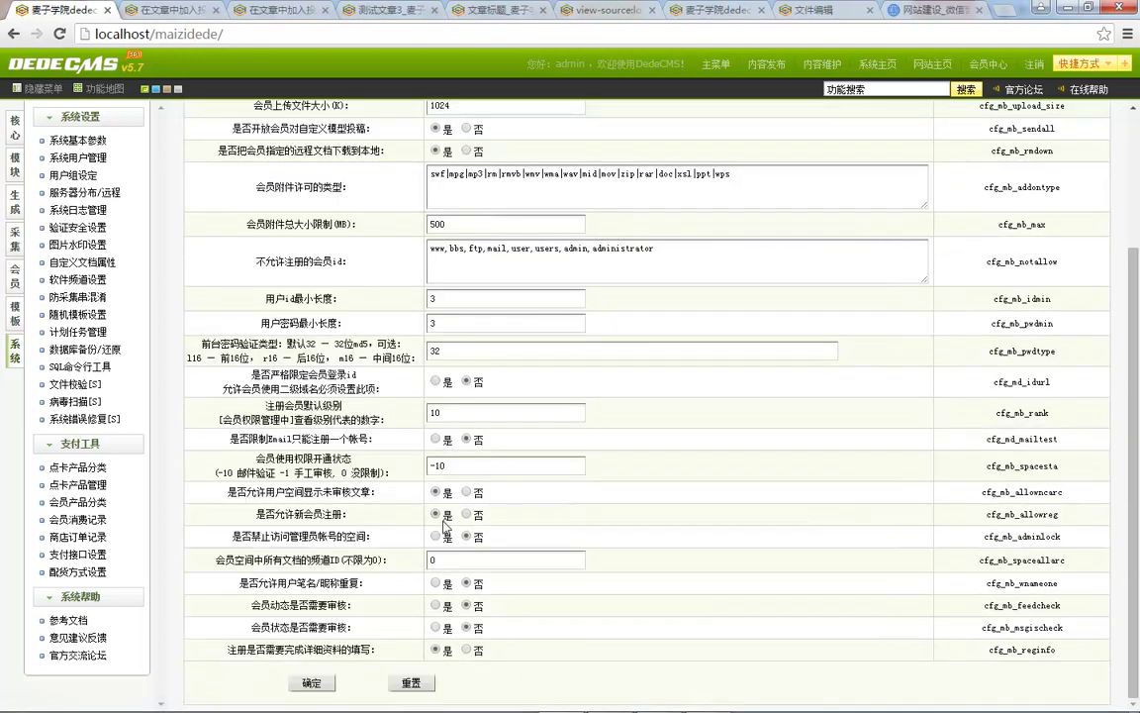
Step: Start 更新文档HTML generation for all documents with 20 files per page
left_click(15, 197)
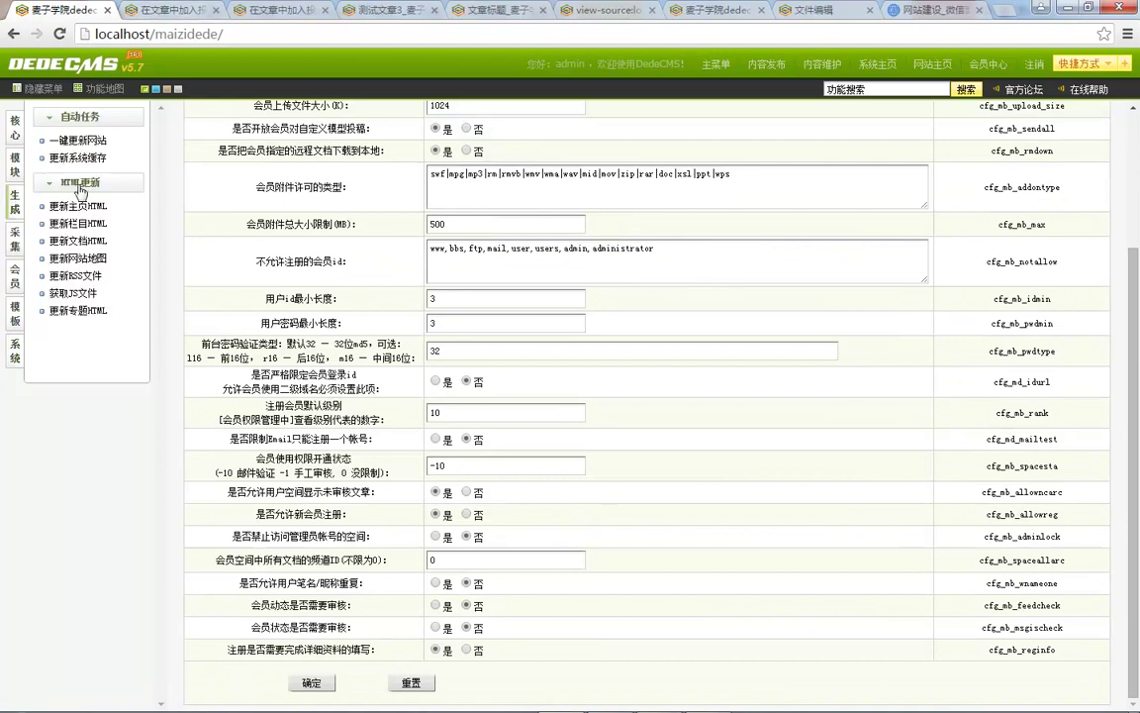
left_click(80, 240)
left_click(605, 244)
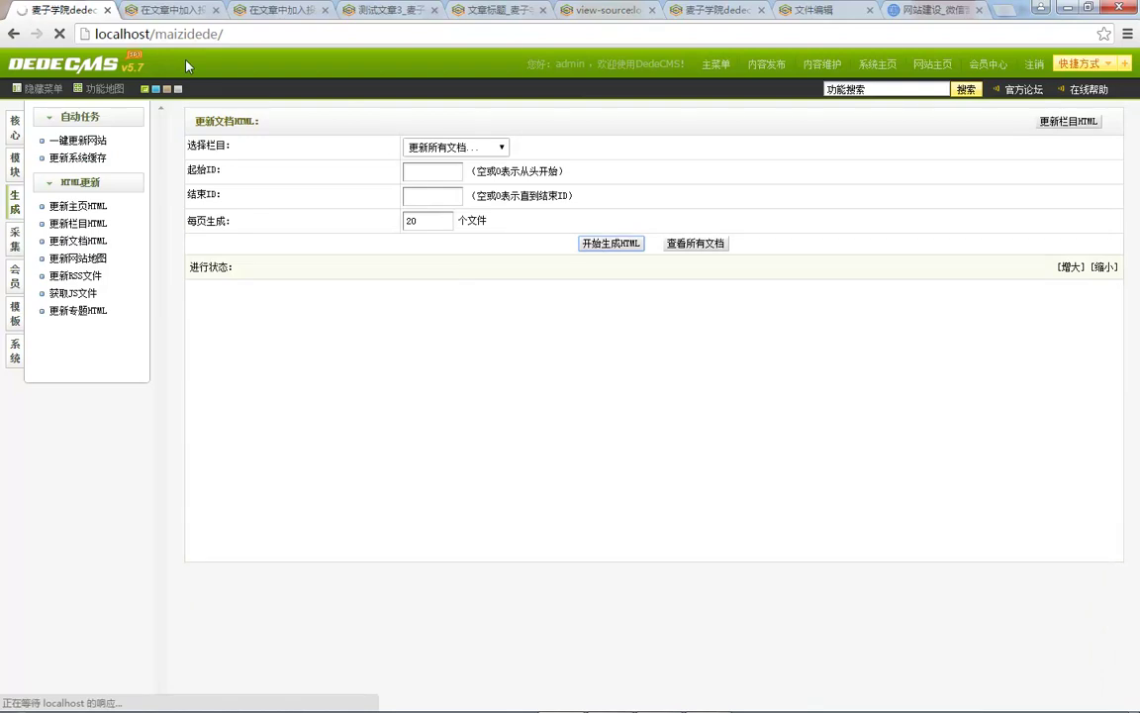
Step: Reload the published article, also with its URL query shortened to 14562424, and check the area below the vote
left_click(176, 12)
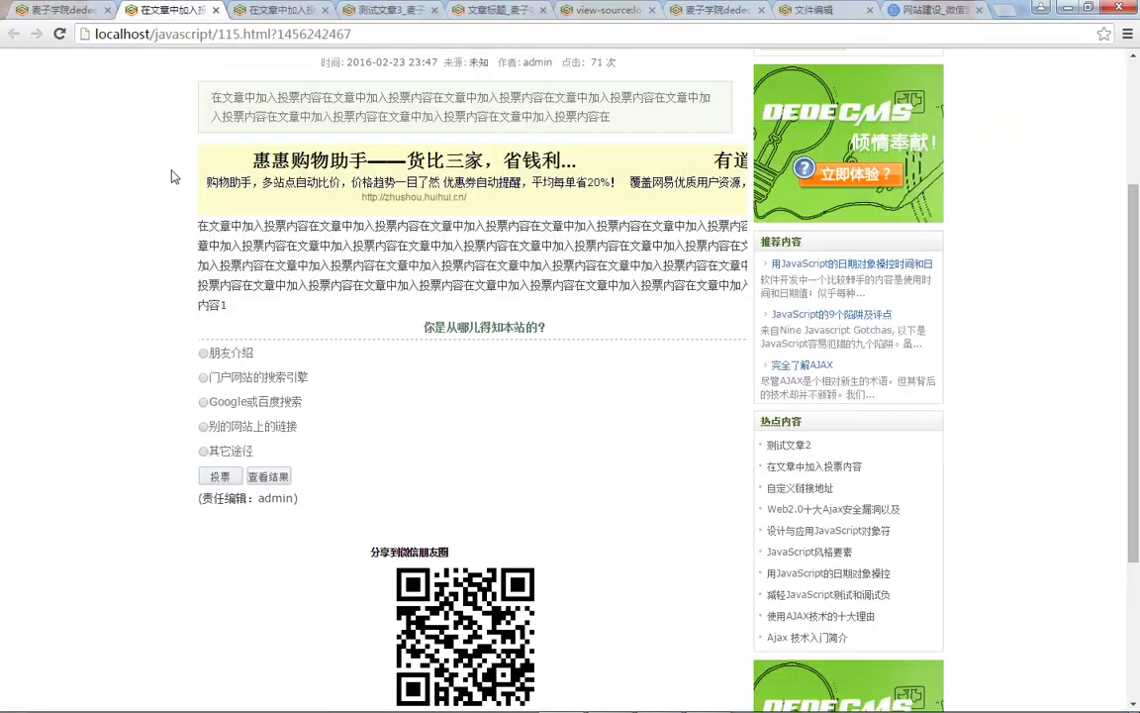
key("F5")
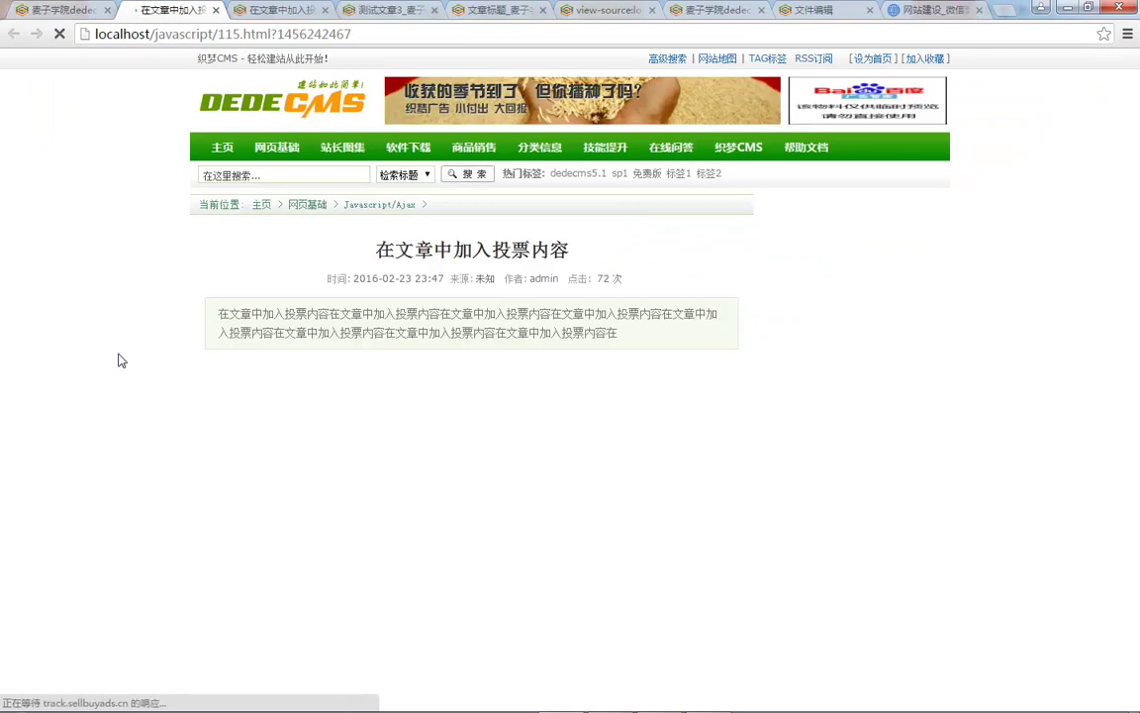
scroll(121, 362, "down", 5)
key("F5")
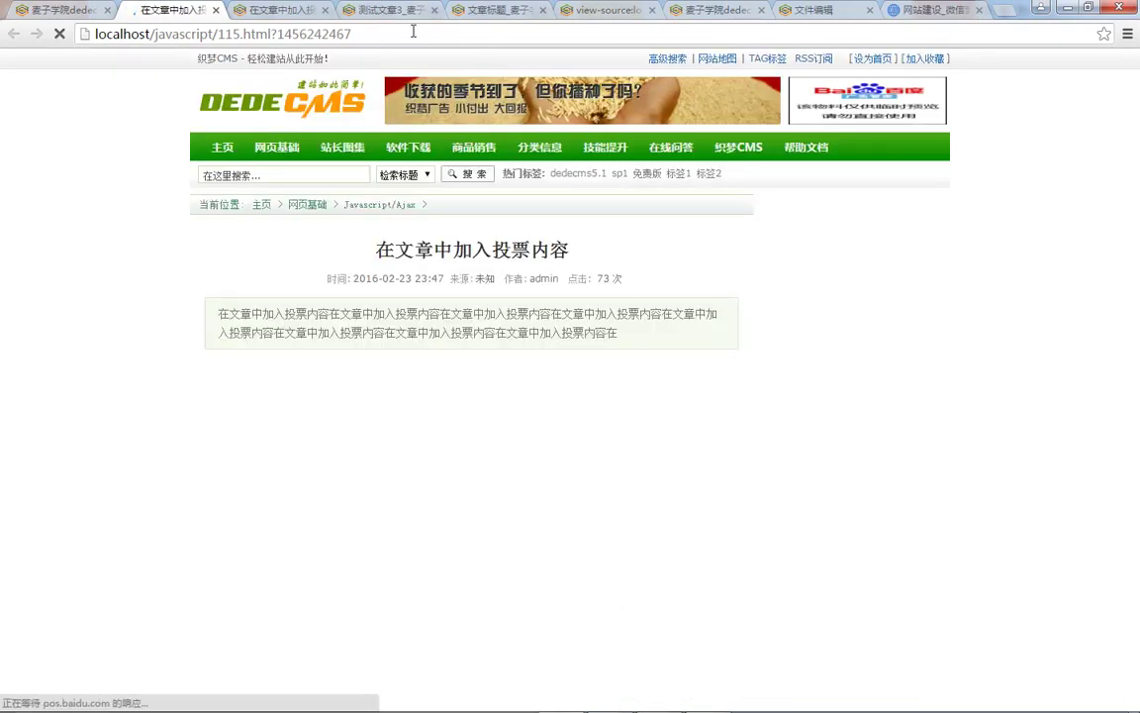
left_click(377, 28)
key("BackSpace")
key("BackSpace")
key("Return")
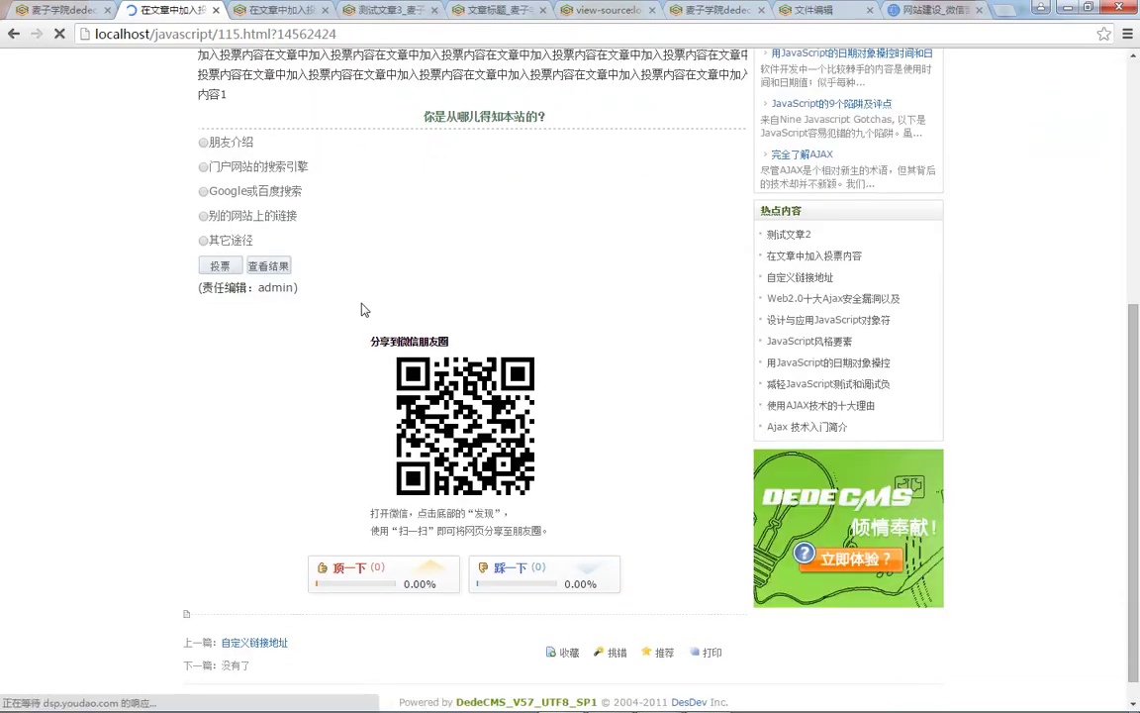
Step: Give the article a 顶一下 vote on the site and return to the backend's 更新文档HTML page
left_click(341, 543)
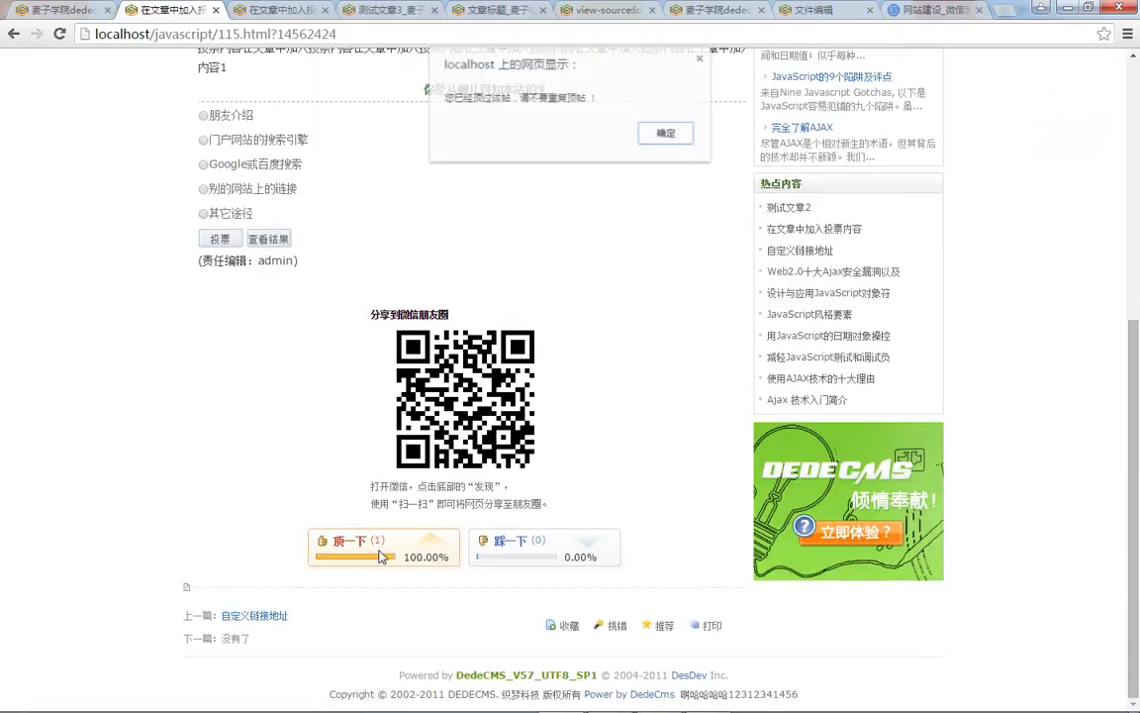
left_click(661, 135)
left_click(60, 12)
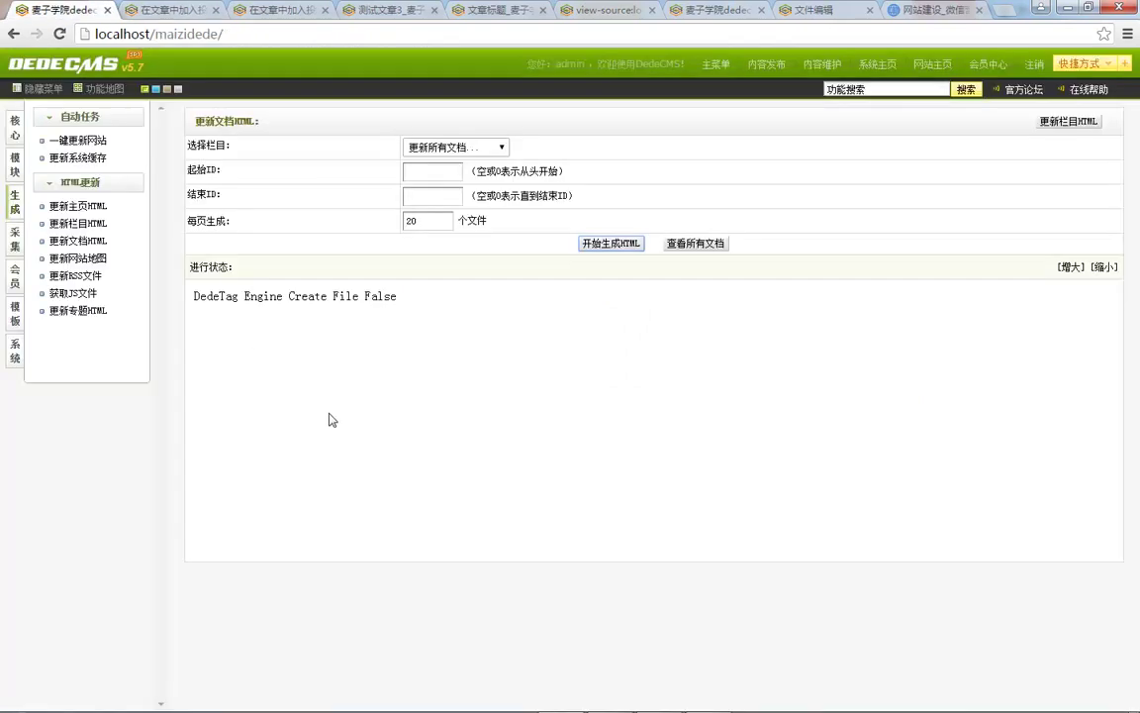
Step: Open the 系统基本参数 page and examine the options in its 核心设置 section
left_click(10, 352)
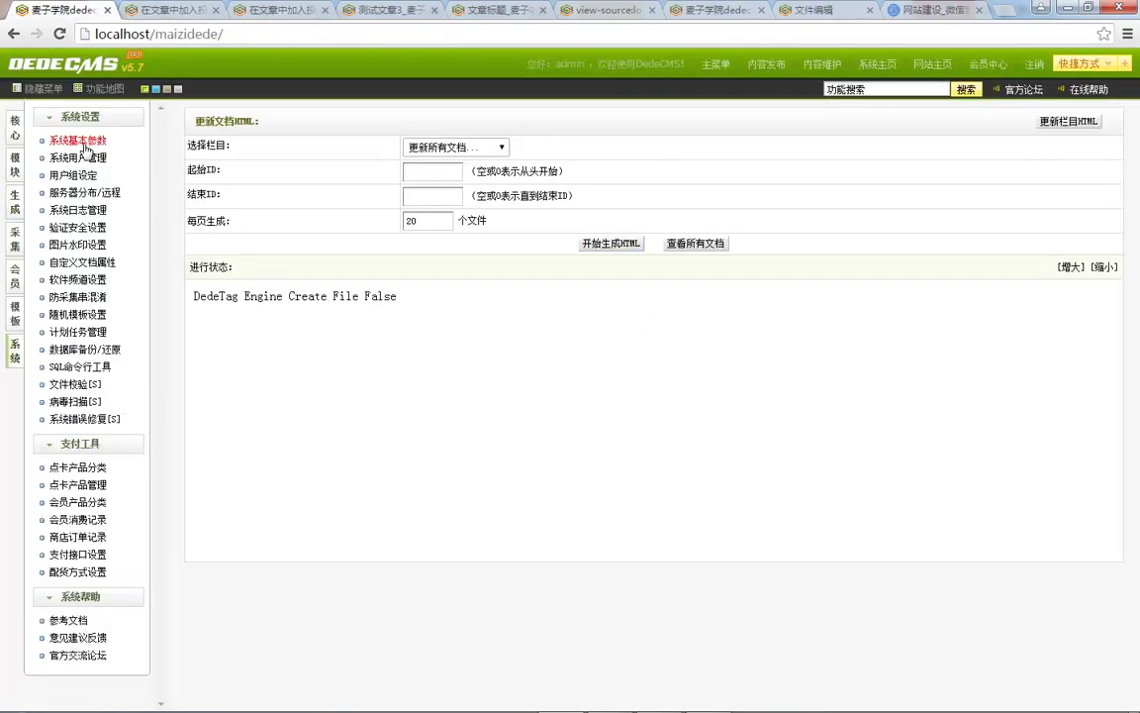
left_click(78, 140)
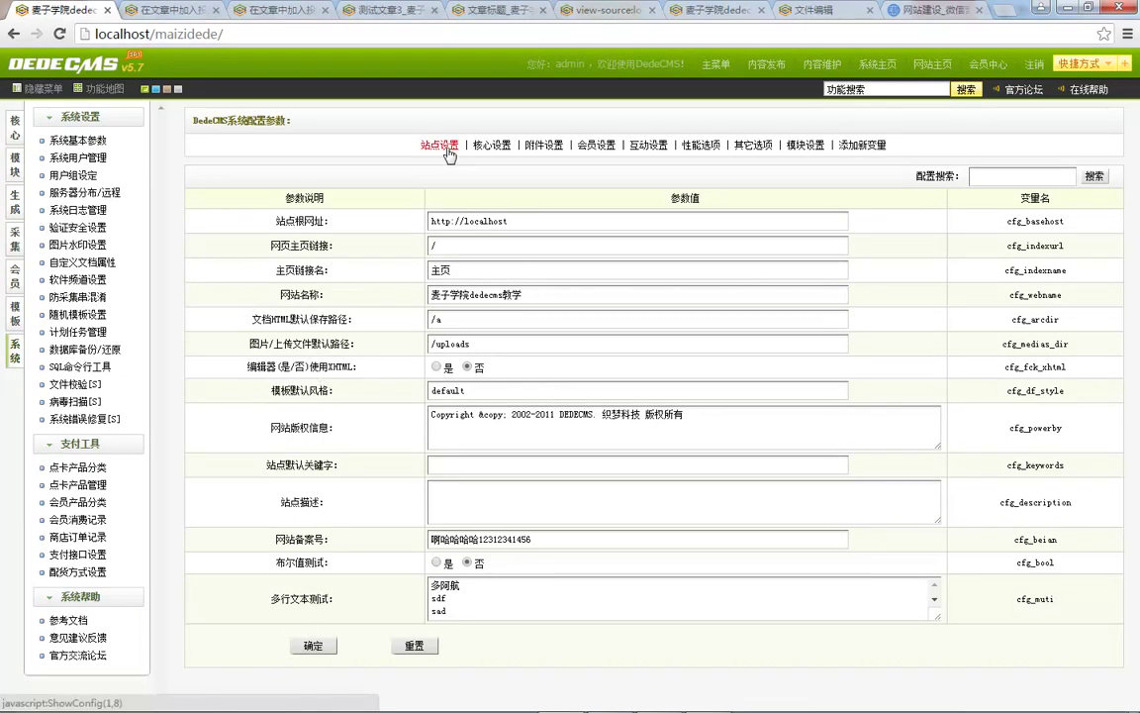
left_click(482, 156)
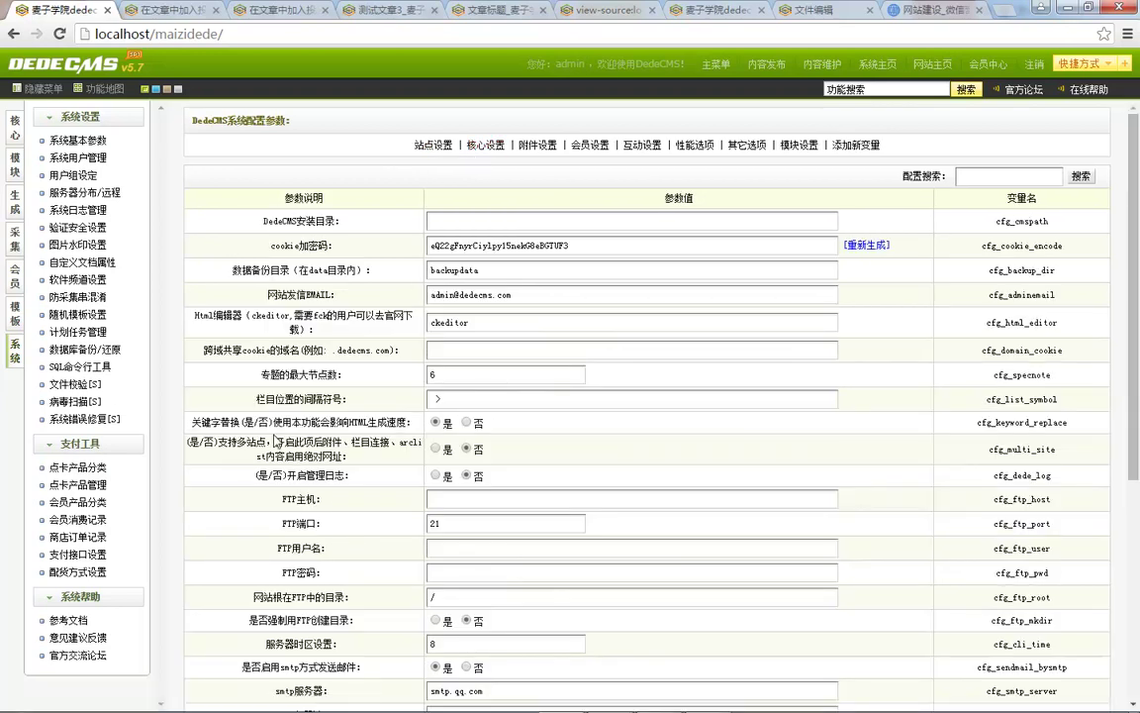
scroll(315, 306, "down", 3)
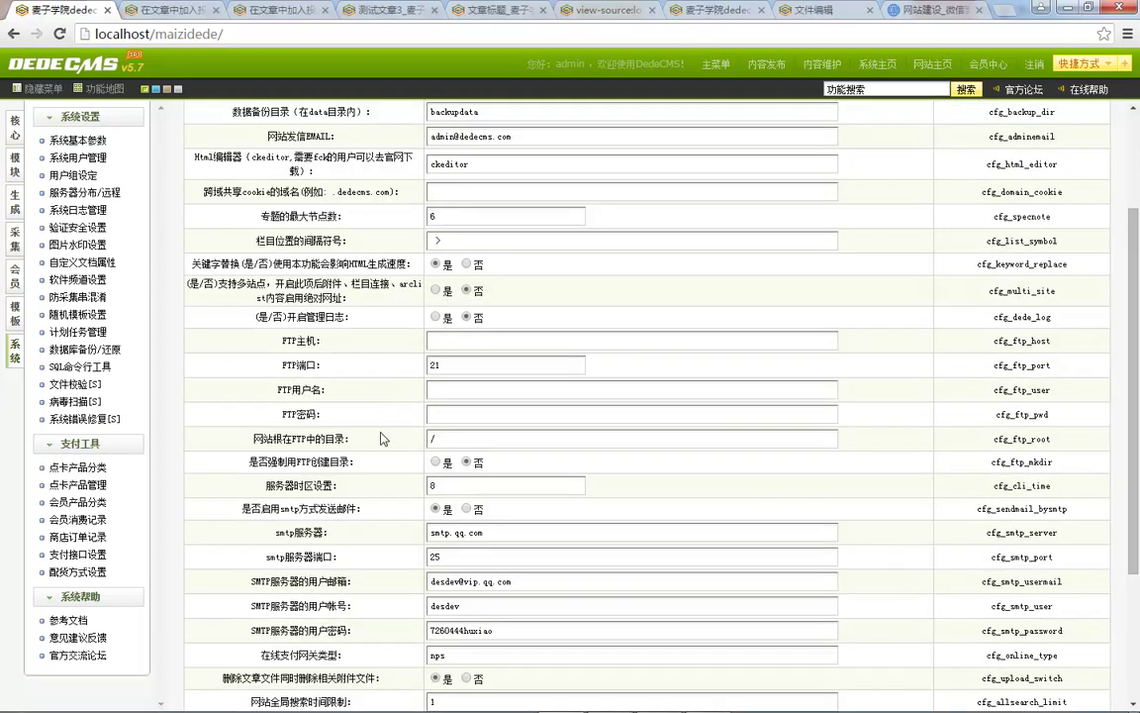
scroll(350, 475, "down", 2)
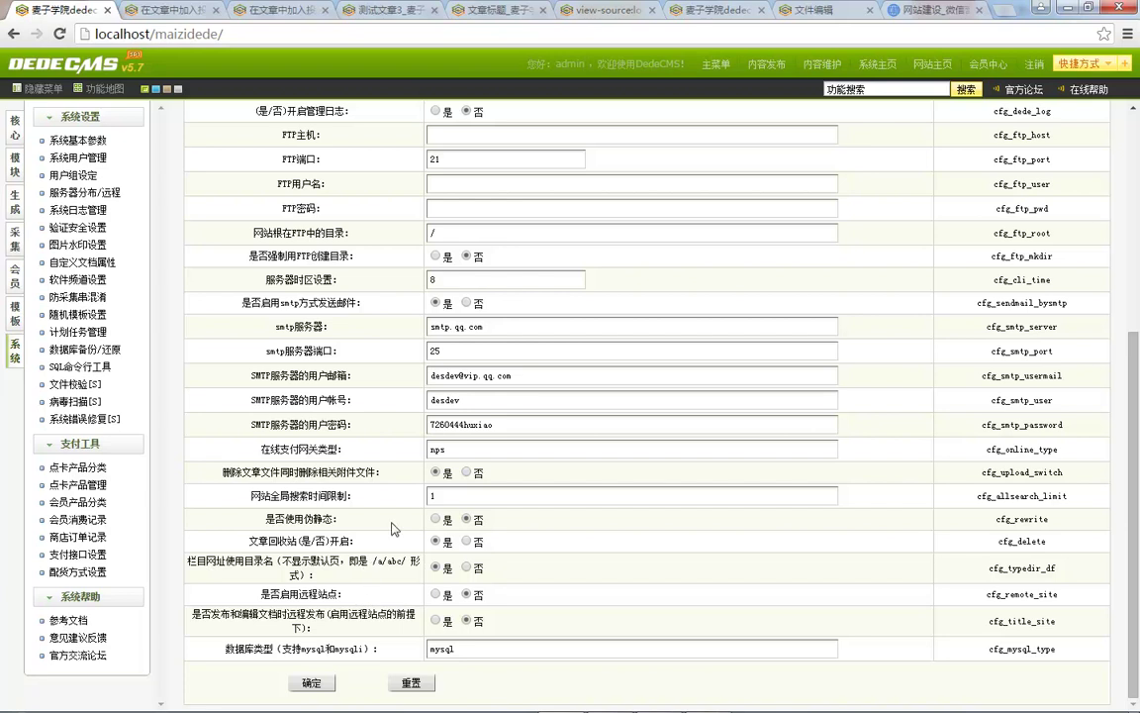
scroll(511, 237, "up", 3)
scroll(511, 218, "up", 1)
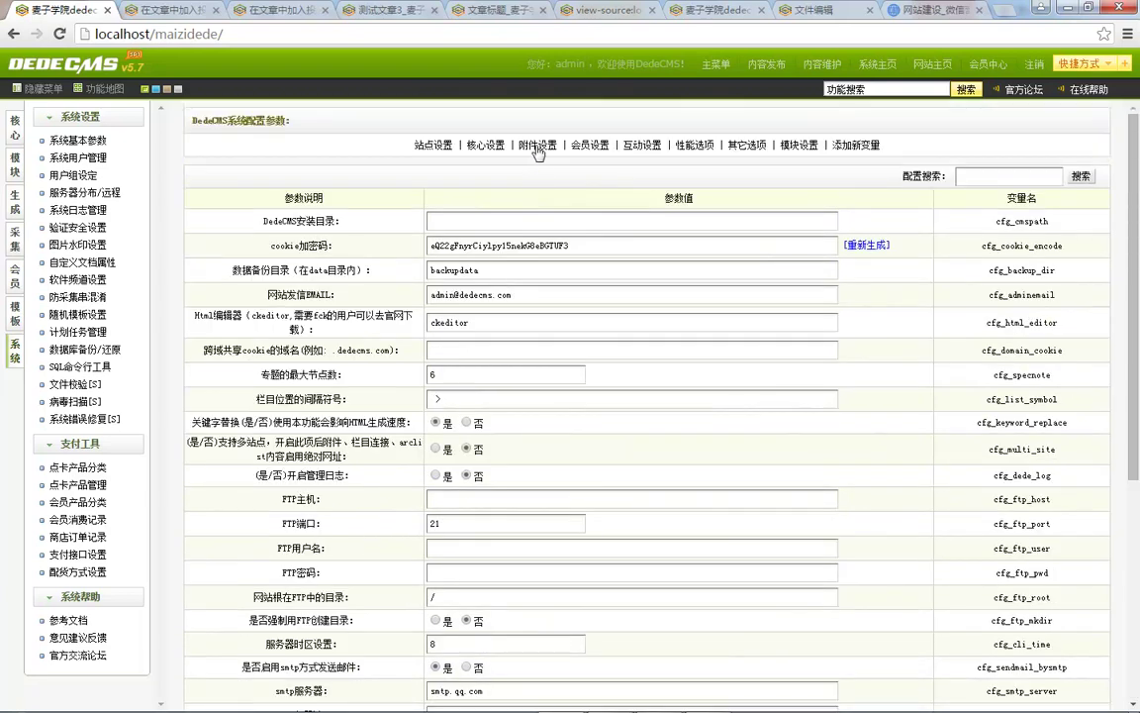
Step: Examine the 附件设置 section of the system parameters
left_click(537, 145)
scroll(454, 333, "down", 1)
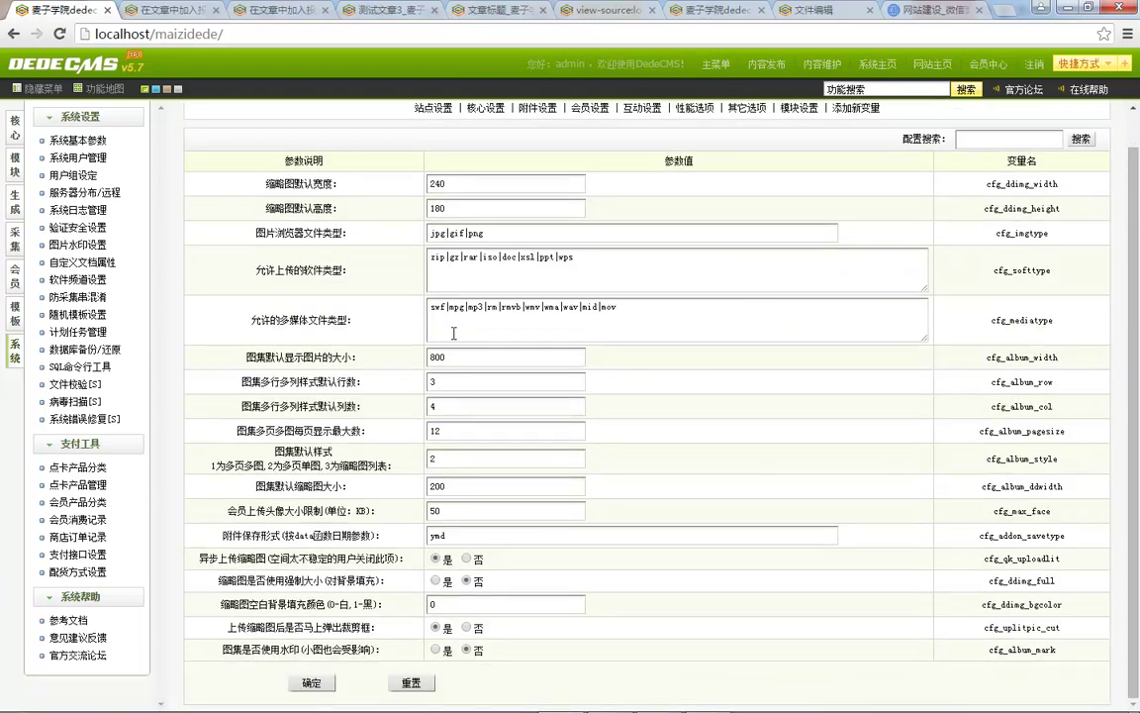
scroll(481, 362, "up", 1)
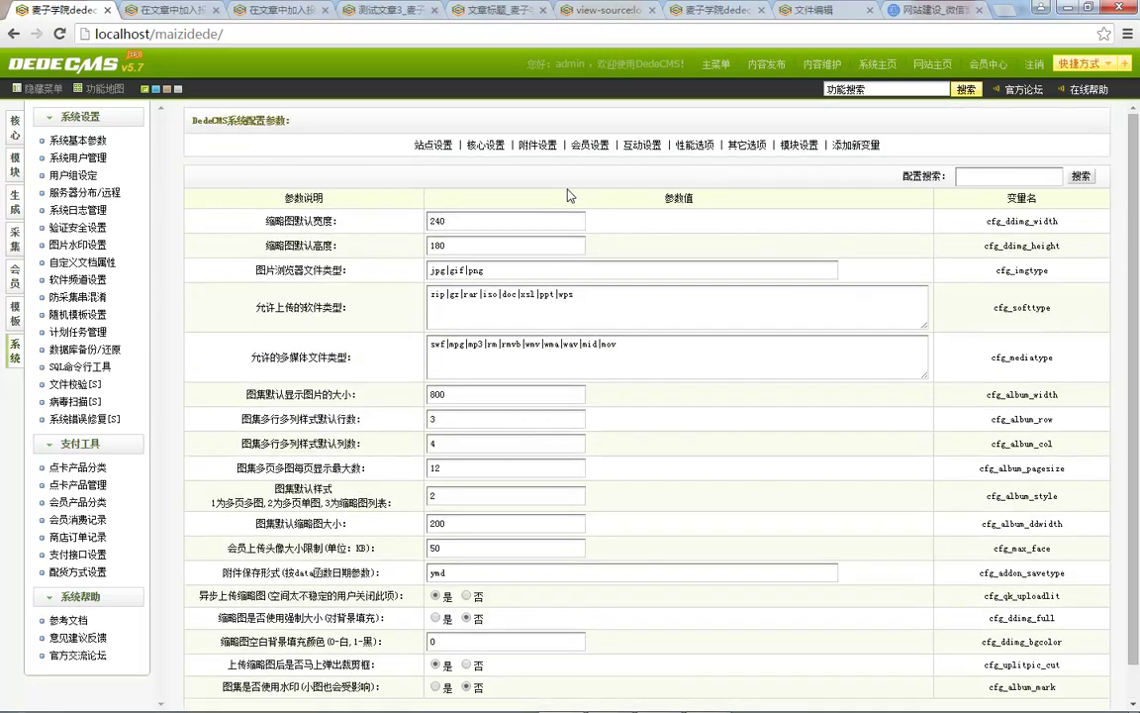
Step: Check the 会员设置 section, including the options for unreviewed articles, administrator space access and registration details
left_click(590, 144)
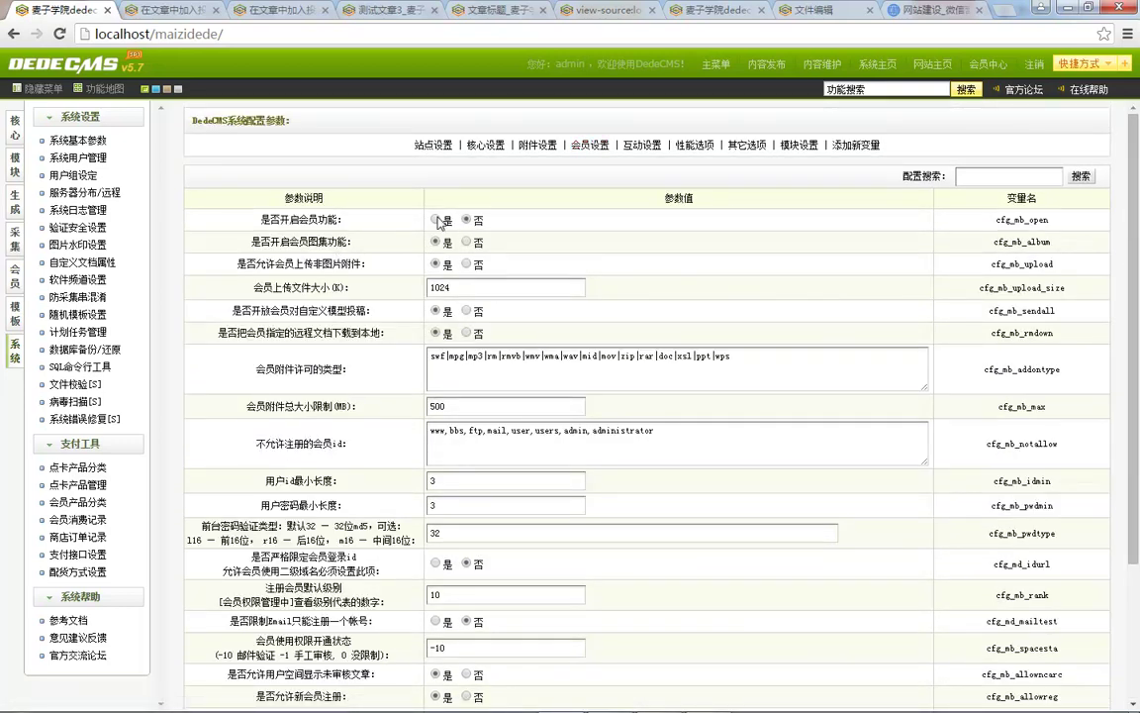
scroll(415, 302, "down", 3)
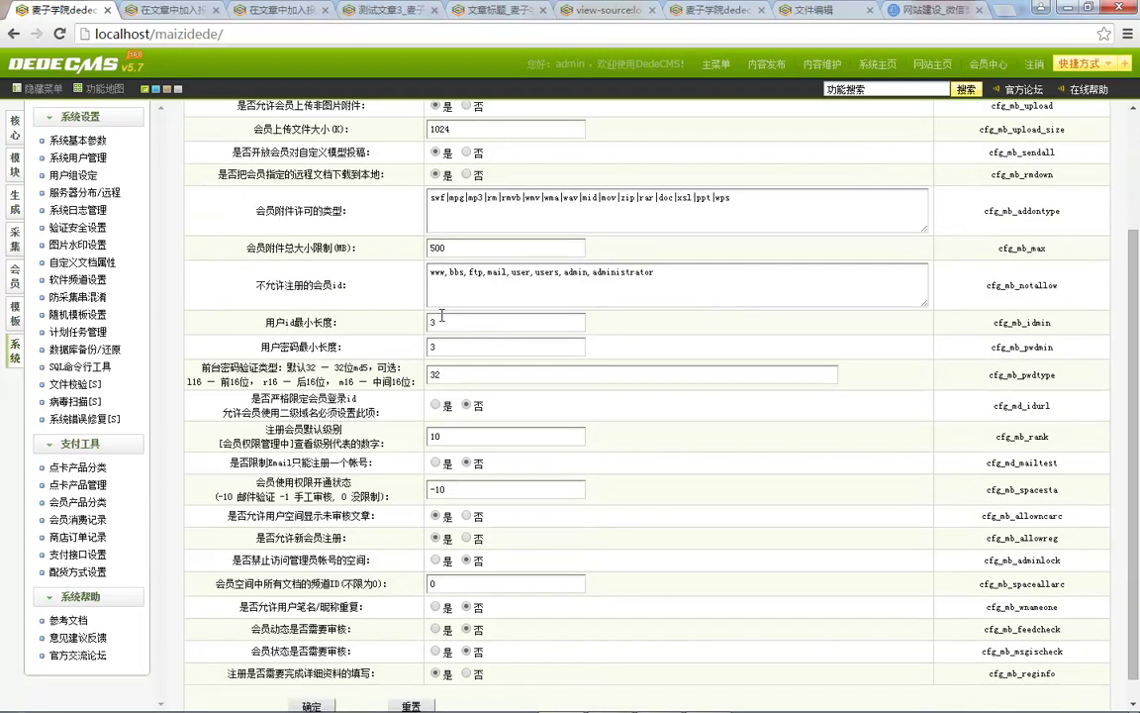
left_click_drag(268, 518, 363, 520)
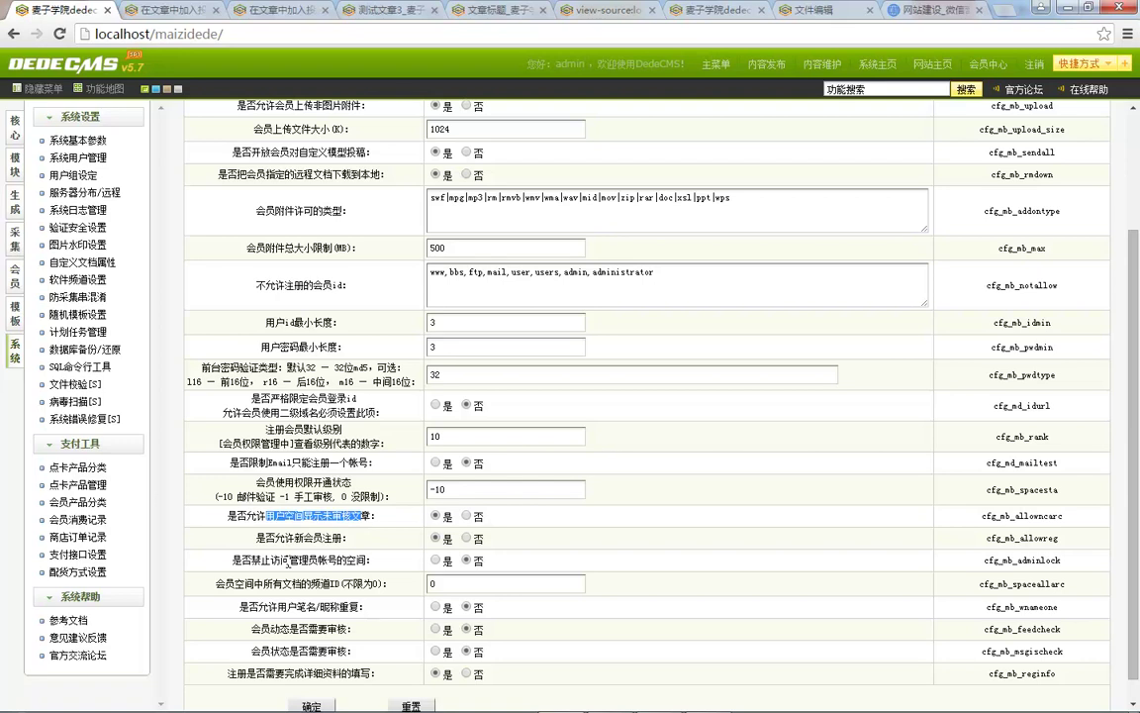
left_click_drag(291, 560, 352, 557)
left_click_drag(313, 673, 379, 673)
scroll(490, 644, "down", 1)
scroll(490, 644, "up", 3)
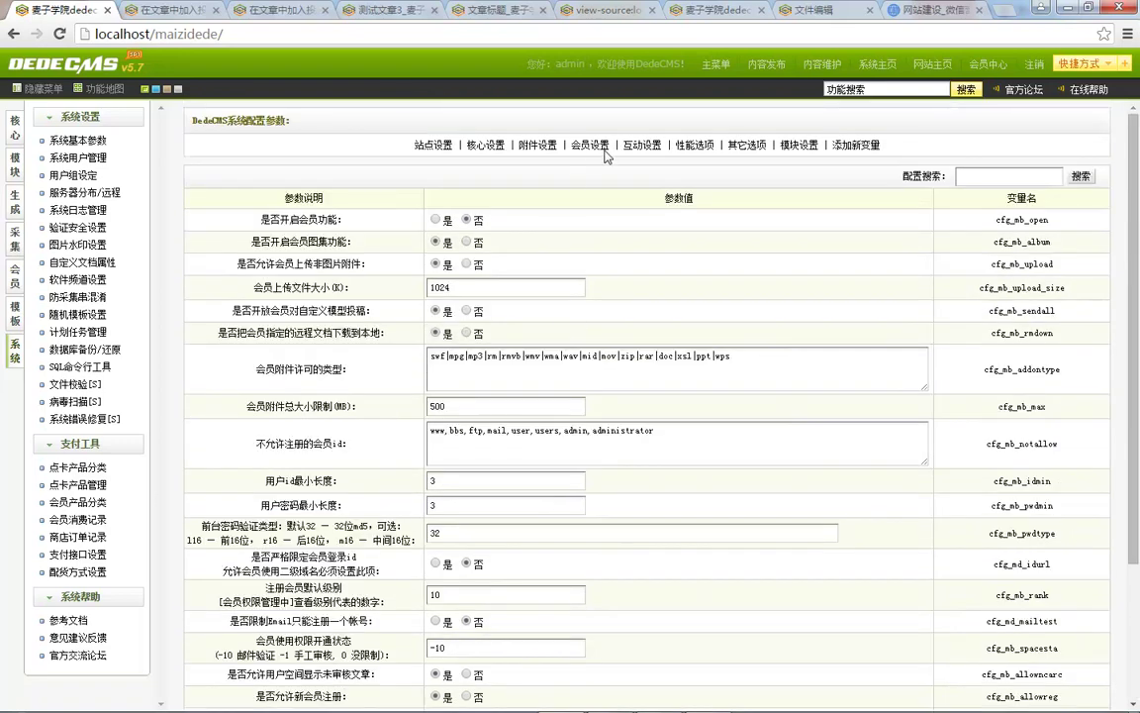
Step: Review the comment options in the 互动设置 section, including 是否禁止所有评论 and 是否允许匿名评论
left_click(658, 147)
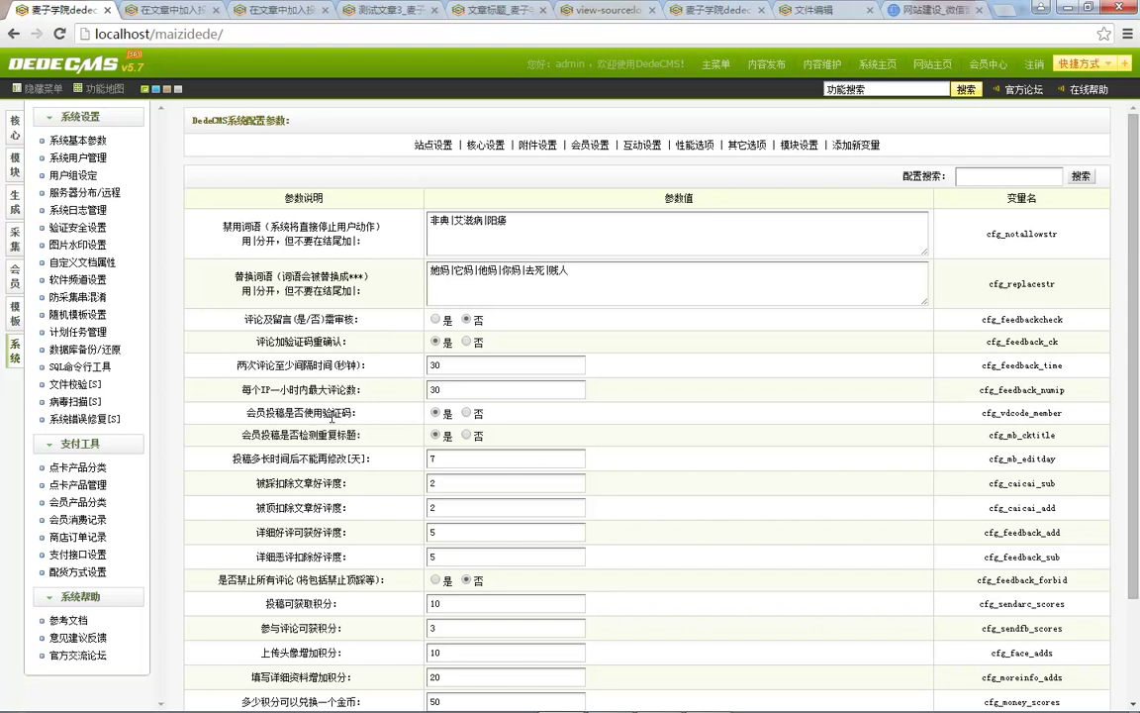
left_click_drag(237, 581, 358, 585)
scroll(358, 585, "down", 2)
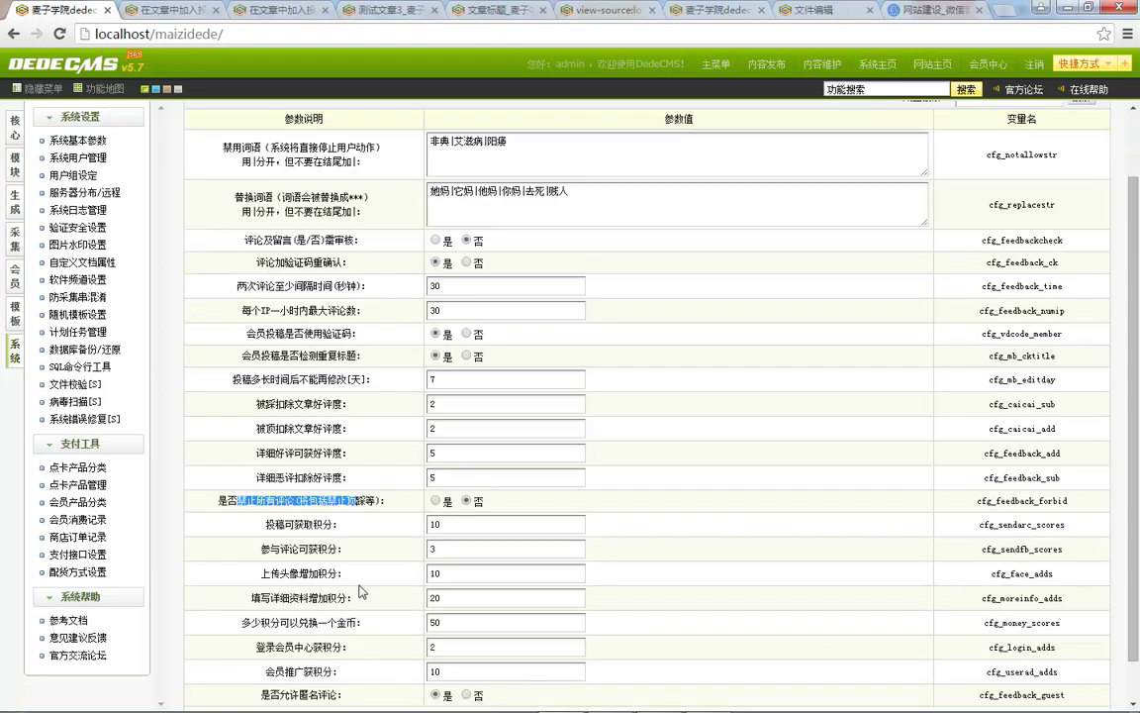
scroll(359, 591, "down", 1)
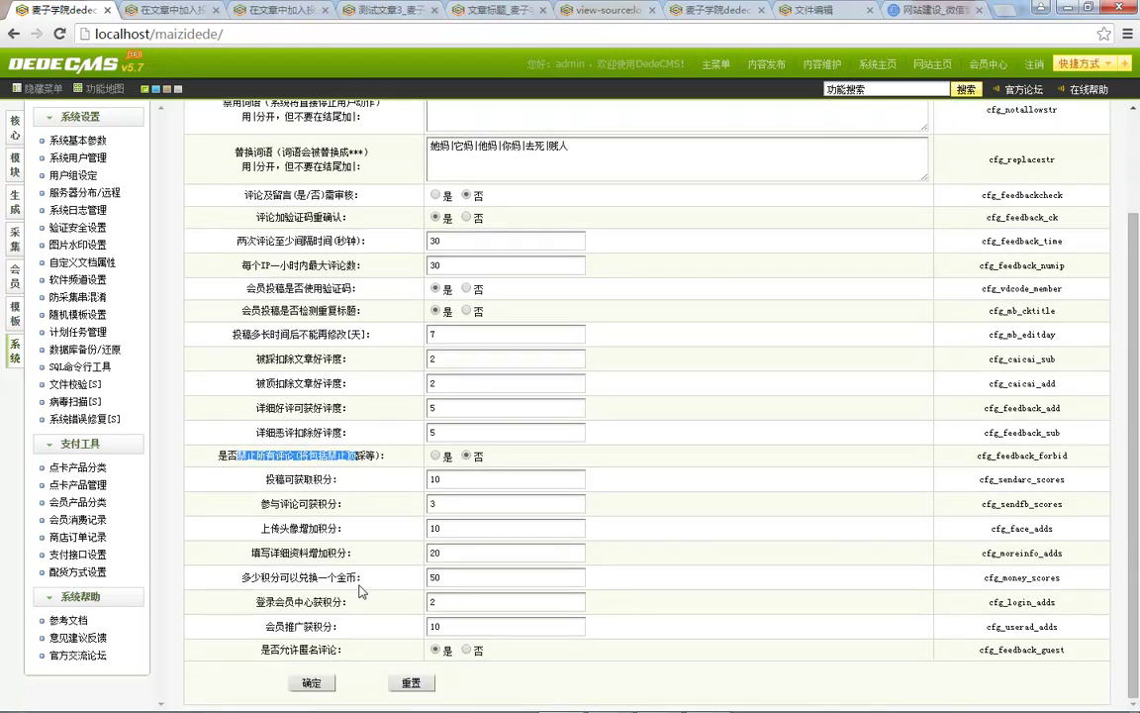
scroll(359, 591, "up", 3)
Step: Examine the caching and page update options in the 性能选项 section
left_click(694, 146)
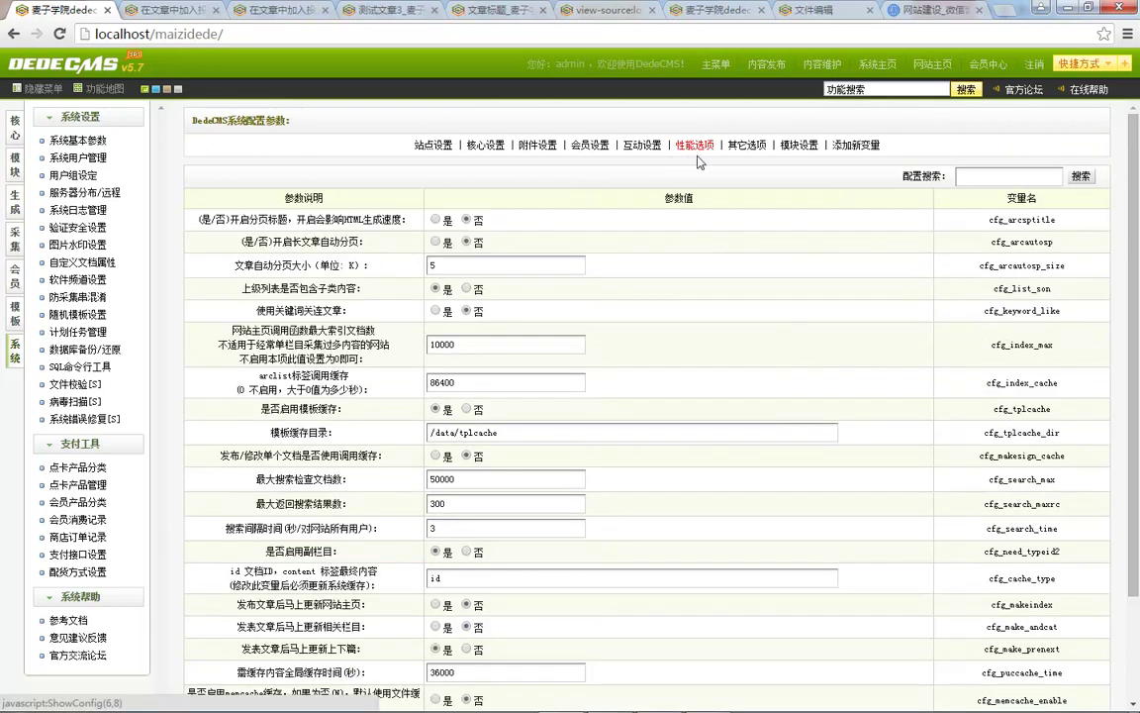
scroll(679, 227, "down", 3)
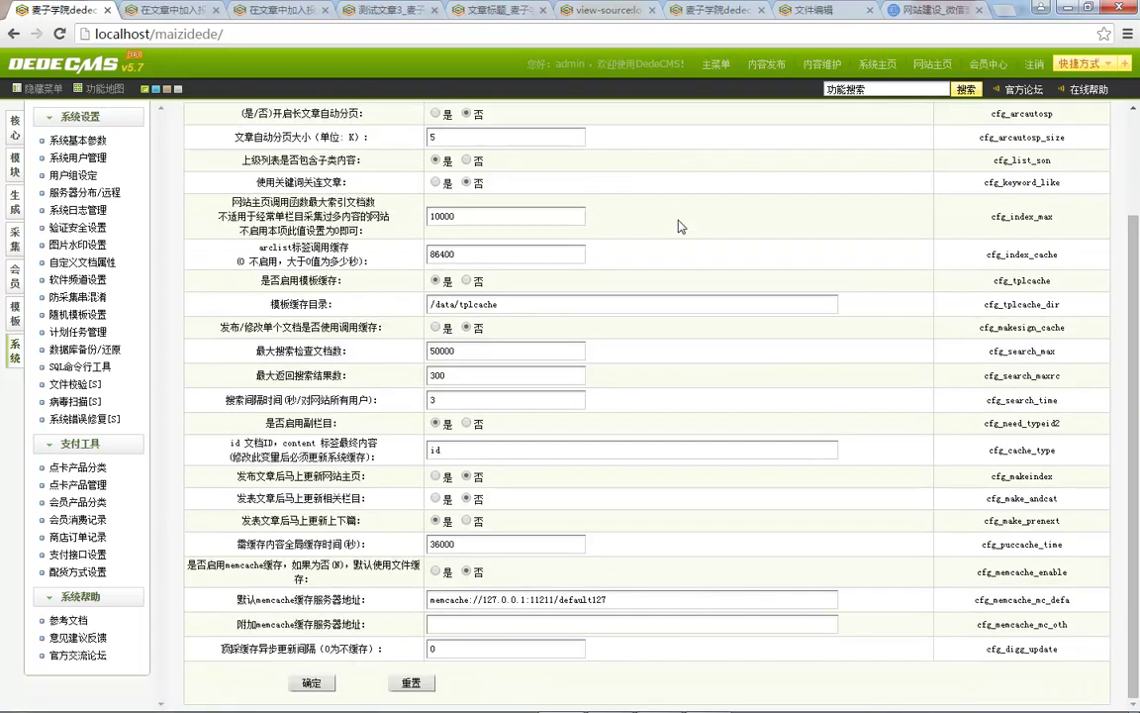
scroll(679, 226, "up", 3)
Step: Look through the 其它选项 and 模块设置 sections for options related to comments
left_click(673, 133)
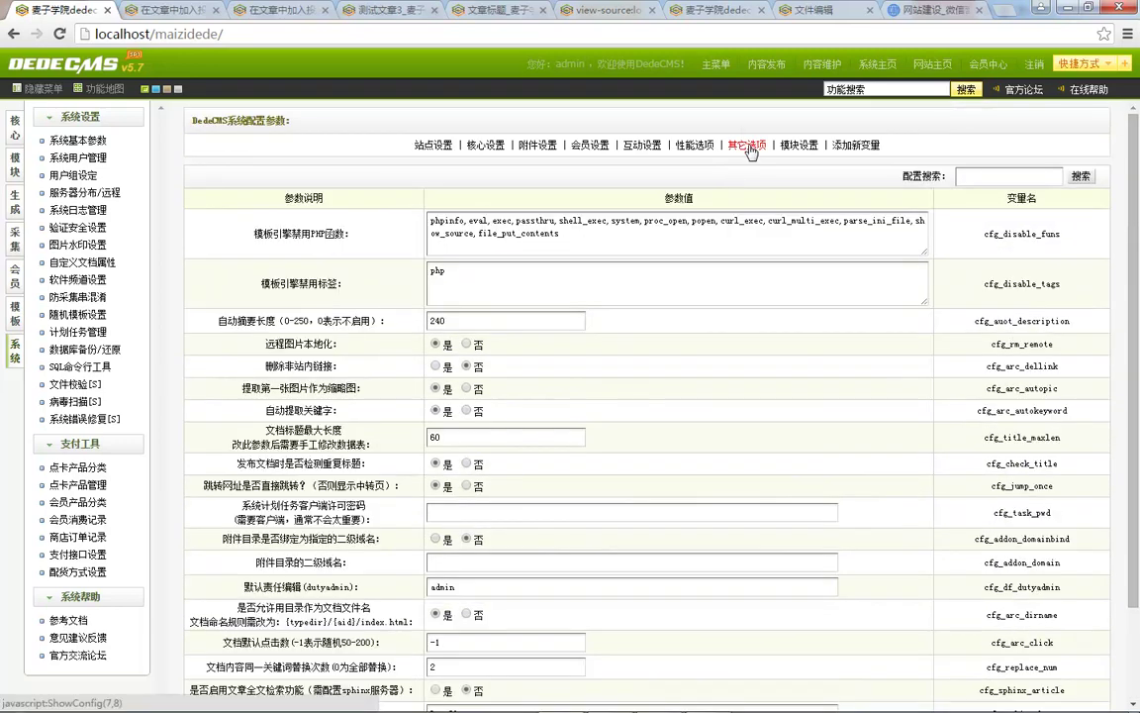
scroll(679, 235, "down", 5)
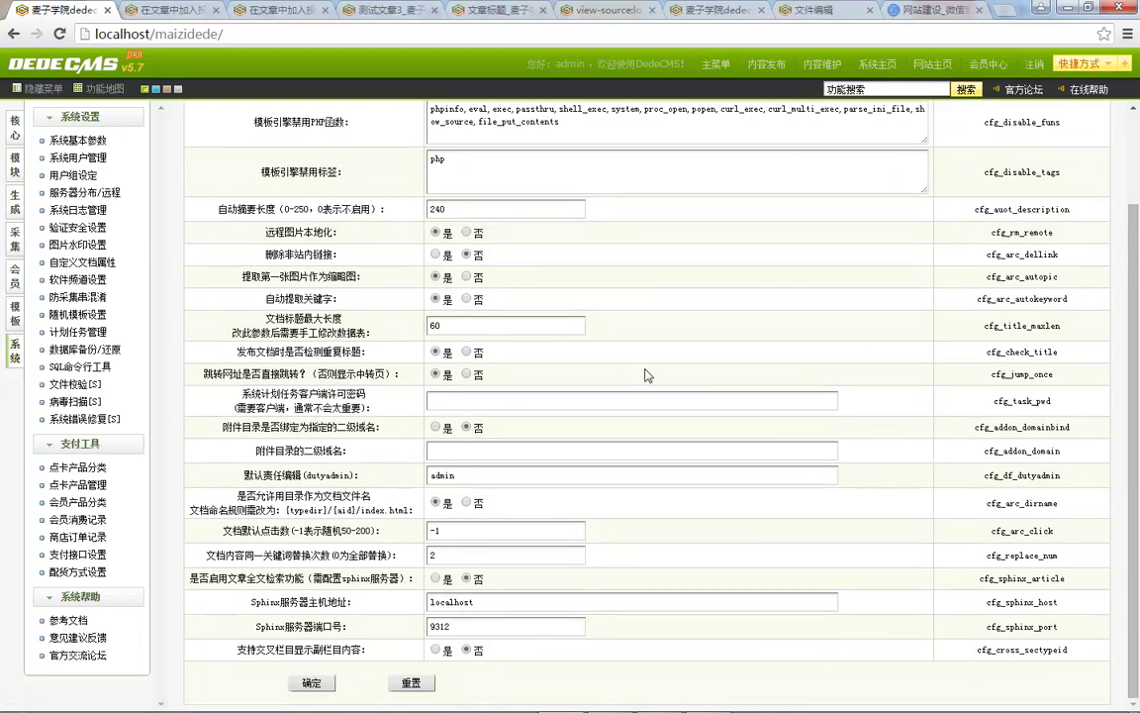
scroll(653, 376, "up", 5)
left_click(804, 145)
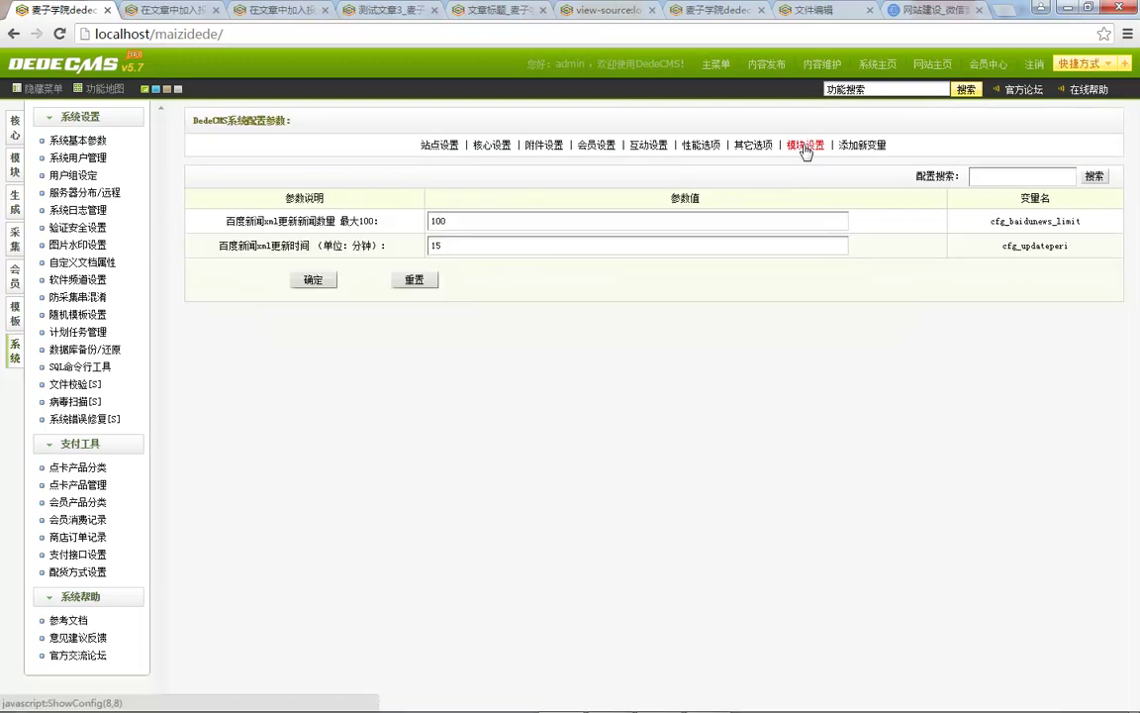
Step: Update the system cache without checking for faulty documents, and run 一键更新网站 by specified time starting from 2016-02-23
left_click(14, 129)
left_click(15, 201)
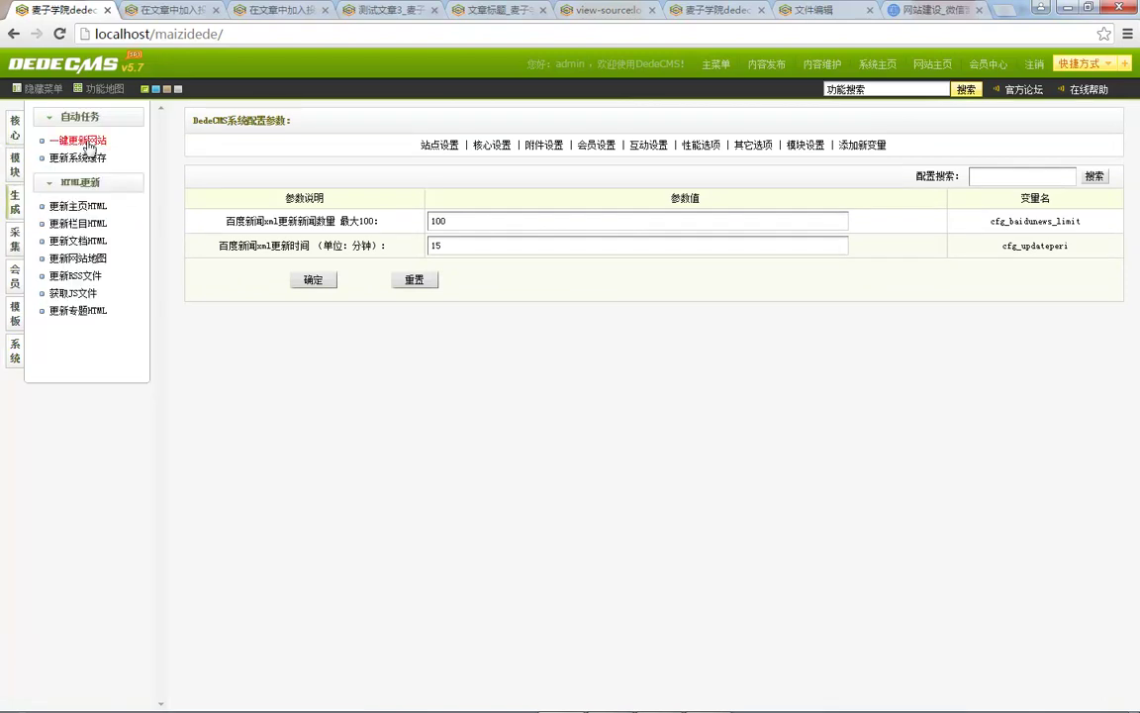
left_click(83, 151)
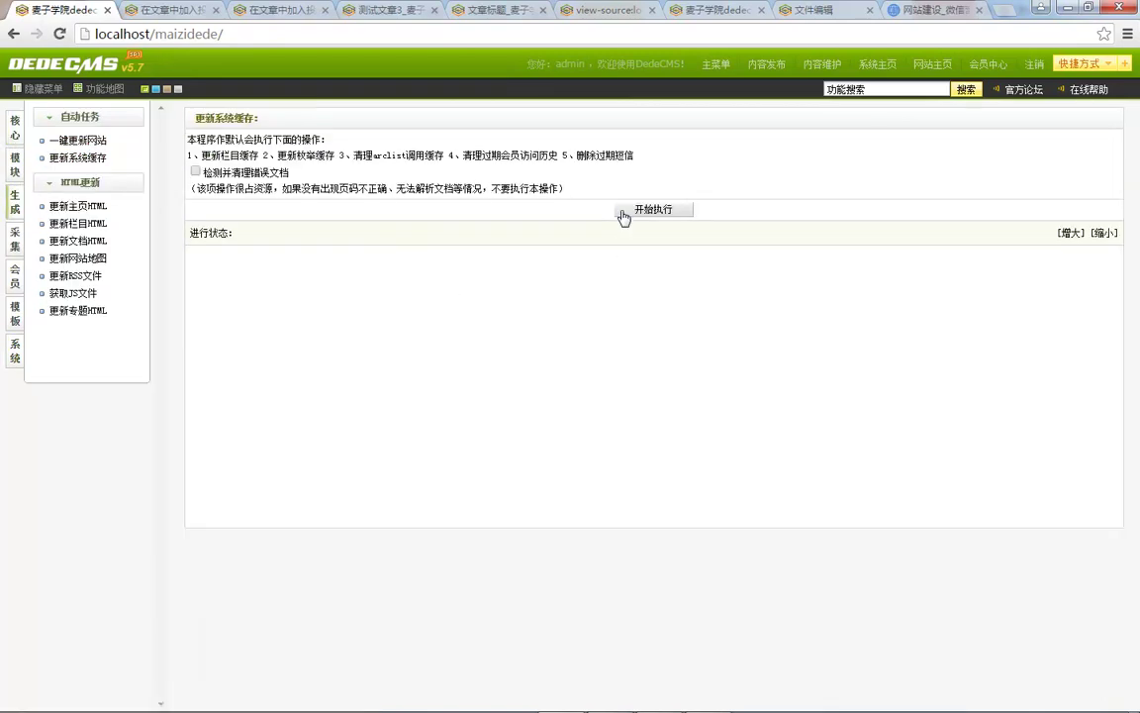
left_click(620, 210)
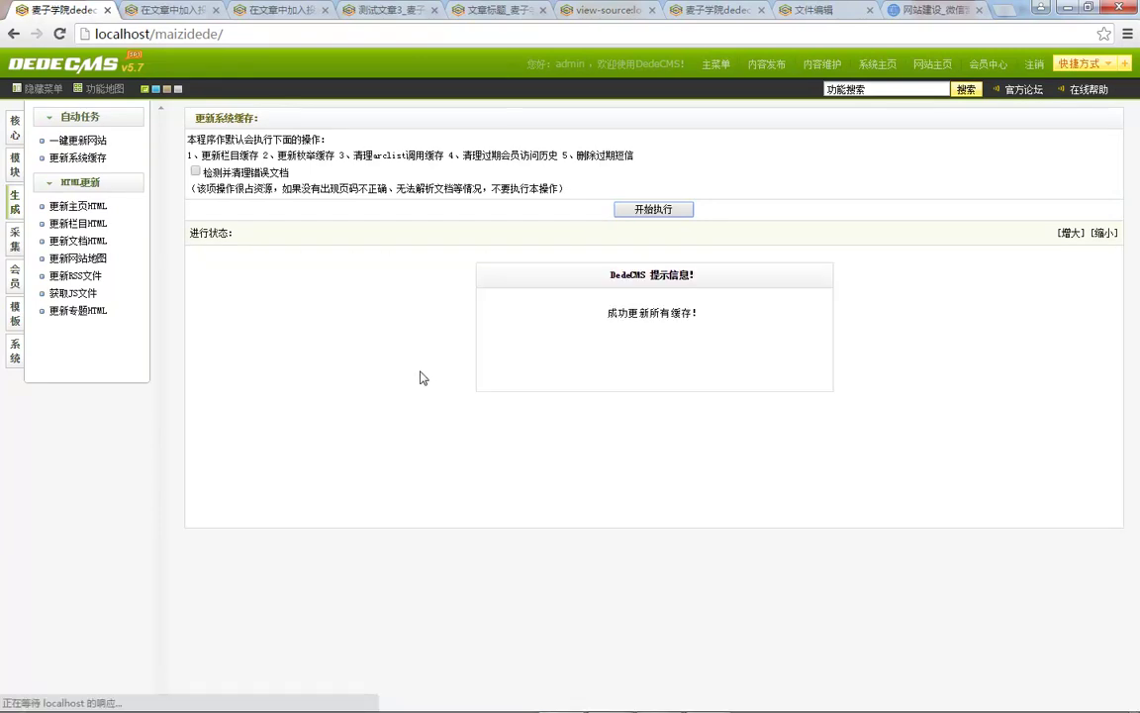
left_click(79, 141)
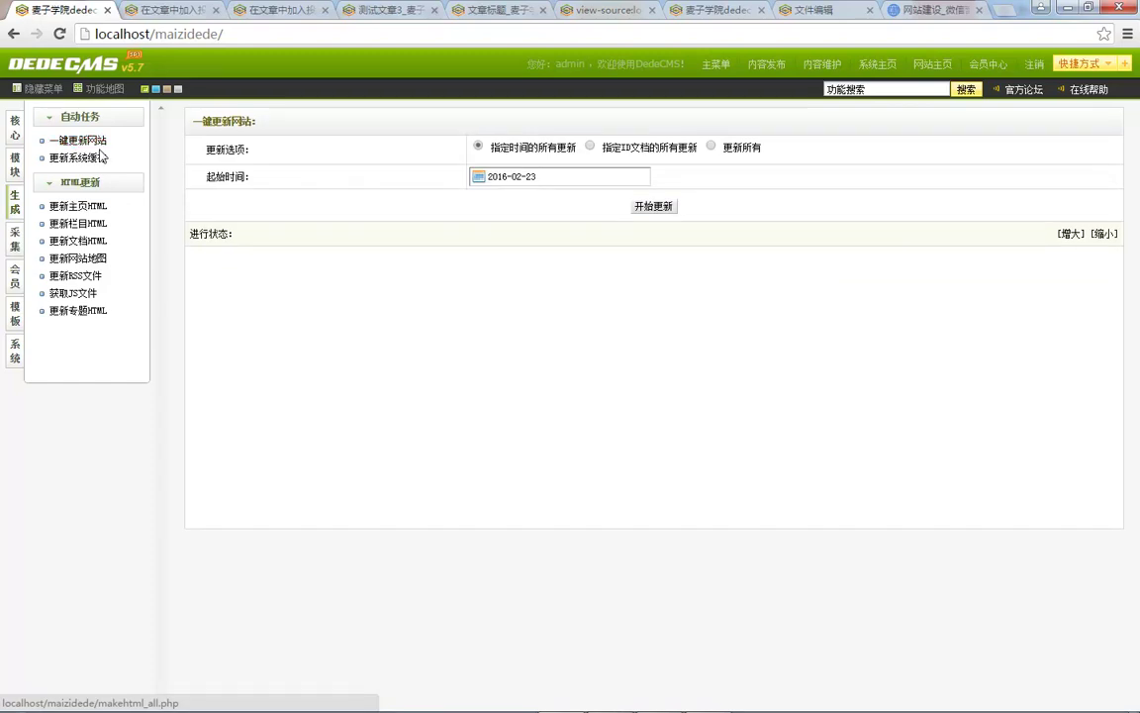
left_click(648, 207)
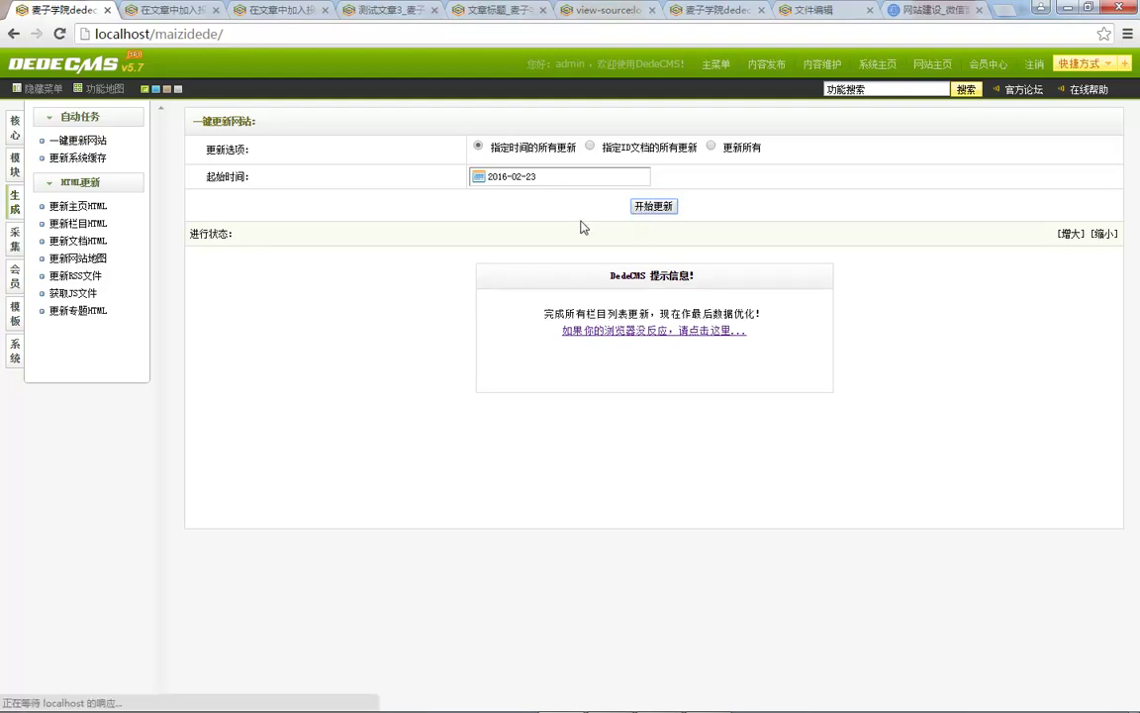
Step: Reload the published article on the site and check the area below the 顶一下 and 踩一下 votes for comments
left_click(157, 9)
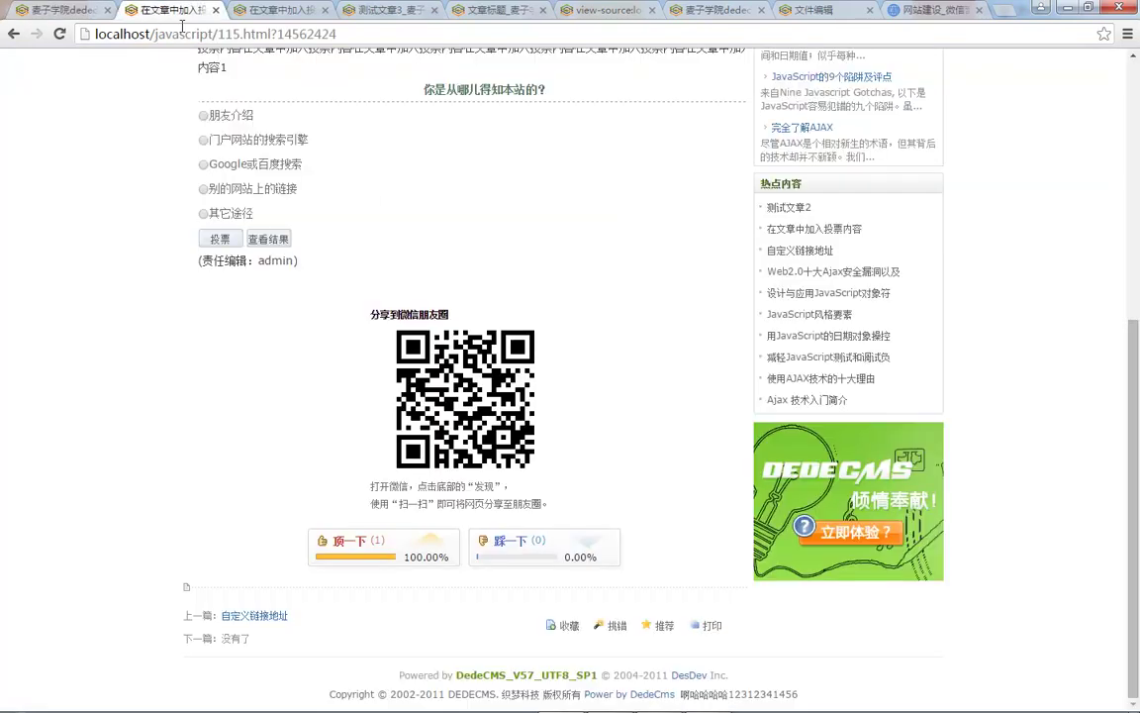
key("F5")
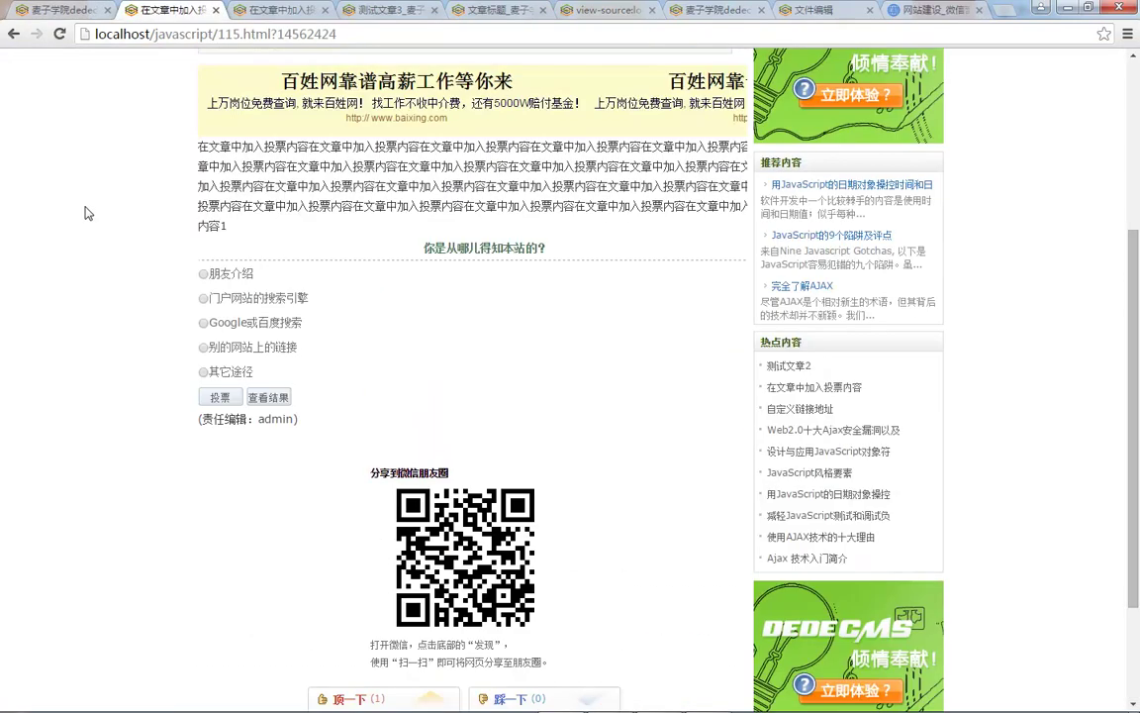
mouse_move(507, 704)
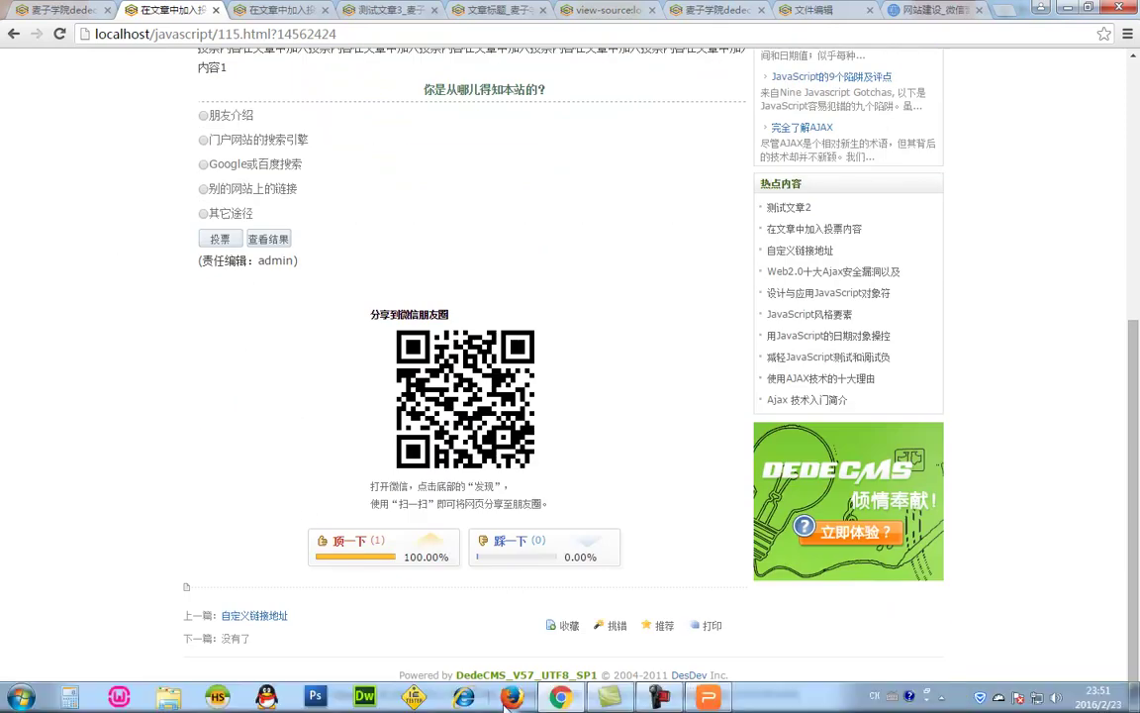
scroll(492, 445, "up", 1)
key("F5")
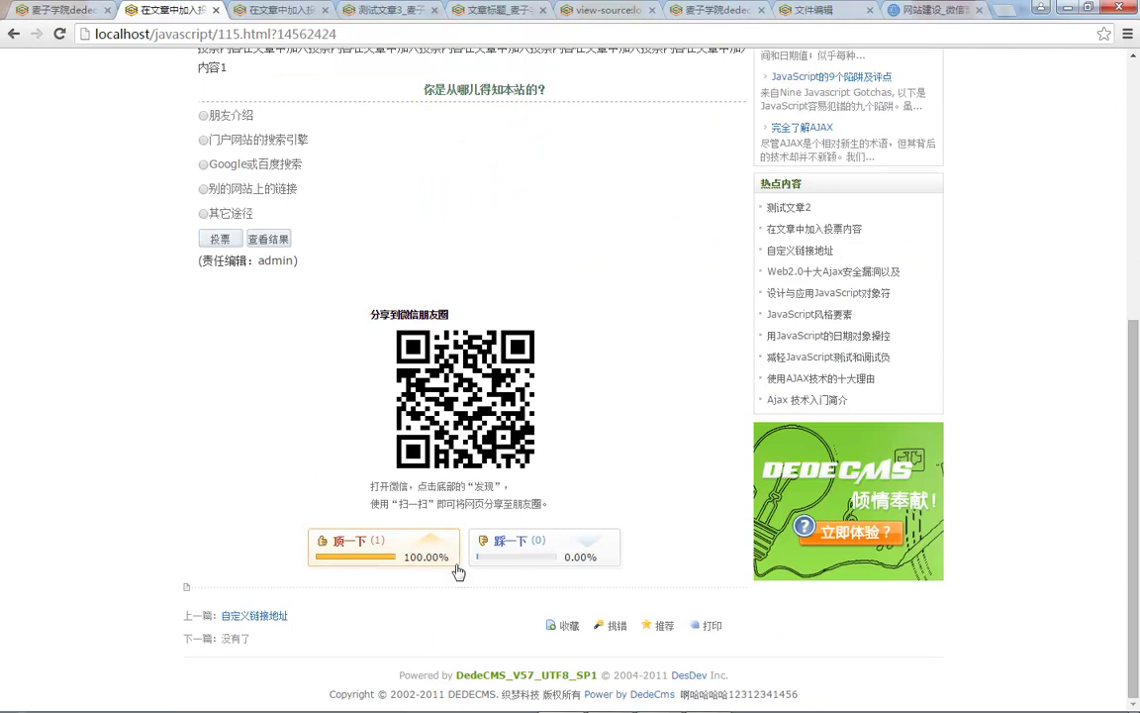